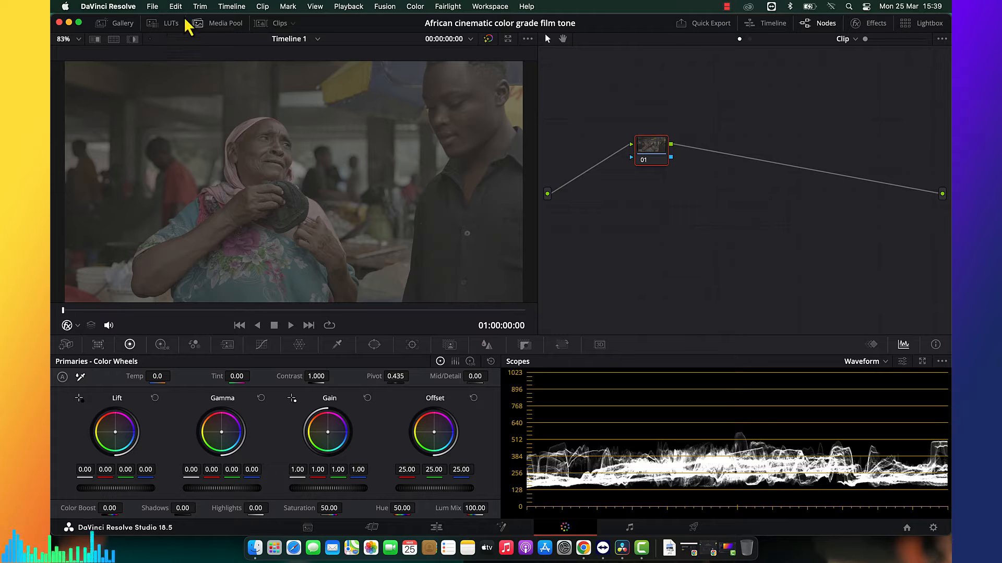
Try the Look 1 LUT from the Look DNA folder on node 01 and clear it from the node.
left_click(161, 26)
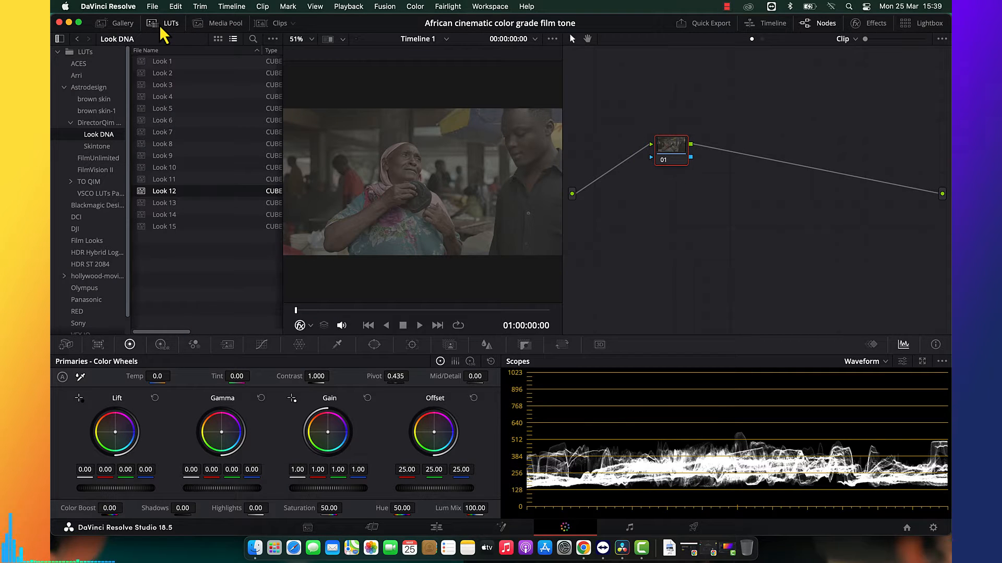
left_click(170, 63)
double_click(167, 63)
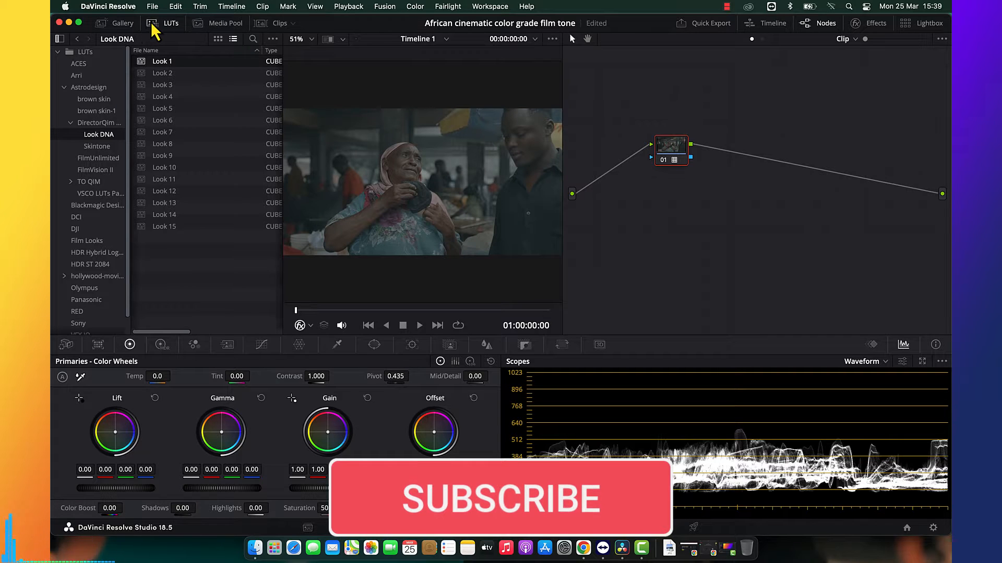
left_click(153, 25)
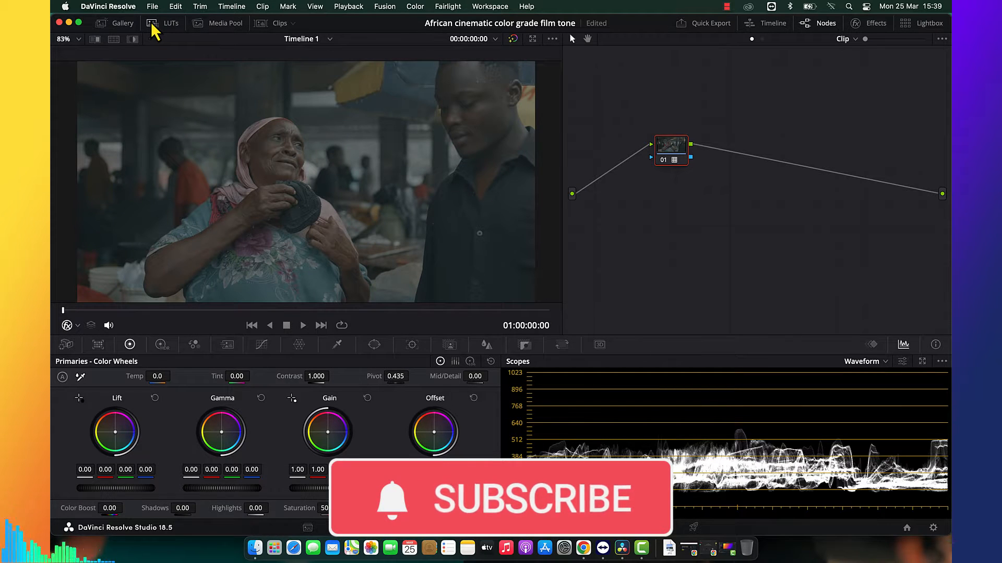
right_click(663, 163)
left_click(684, 169)
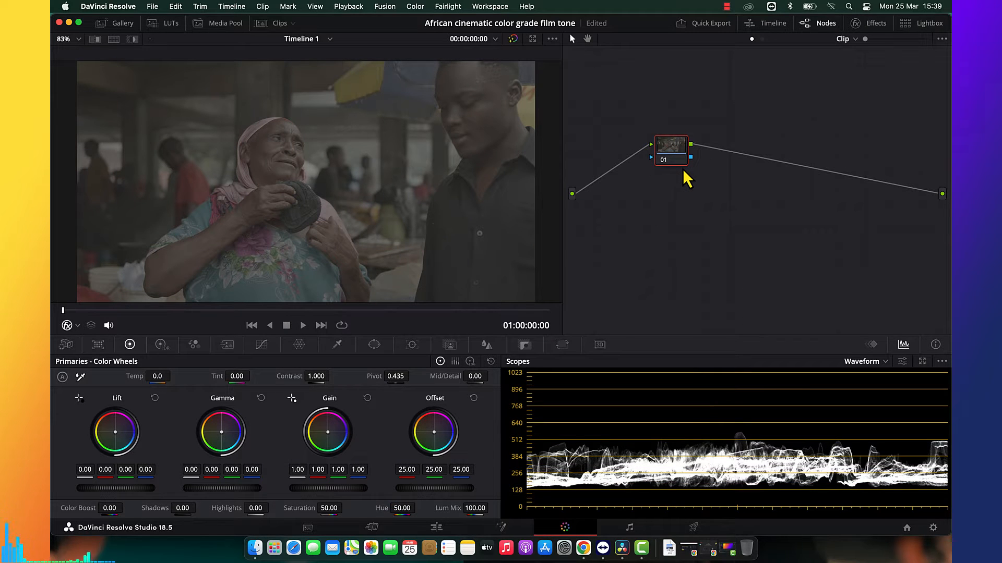
left_click(163, 23)
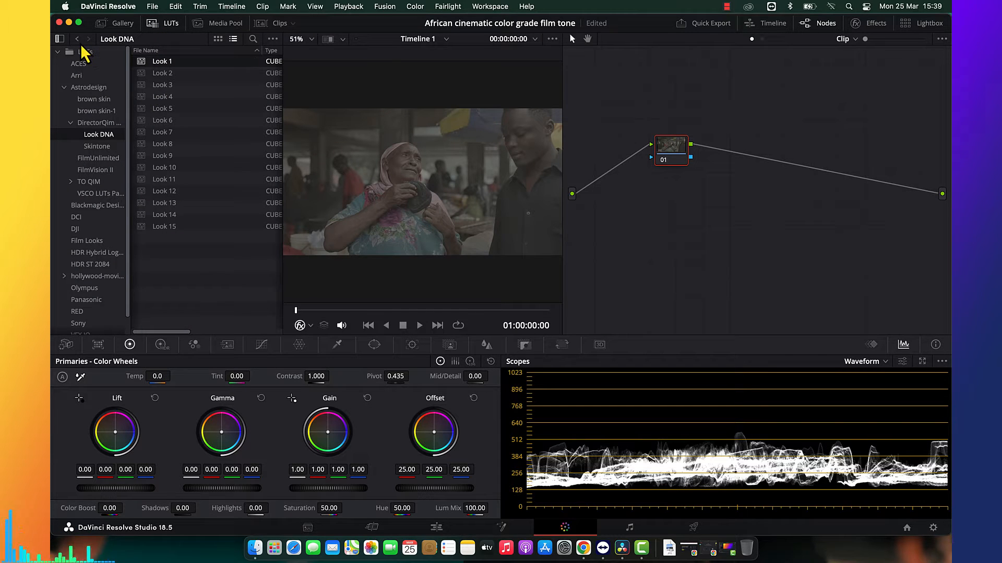
left_click(77, 39)
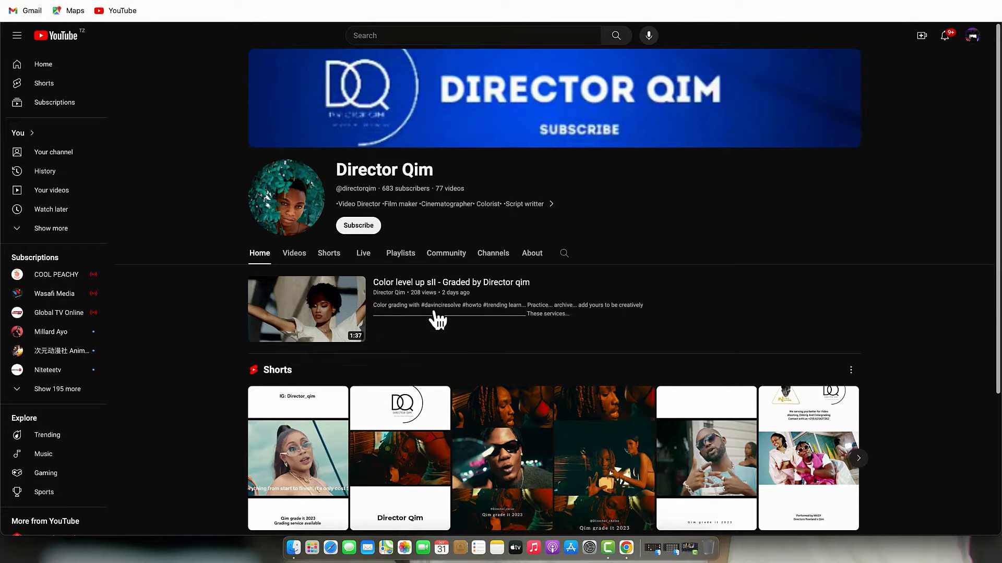
Switch to YouTube, subscribe to the Director Qim channel and turn on all notifications for it.
left_click(356, 228)
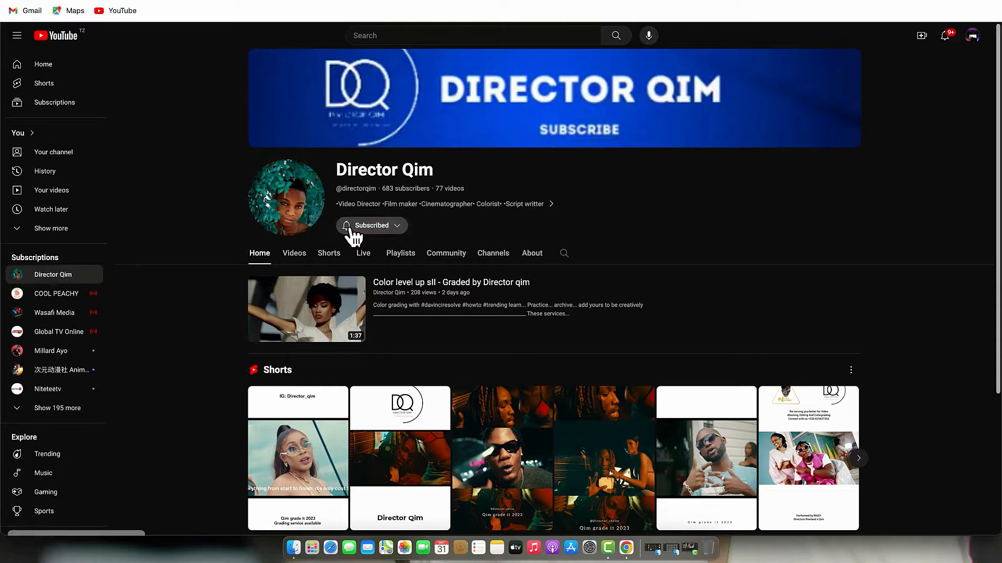
left_click(350, 228)
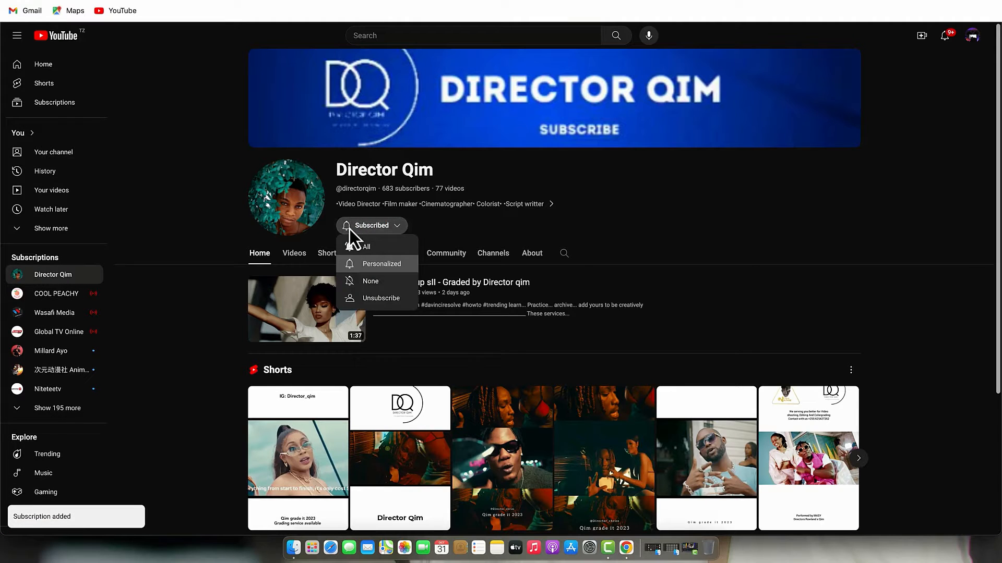
left_click(373, 249)
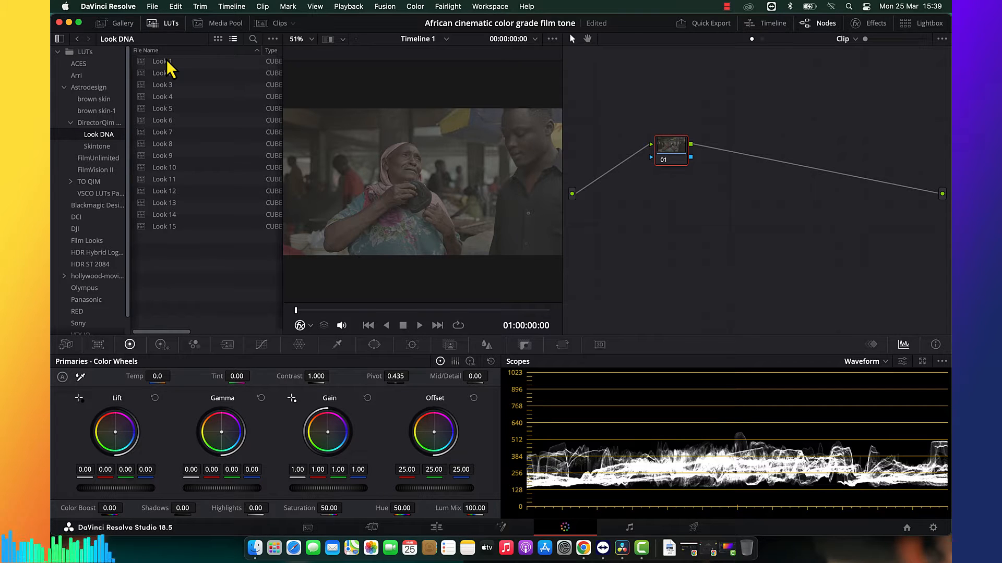
Close the LUT browser and set node 01's contrast to 1.520, highlights to 100 and shadows to 14.
left_click(159, 26)
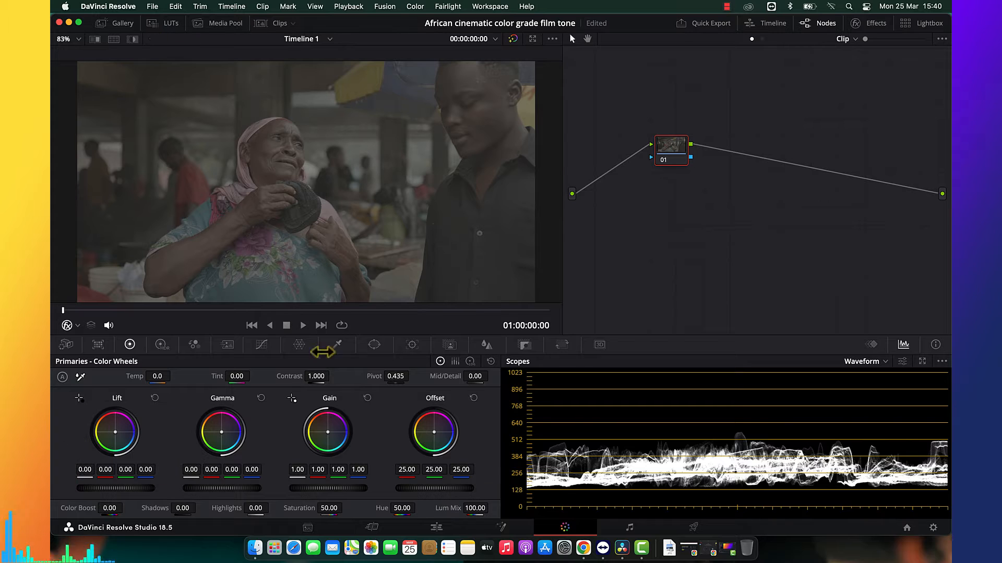
left_click_drag(317, 377, 334, 376)
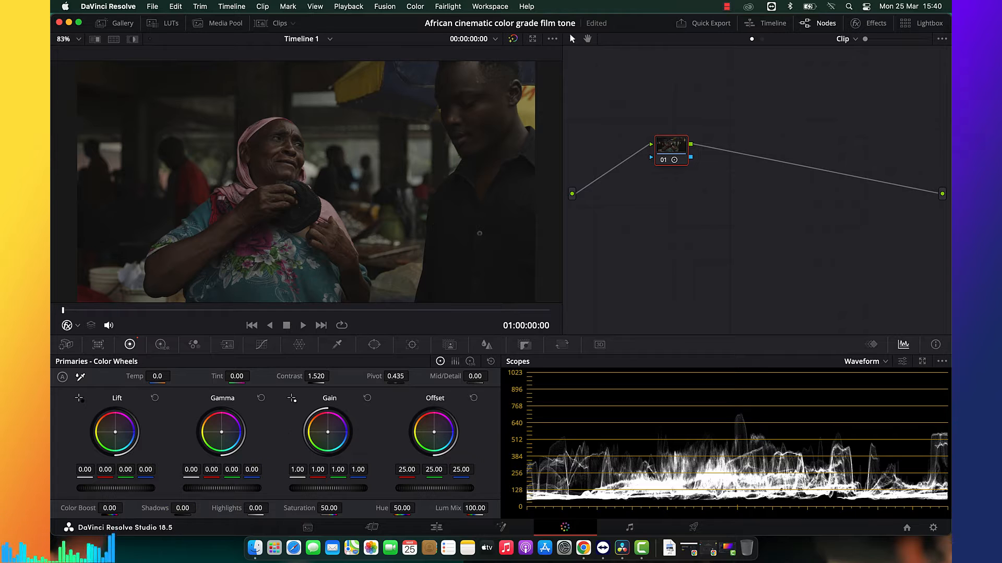
left_click_drag(199, 508, 373, 512)
left_click_drag(188, 508, 183, 511)
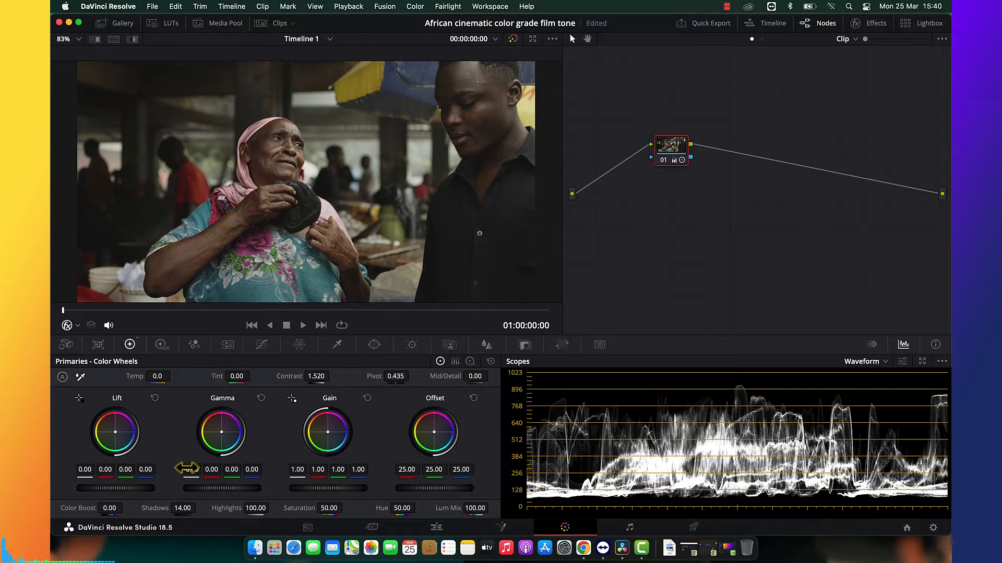
Adjust node 01's primary color wheels to a master gain of 1.03, gamma of -0.01 and lift of -0.01.
left_click_drag(292, 469, 305, 470)
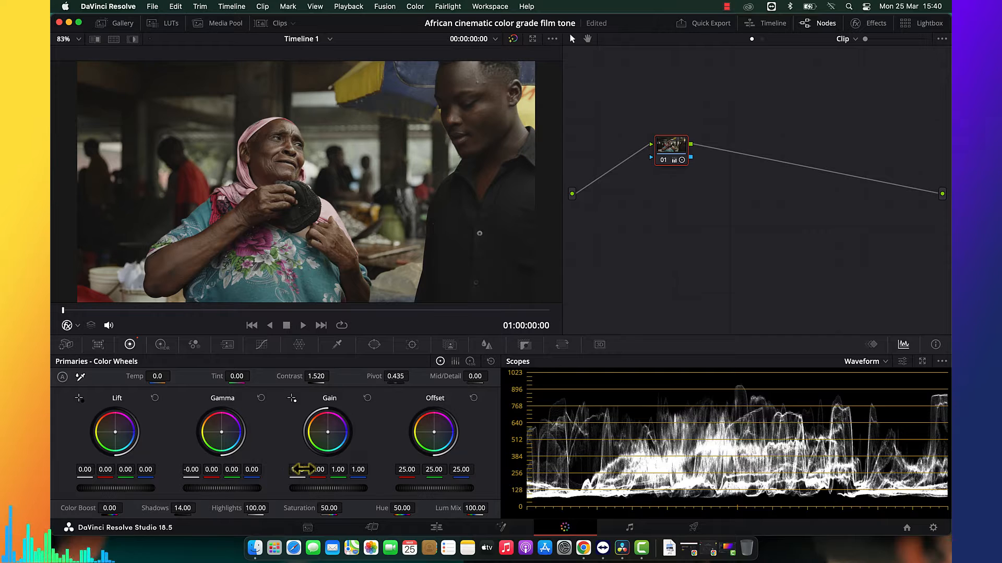
left_click_drag(193, 471, 186, 471)
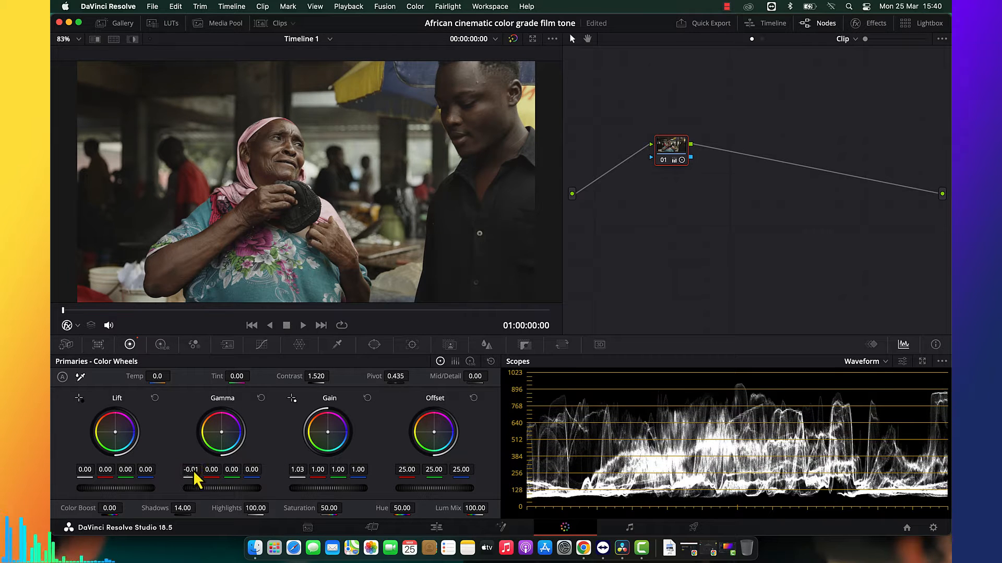
left_click_drag(97, 472, 85, 476)
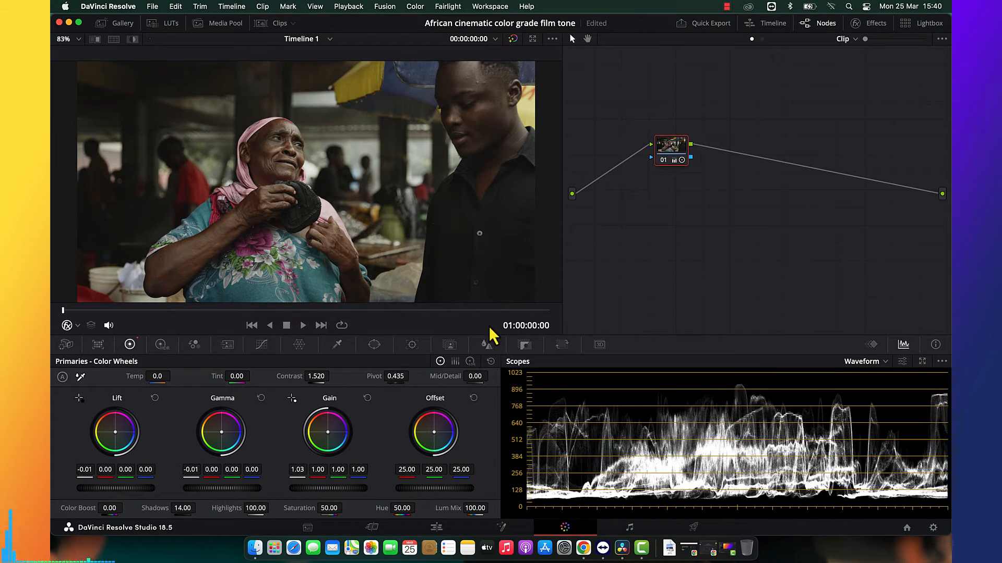
Lower node 01's shadow wheel to -0.02 on all channels in the log wheels, resetting the stronger first adjustment.
left_click(470, 362)
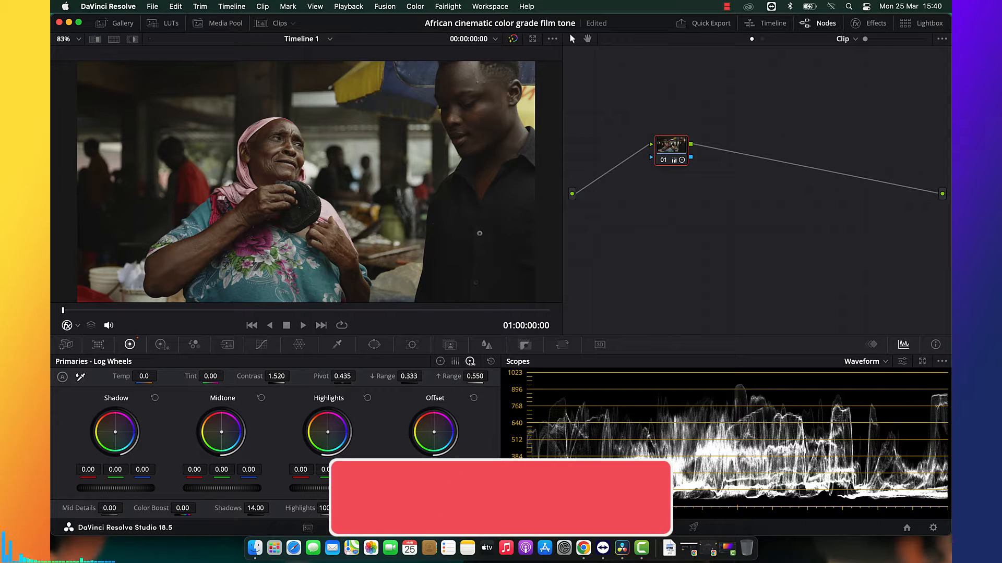
left_click_drag(115, 488, 116, 488)
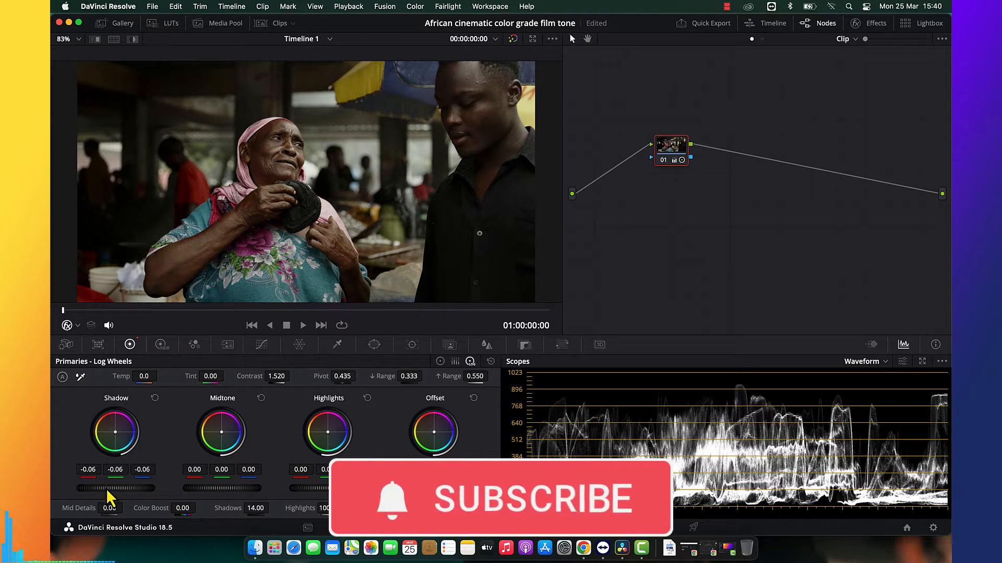
left_click(154, 398)
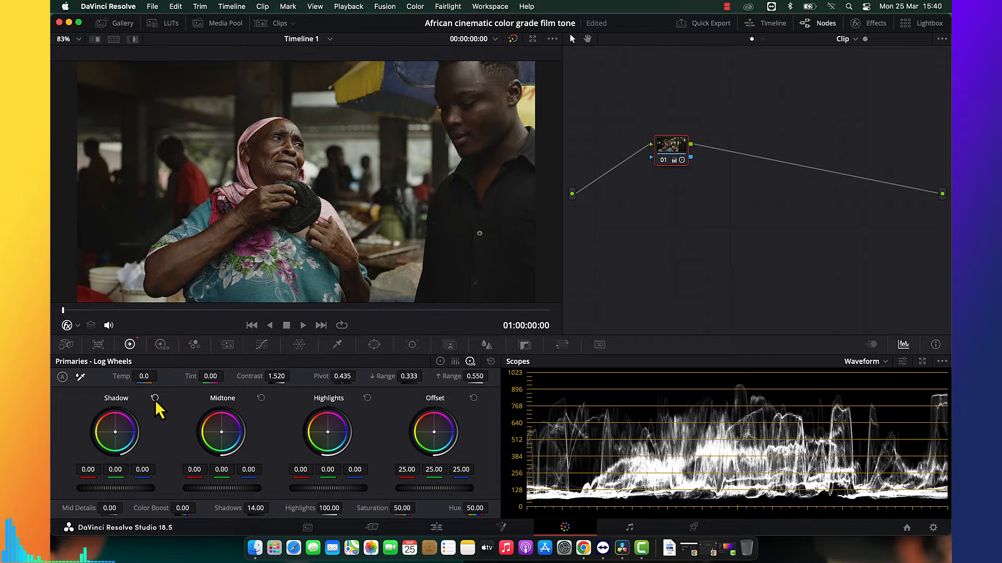
left_click_drag(111, 489, 107, 489)
Compare the graded frame with the original by bypassing the grade in full-screen view.
key("super+f")
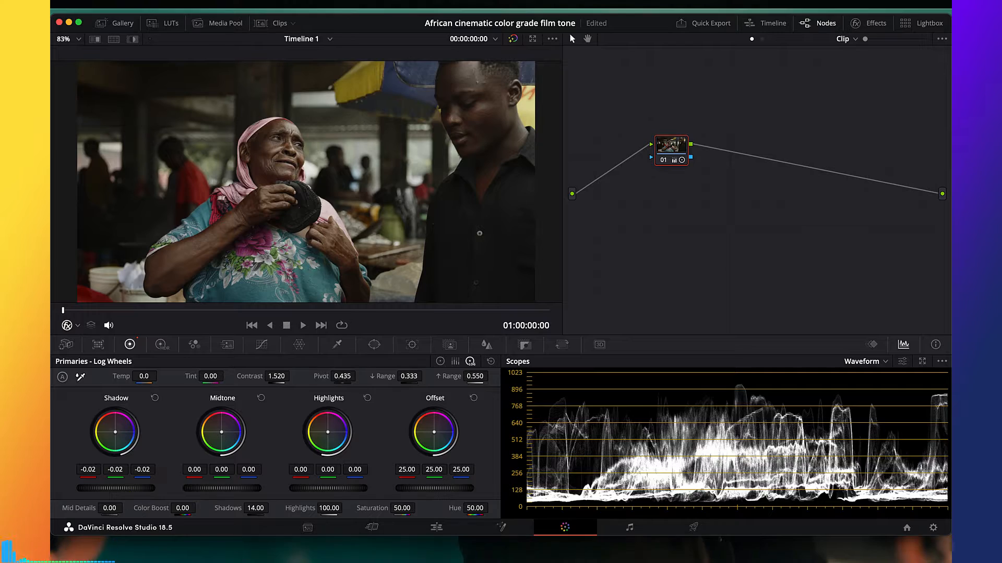
key("shift+d")
key("shift+d")
key("shift+d")
key("shift+d")
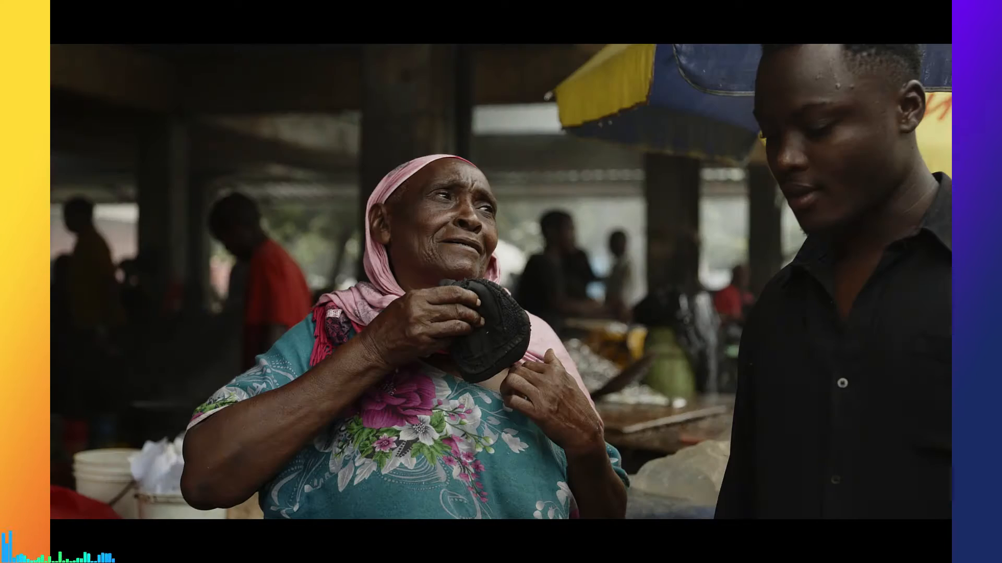
key("super+f")
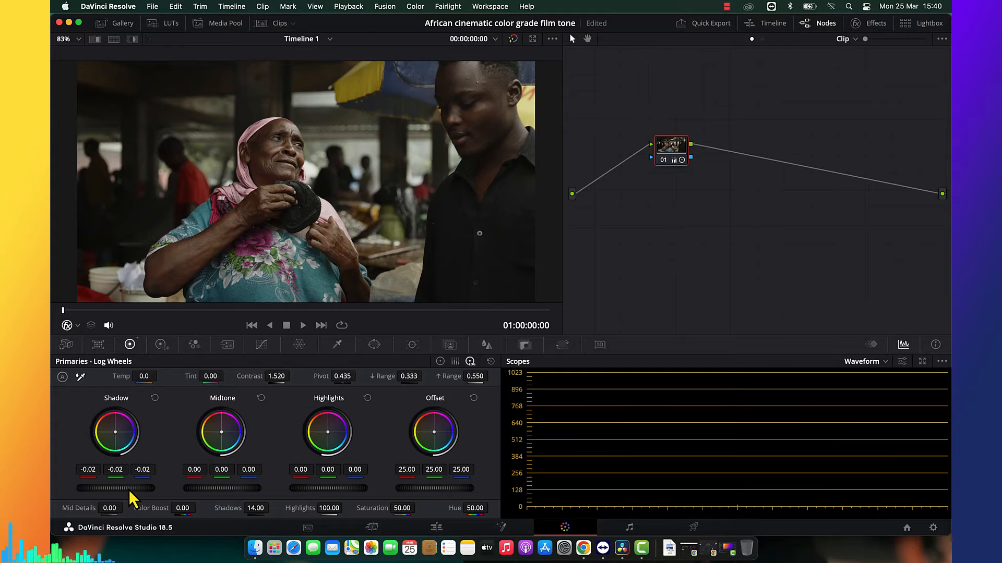
key("super+s")
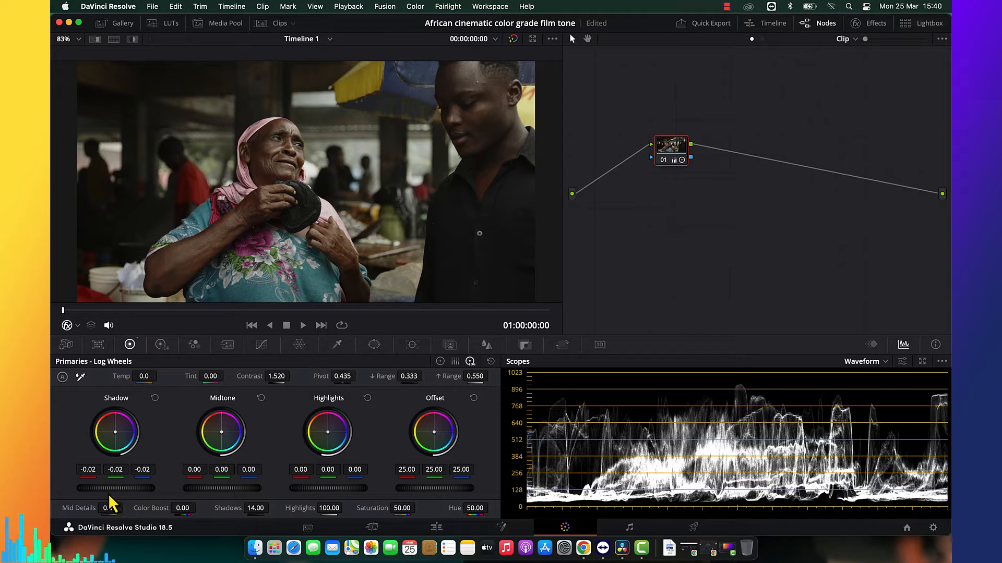
left_click_drag(115, 490, 129, 489)
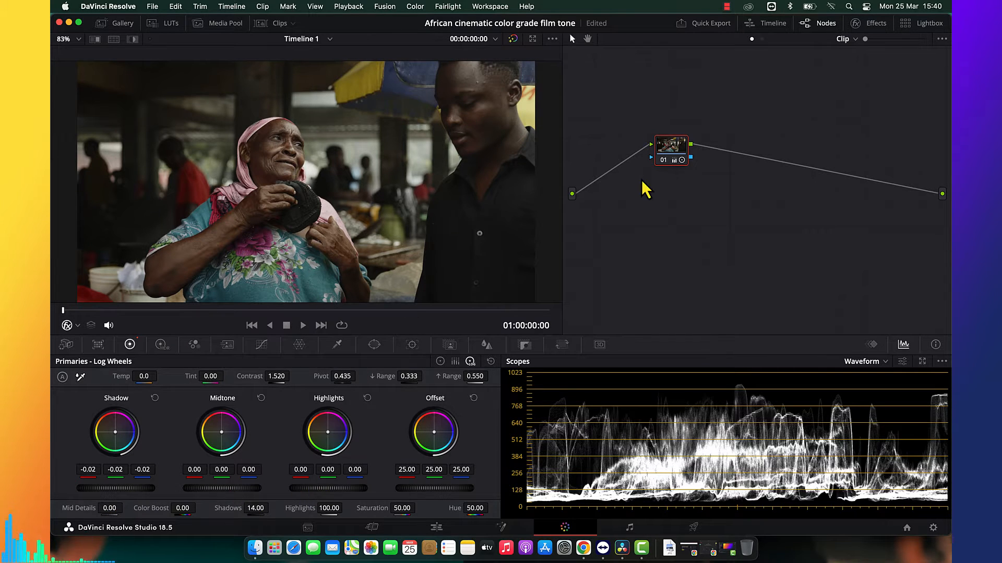
Add a serial node after node 01 and set its saturation to 100, using the Vectorscope to monitor the color.
key("alt+s")
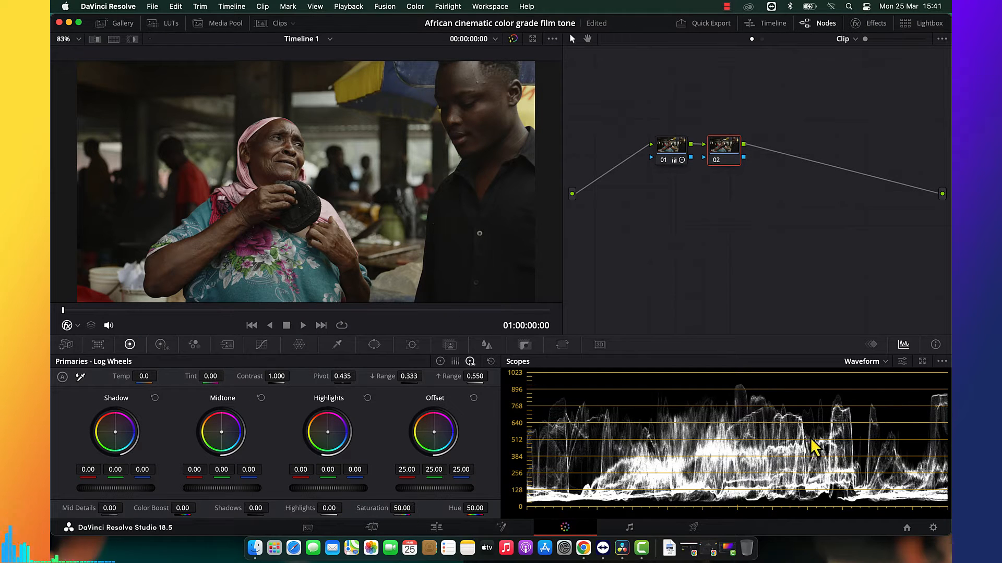
left_click(868, 365)
left_click(871, 400)
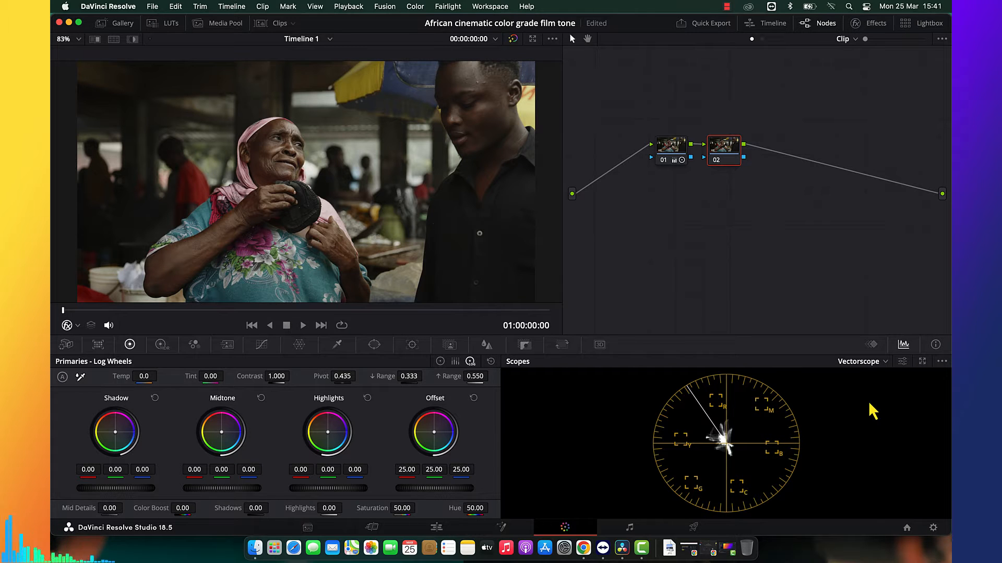
left_click_drag(404, 507, 722, 488)
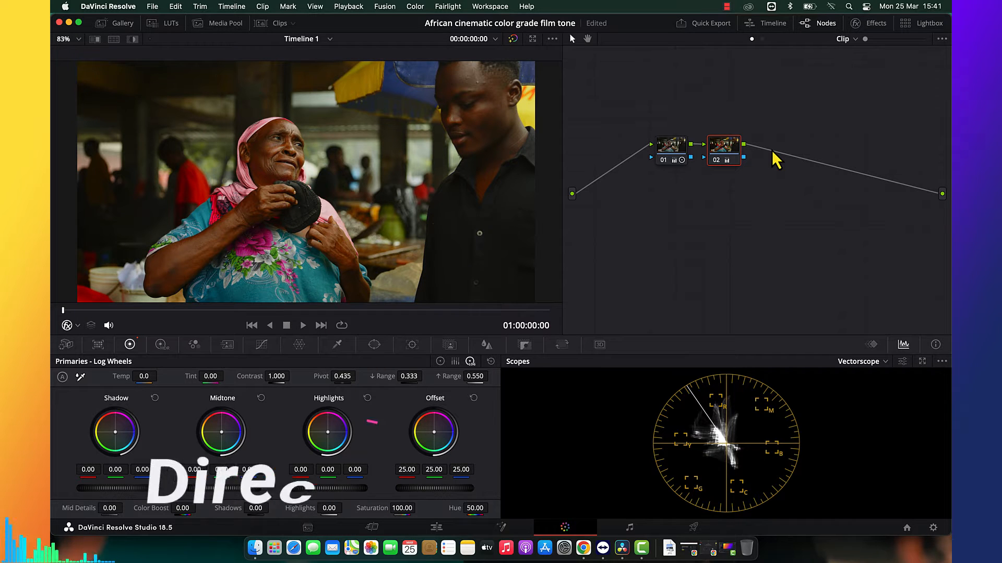
Add another serial node after node 02, place it below the node chain and open the LUT browser.
key("alt+s")
left_click_drag(773, 157, 771, 227)
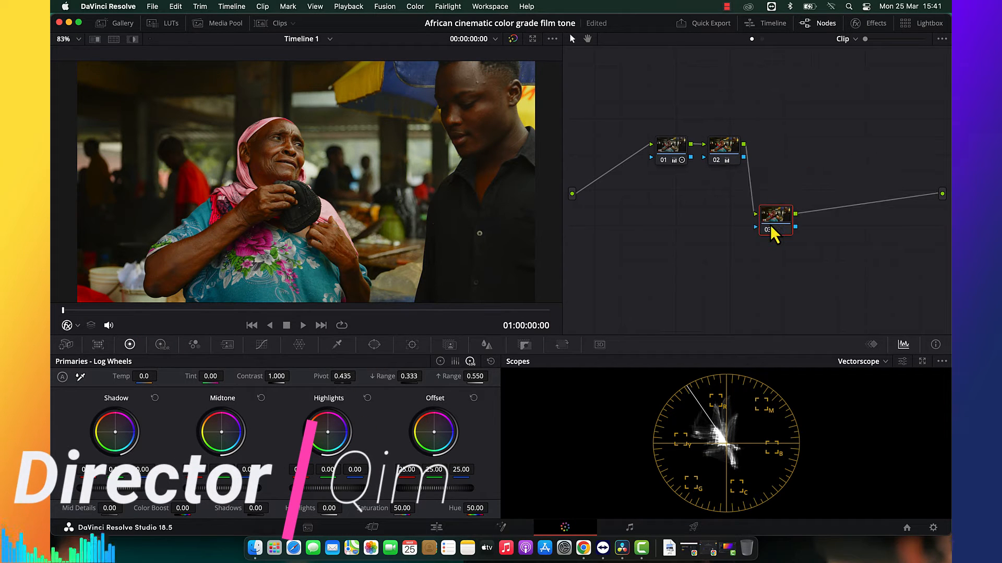
left_click(160, 28)
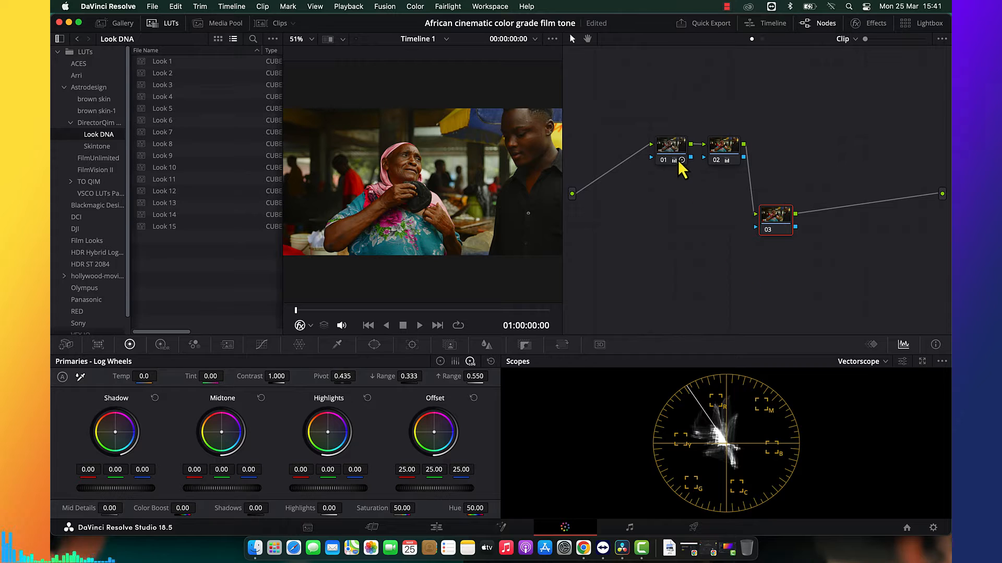
Review node 01's adjustments in the primary color wheels.
left_click(671, 151)
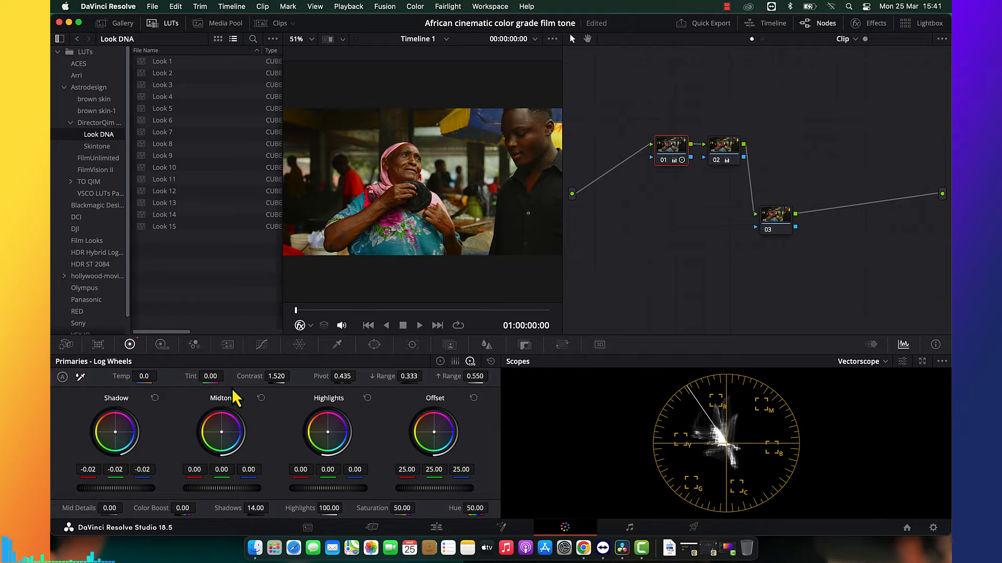
left_click(440, 361)
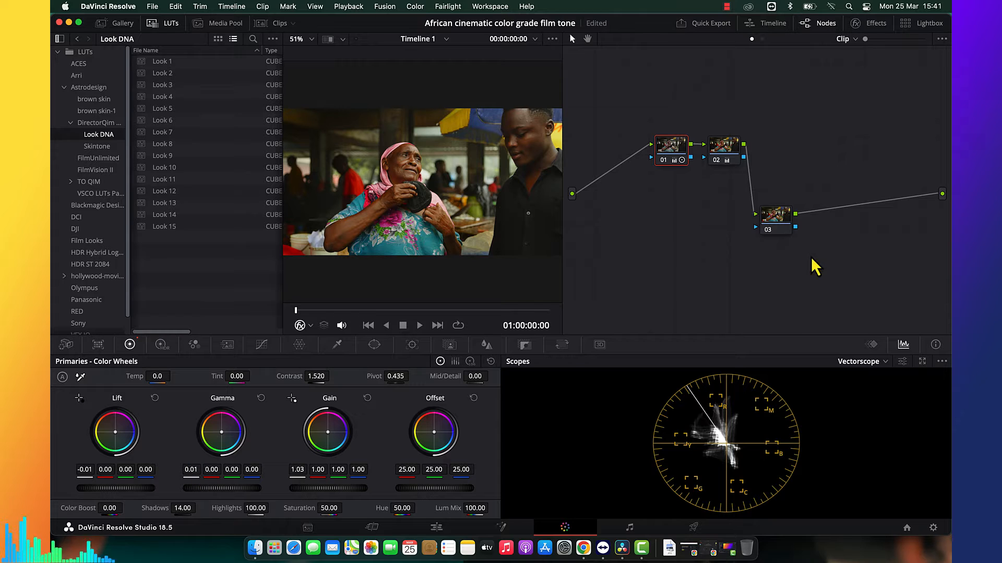
Try the Look 1 and Look 2 LUTs from the Look DNA folder on node 03, comparing against the original in full-screen view.
left_click(787, 228)
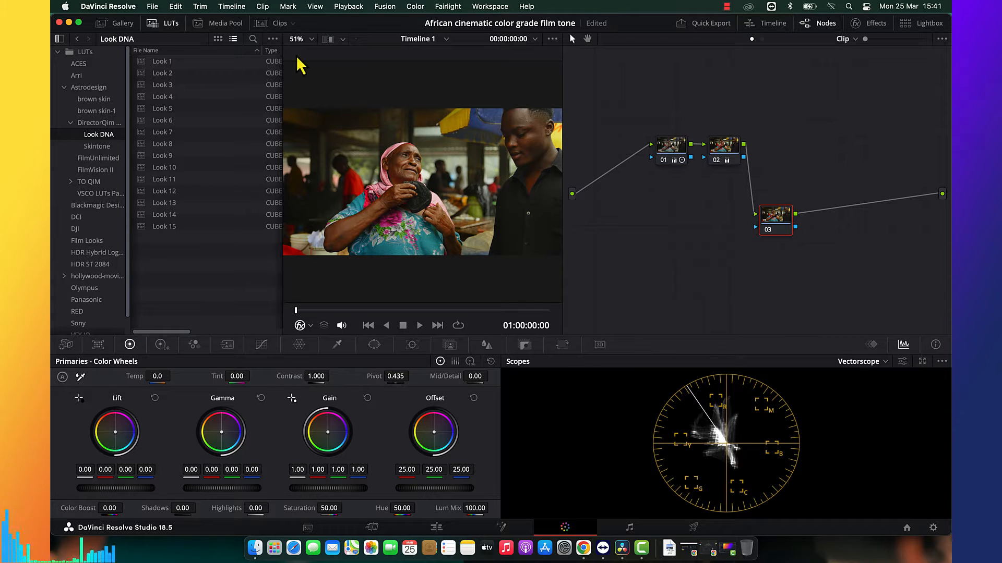
double_click(164, 63)
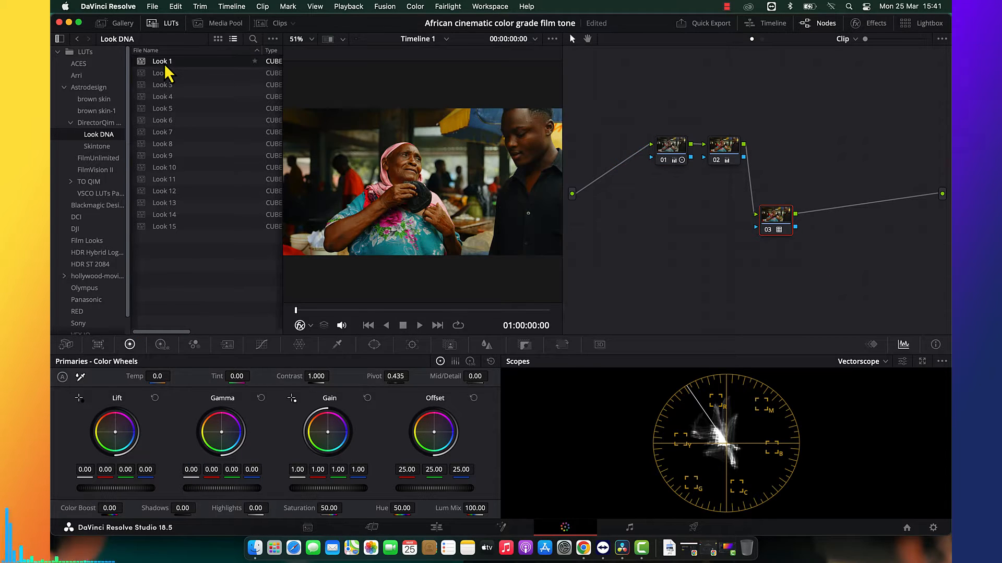
key("super+f")
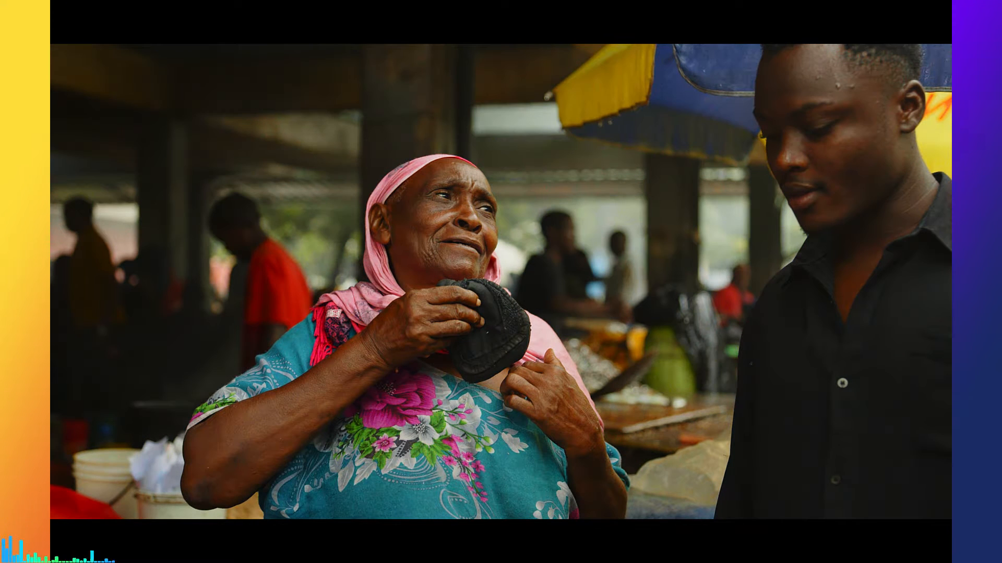
key("super+d")
key("Escape")
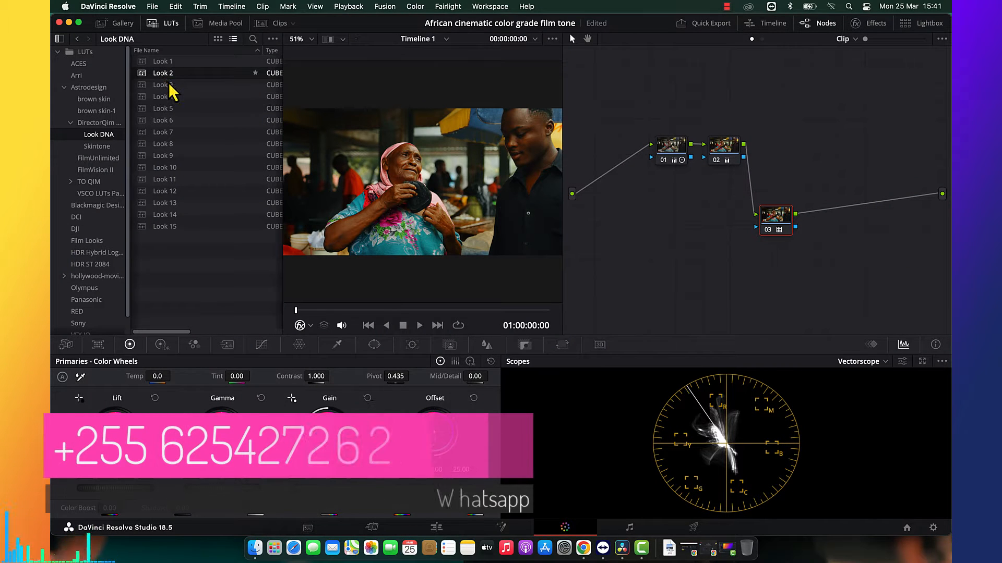
Try the Look 3 to Look 6 LUTs on node 03, checking Look 4 in full-screen view.
left_click(169, 85)
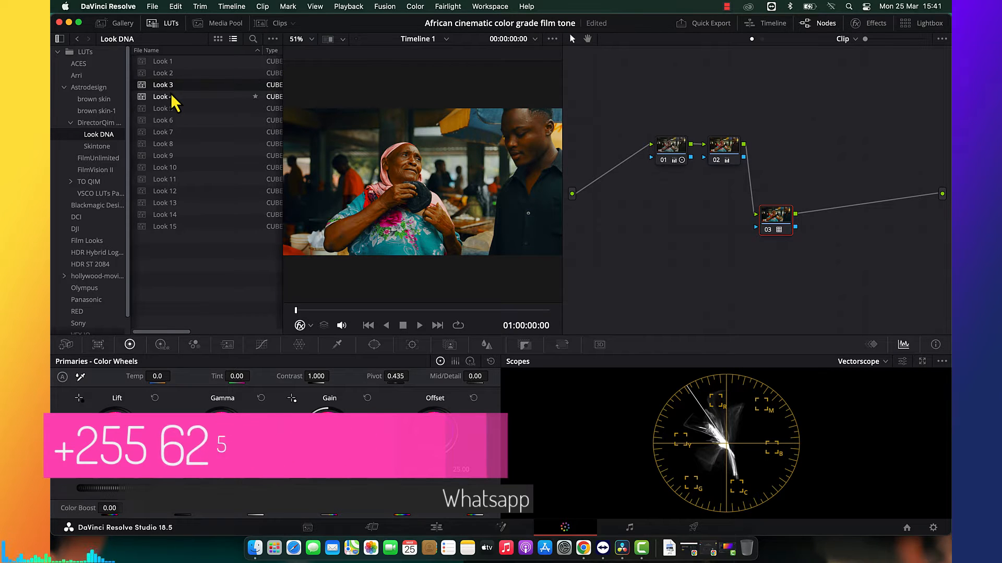
left_click(171, 95)
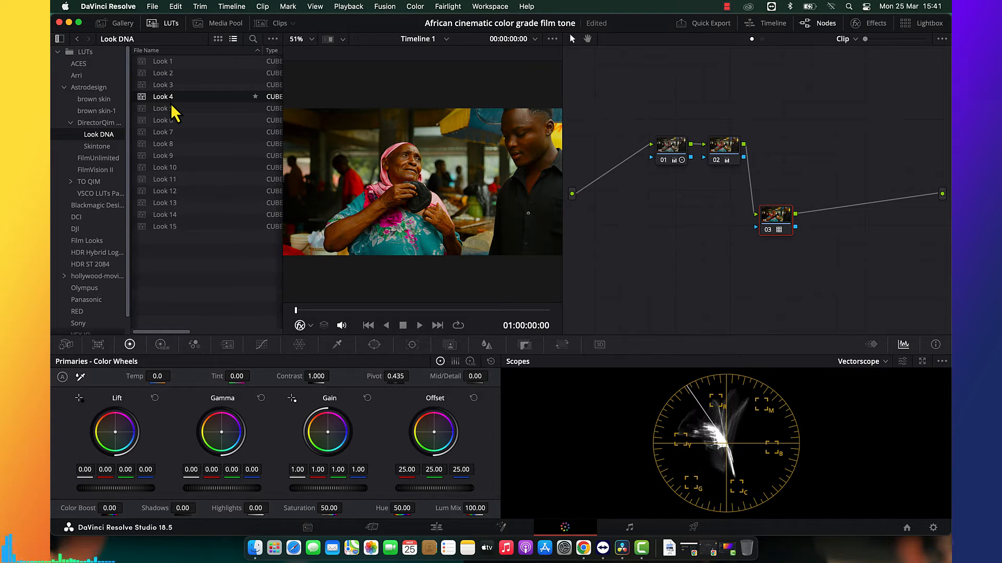
key("super+f")
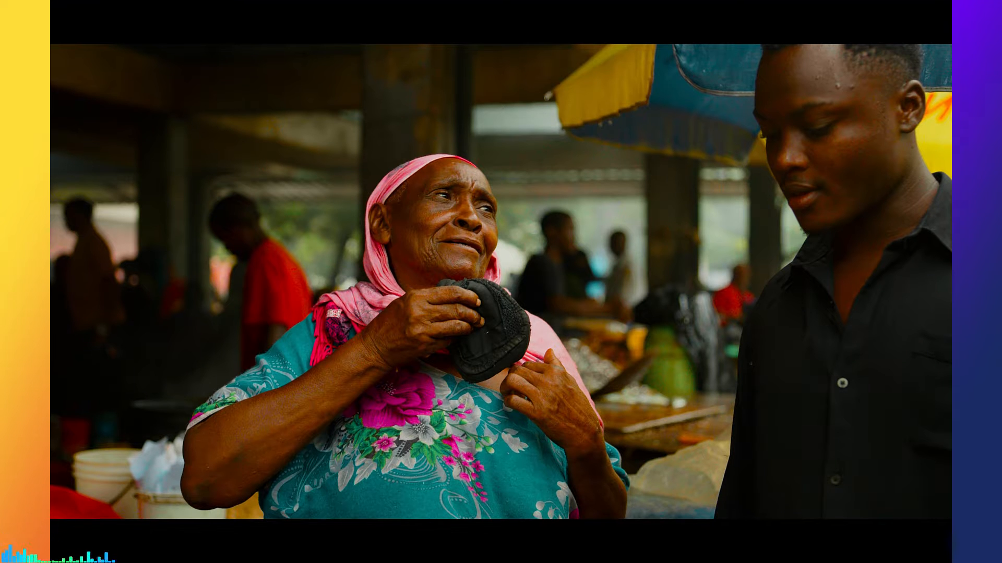
key("super+f")
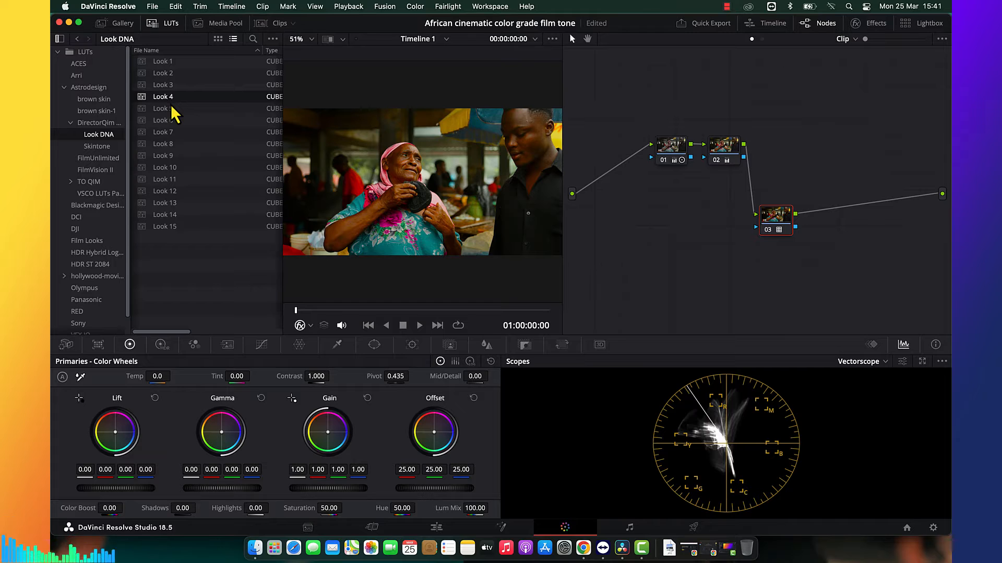
left_click(174, 109)
left_click(176, 123)
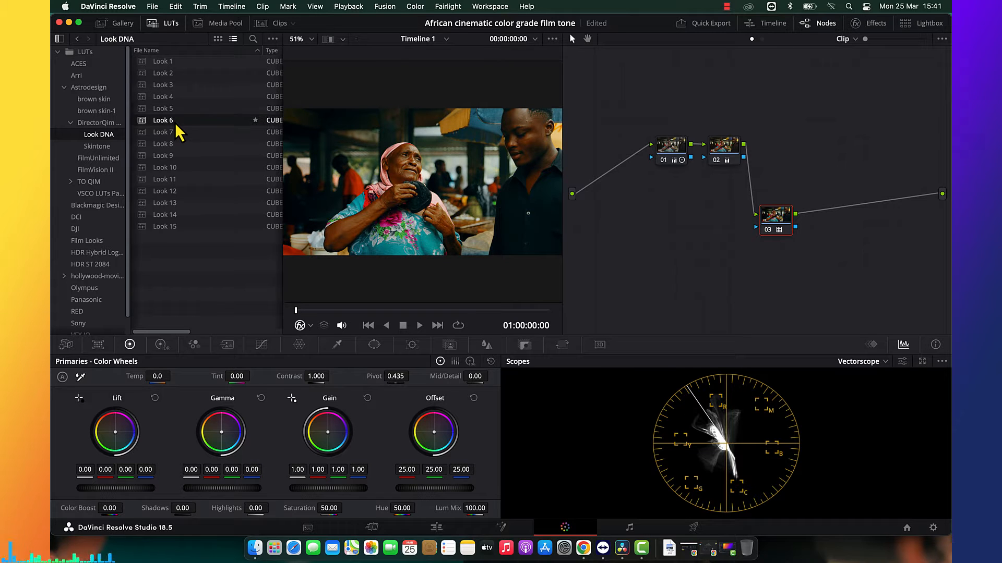
Try the remaining Look DNA LUTs, Look 7 through Look 15, one after another on node 03.
left_click(176, 132)
left_click(178, 144)
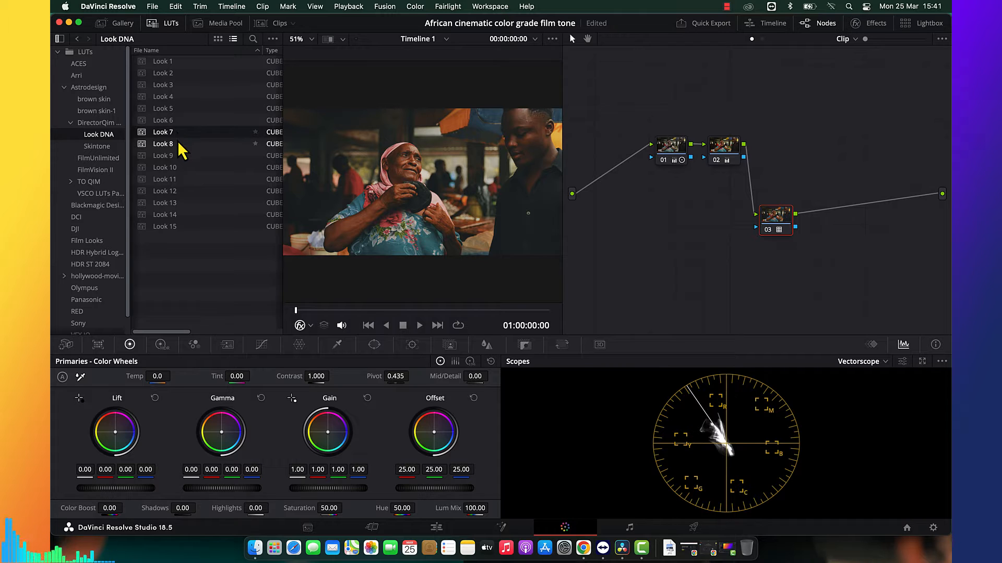
left_click(177, 156)
left_click(175, 168)
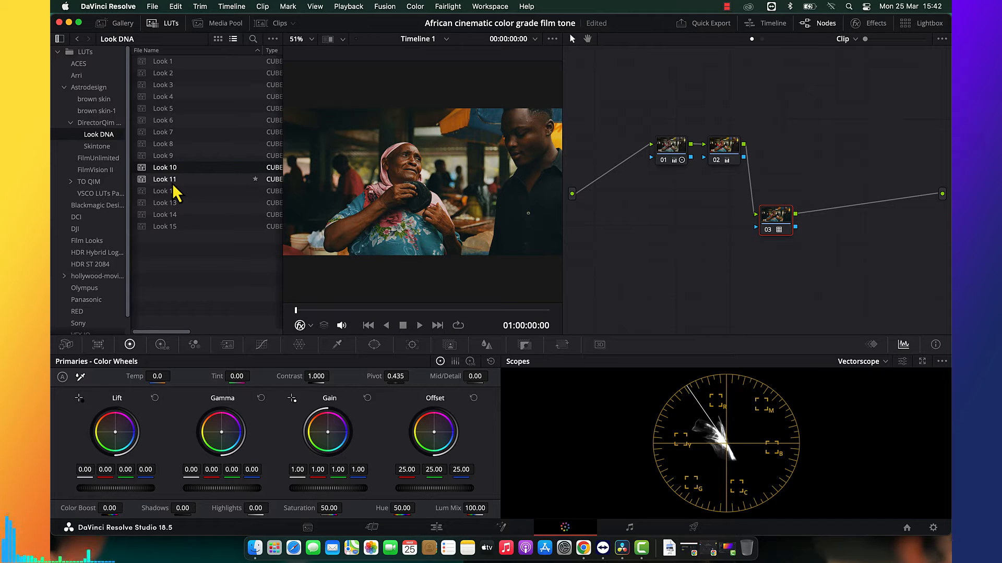
left_click(173, 184)
left_click(173, 192)
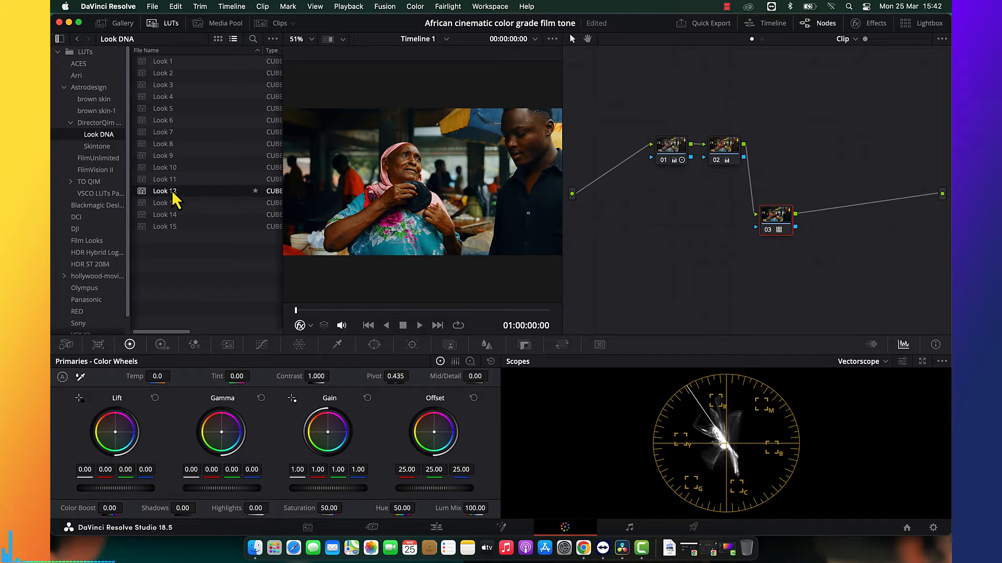
left_click(174, 204)
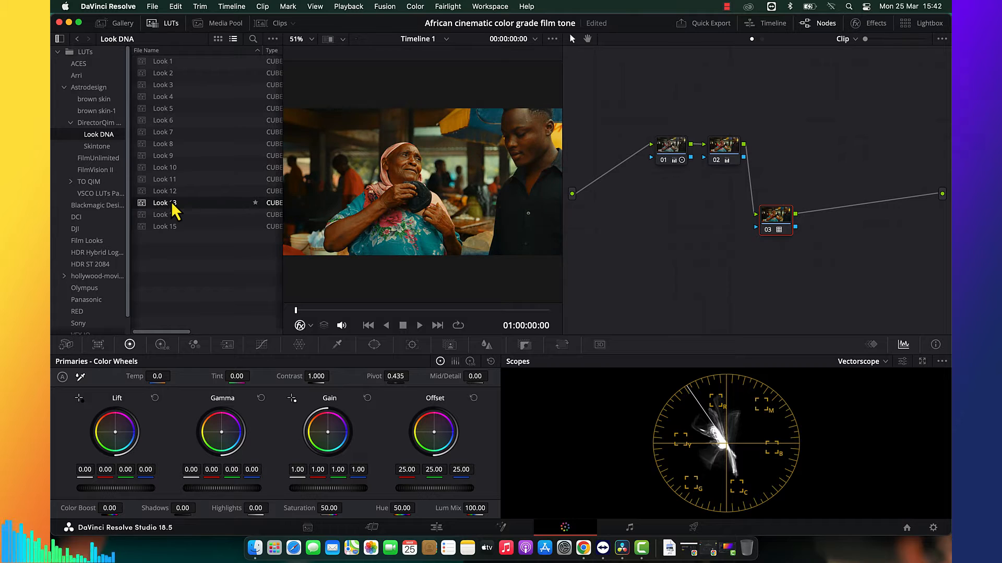
left_click(172, 215)
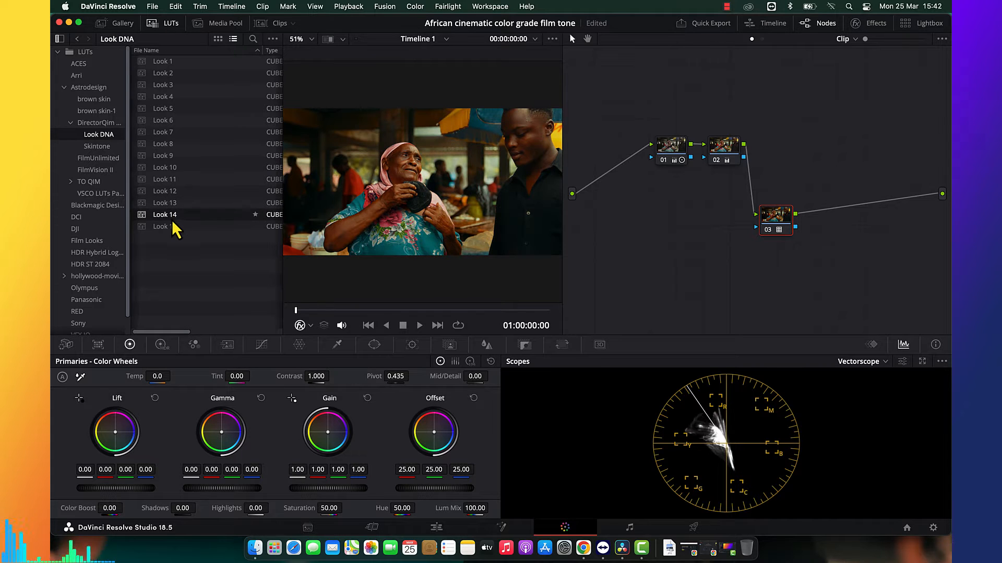
left_click(173, 227)
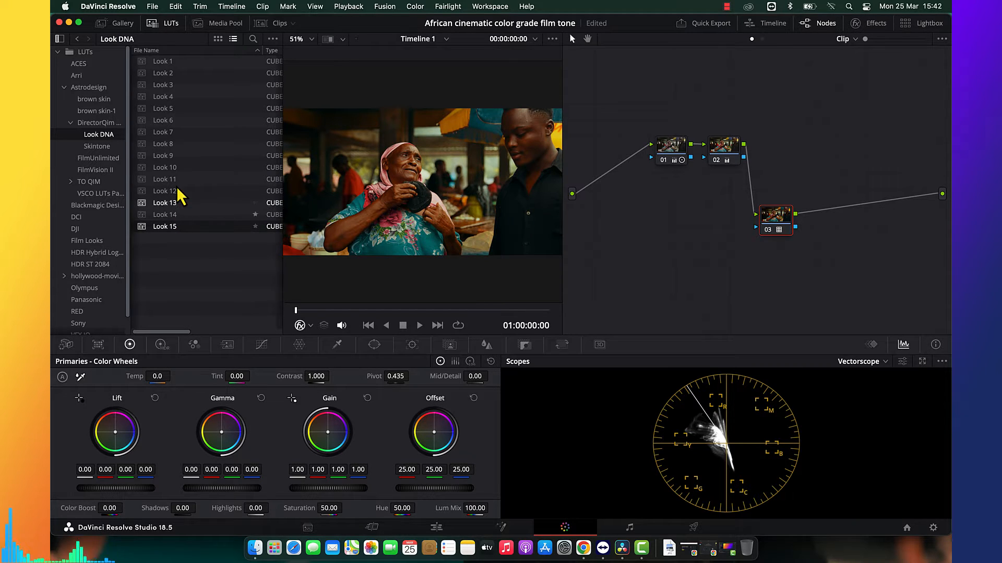
Apply the Look 12 LUT to node 03, close the LUT browser and check the frame in full-screen view.
left_click(176, 195)
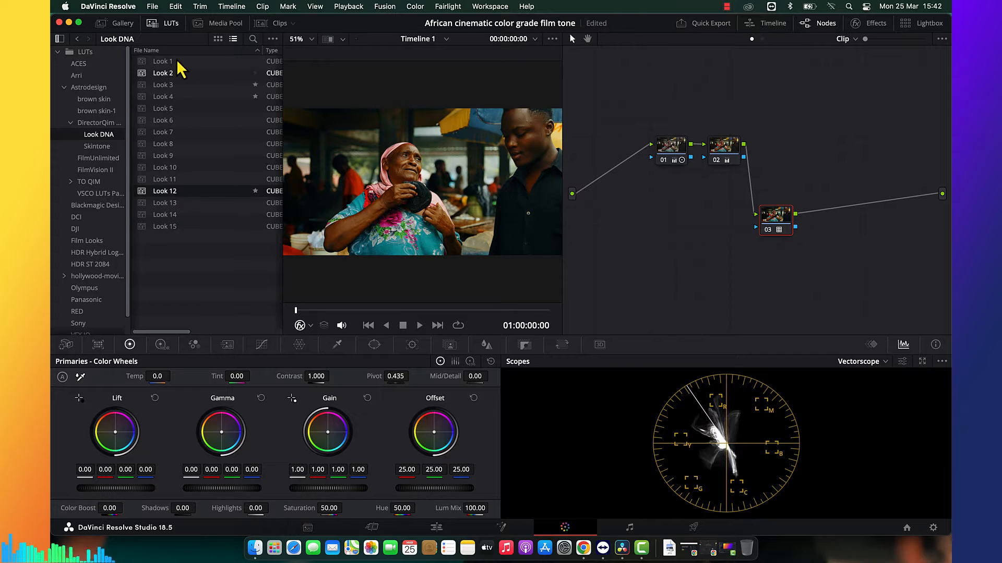
left_click(156, 23)
key("super+f")
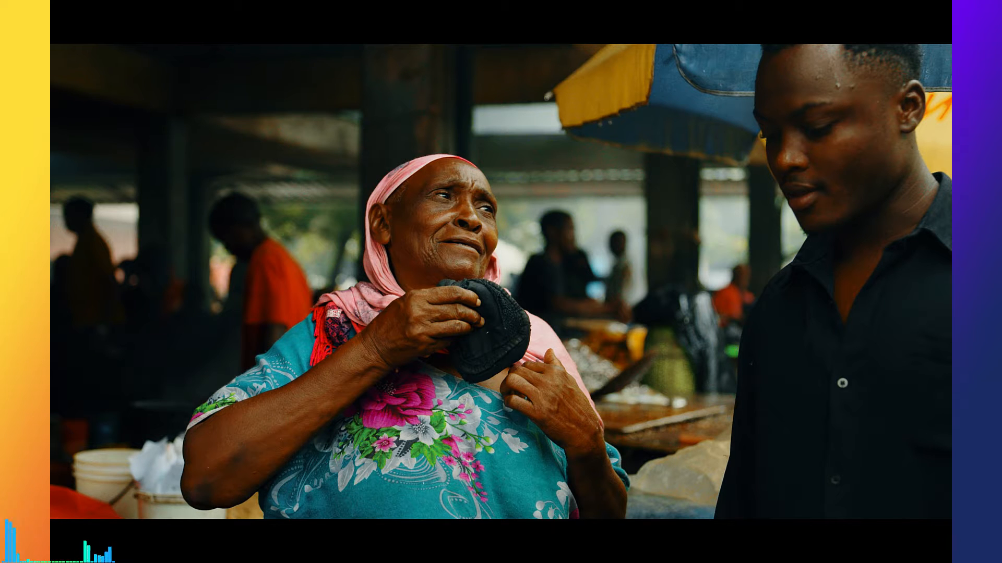
key("Escape")
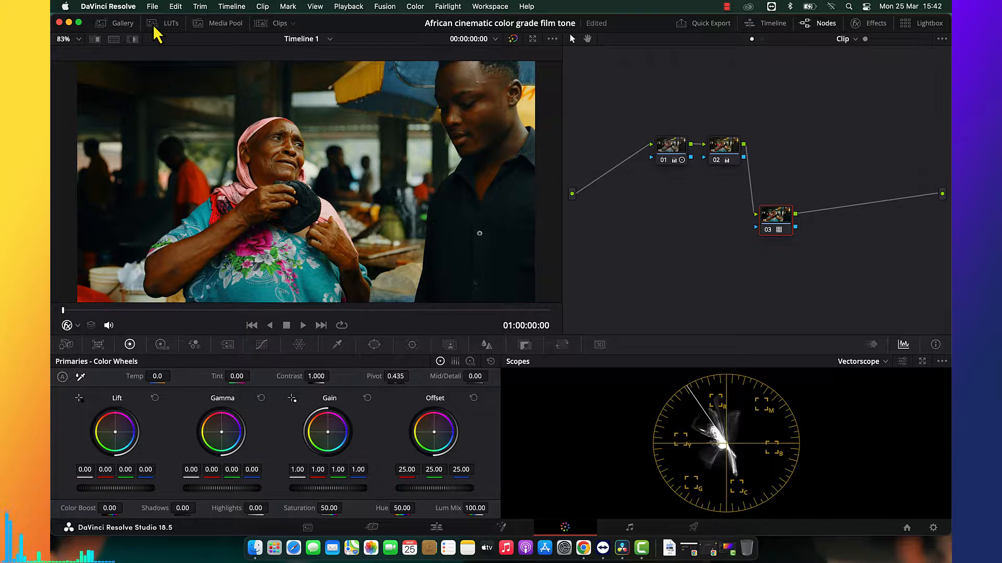
Lower the saturation of node 02 to tone down the color feeding the Look 12 LUT.
left_click(729, 153)
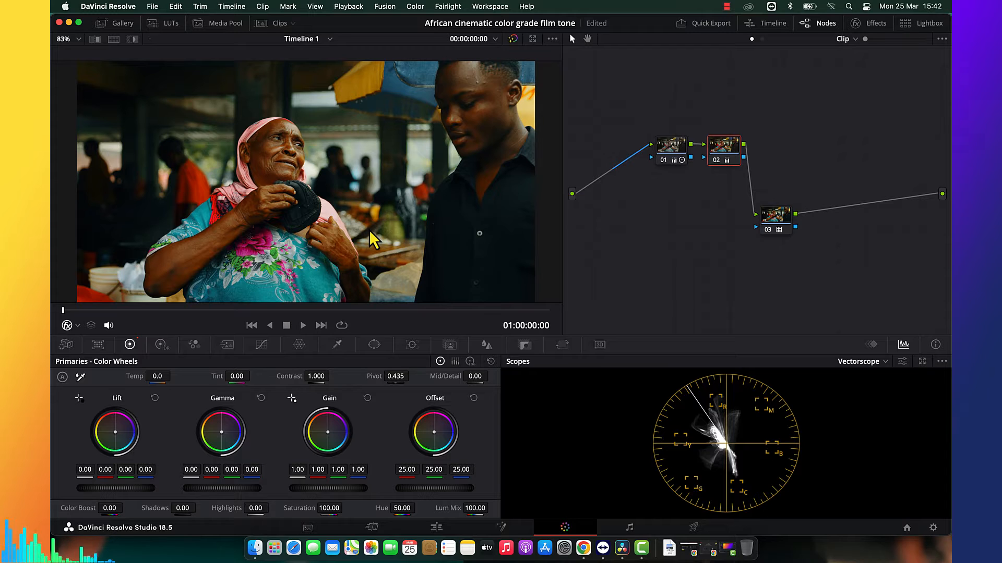
left_click_drag(326, 508, 293, 508)
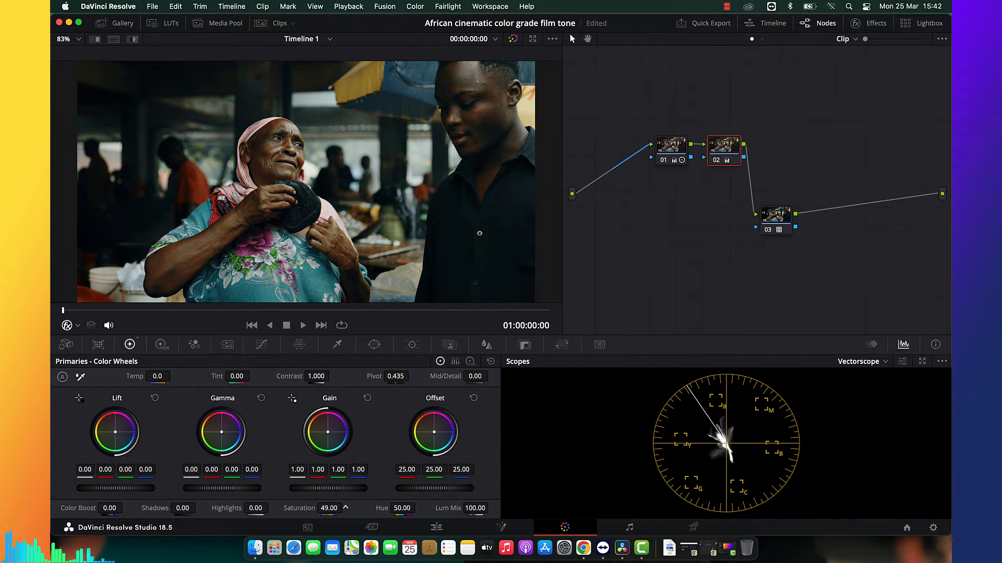
Add a serial node after node 02 and warm its gamma to red 0.02 and blue -0.02, previewing the frame full screen.
key("alt+s")
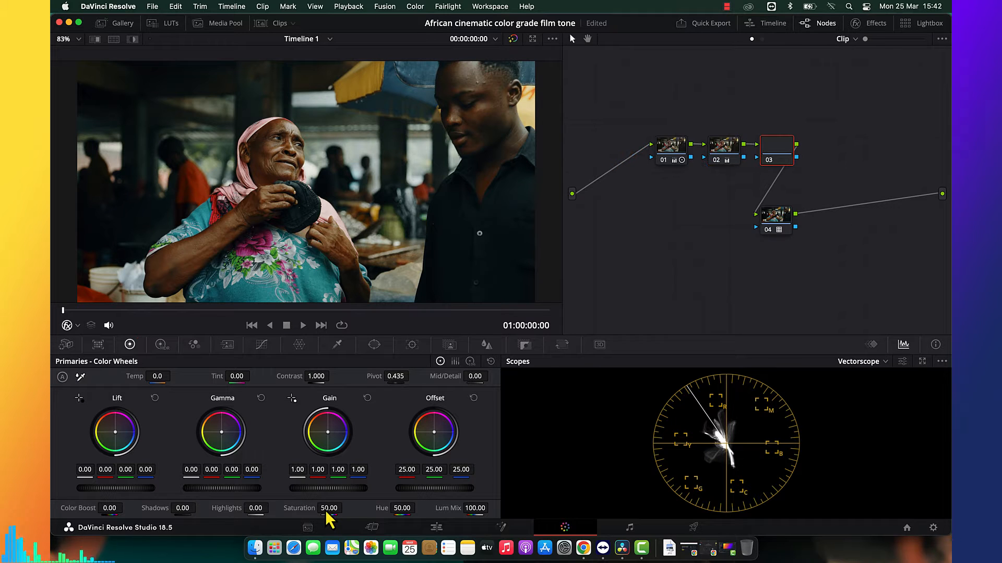
mouse_move(226, 445)
left_mouse_down()
mouse_move(207, 422)
mouse_move(220, 432)
left_mouse_up()
key("super+f")
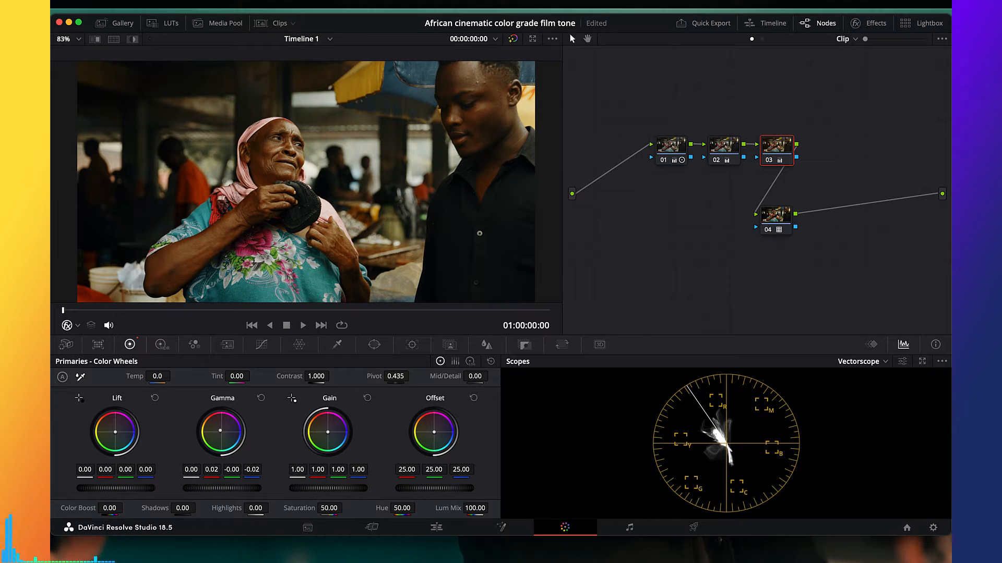
key("super+f")
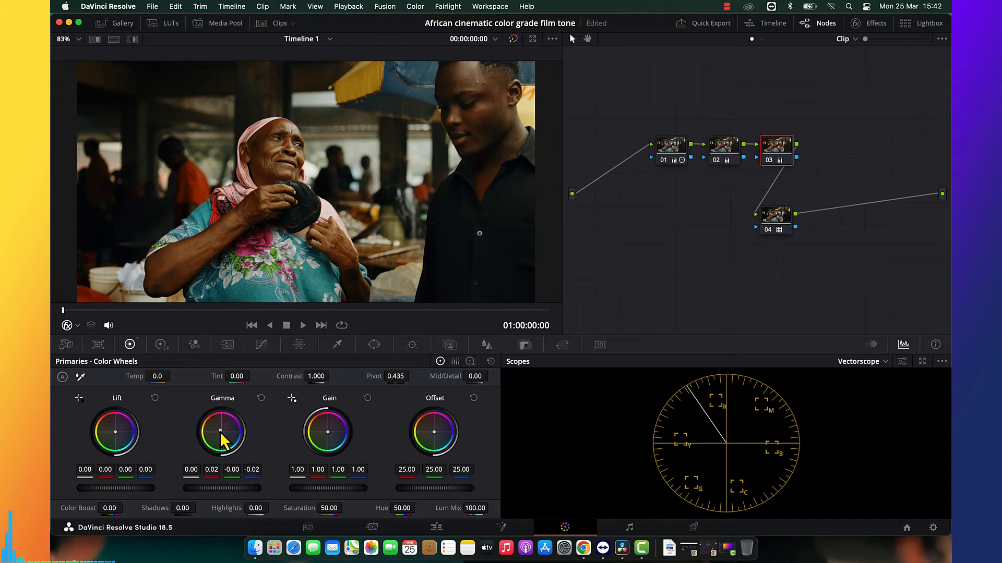
Clear the clip's node graph, add a fresh serial node and place it midway in a widened node area.
right_click(756, 250)
left_click(776, 255)
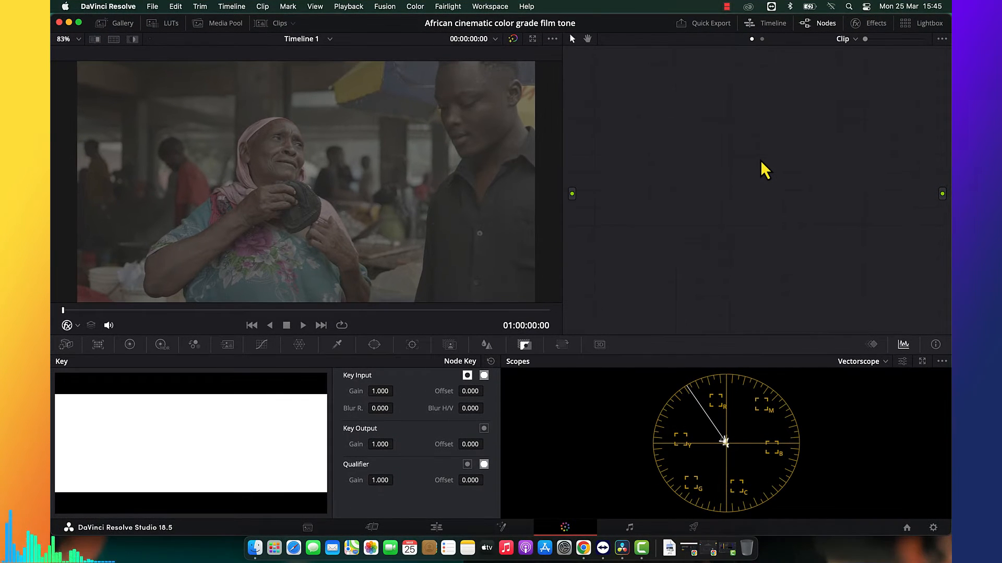
key("alt+s")
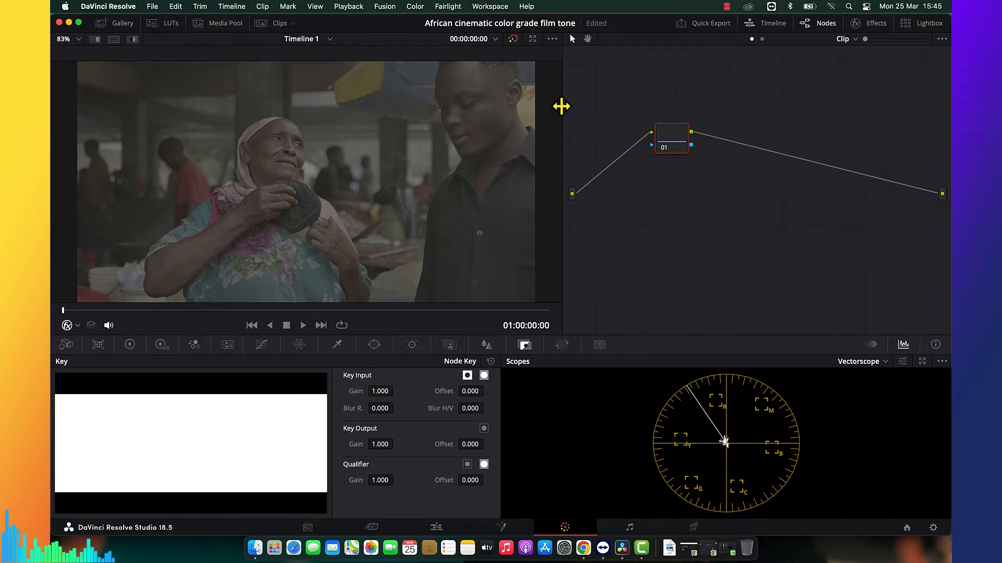
left_click_drag(558, 105, 537, 104)
left_click_drag(655, 145, 721, 182)
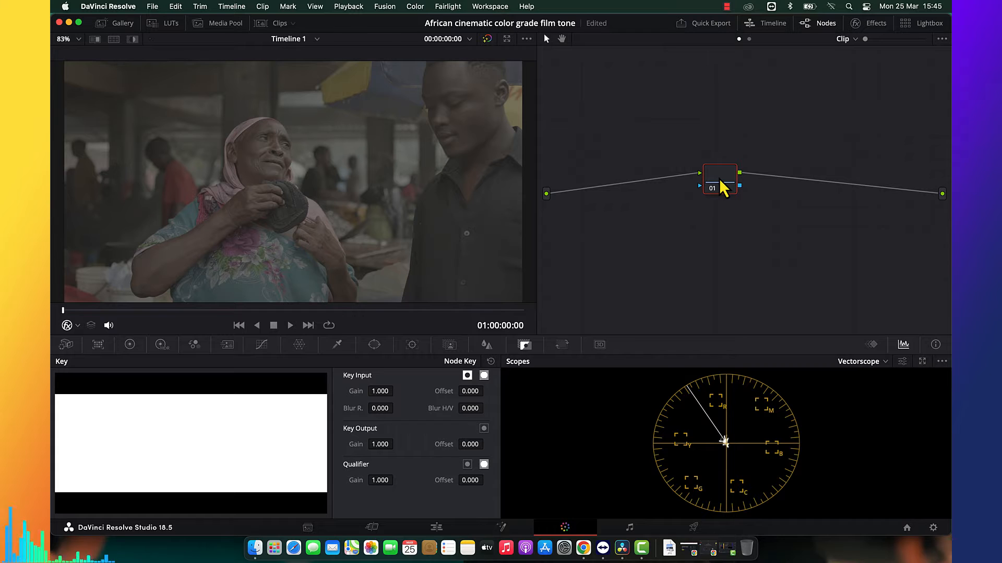
Search the effects library for "co" and apply the Color Space Transform effect to node 01.
left_click(877, 24)
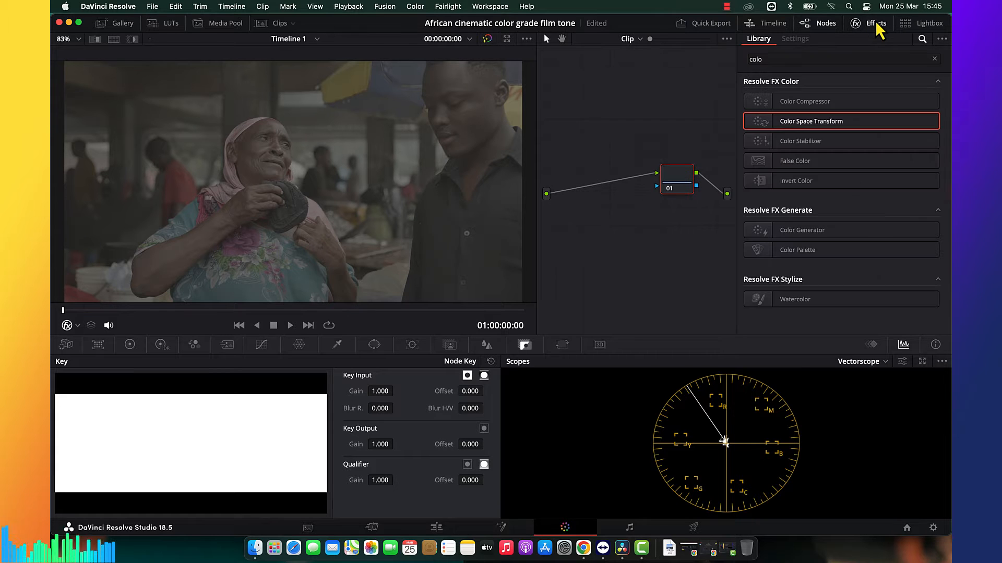
left_click(934, 59)
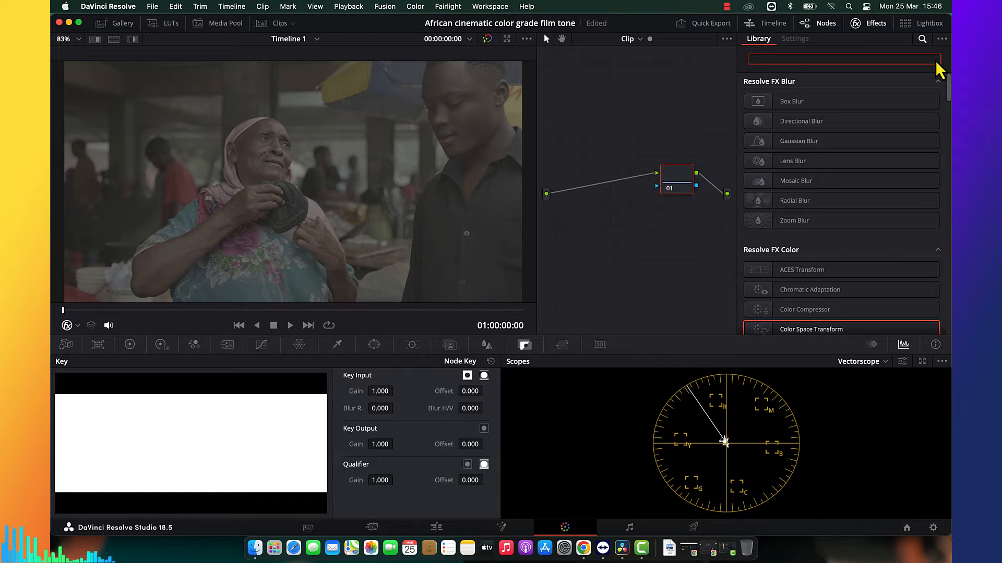
type("co")
left_click_drag(874, 128, 684, 180)
Set the Color Space Transform's input color space to Blackmagic Design Wide Gamut Gen 4 / 5.
left_click(856, 118)
key("b")
key("Down")
key("Down")
key("Down")
key("Down")
key("Down")
key("Down")
key("Down")
key("Down")
key("Down")
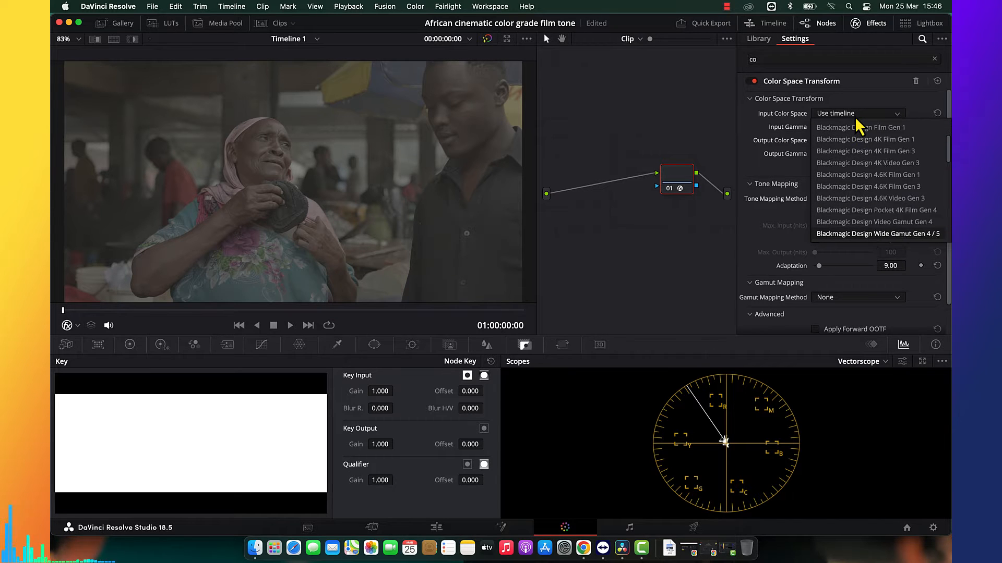
key("Return")
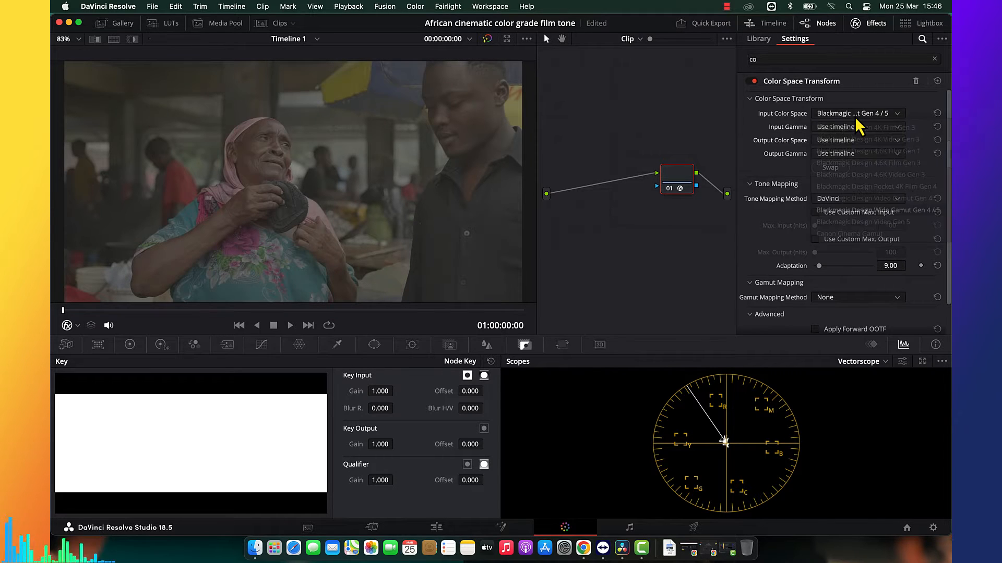
Set the Color Space Transform's input gamma to Blackmagic Design Film Gen 5.
left_click(849, 127)
key("Down")
key("Down")
key("Down")
key("Down")
key("Down")
key("Down")
key("Down")
key("Down")
key("Down")
key("Down")
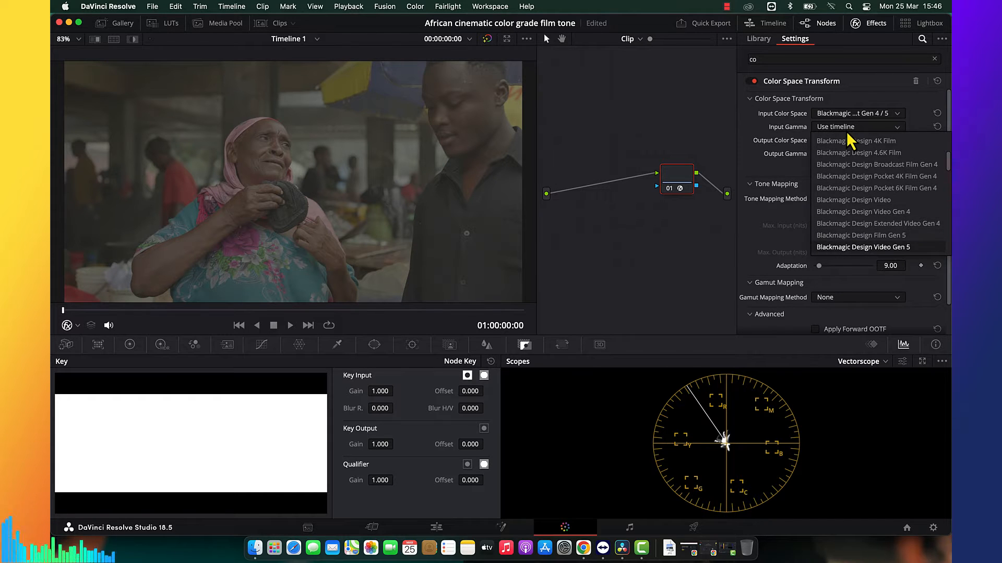
key("Up")
key("Return")
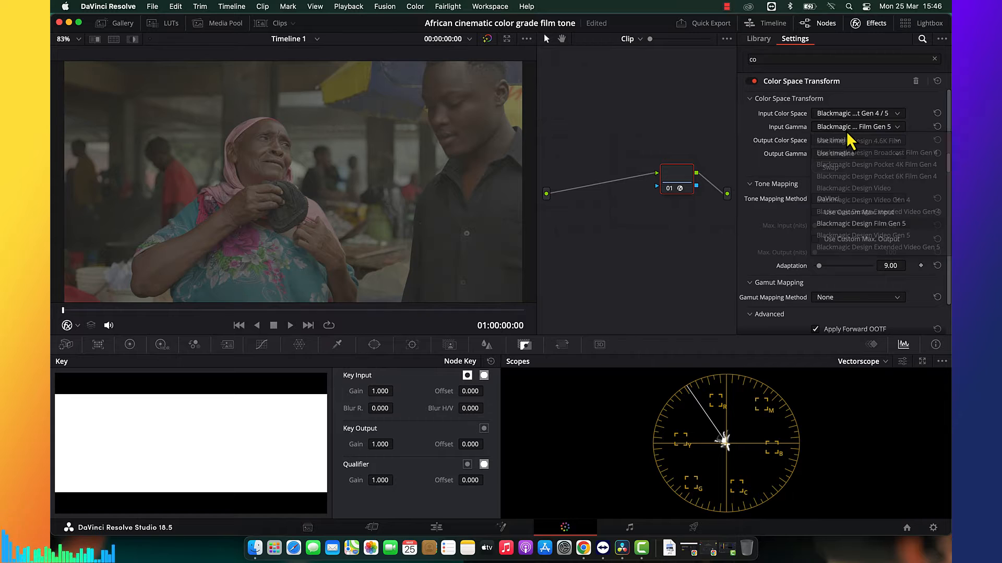
Set the Color Space Transform's output color space to sRGB.
left_click(845, 140)
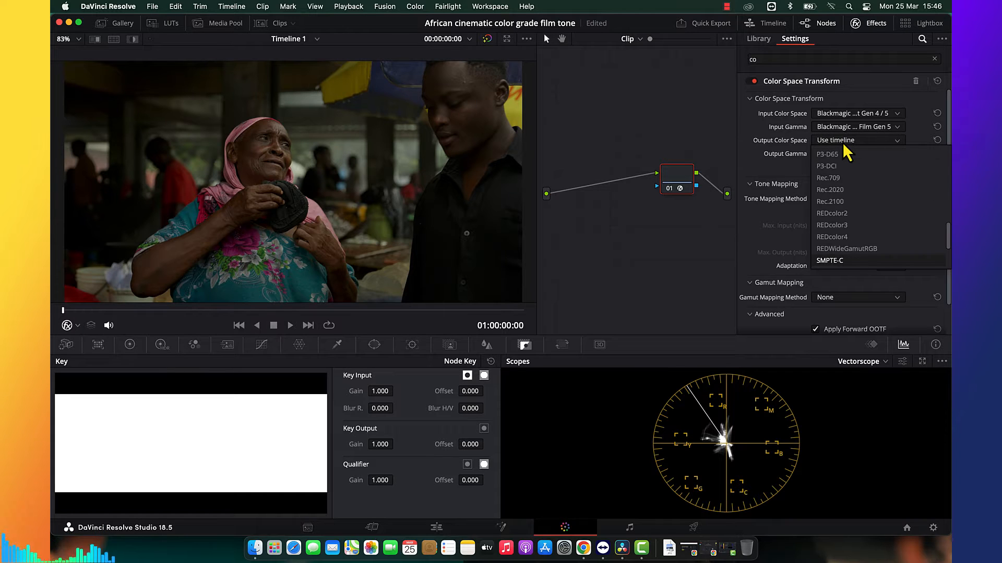
key("Down")
key("Down")
key("Down")
key("Return")
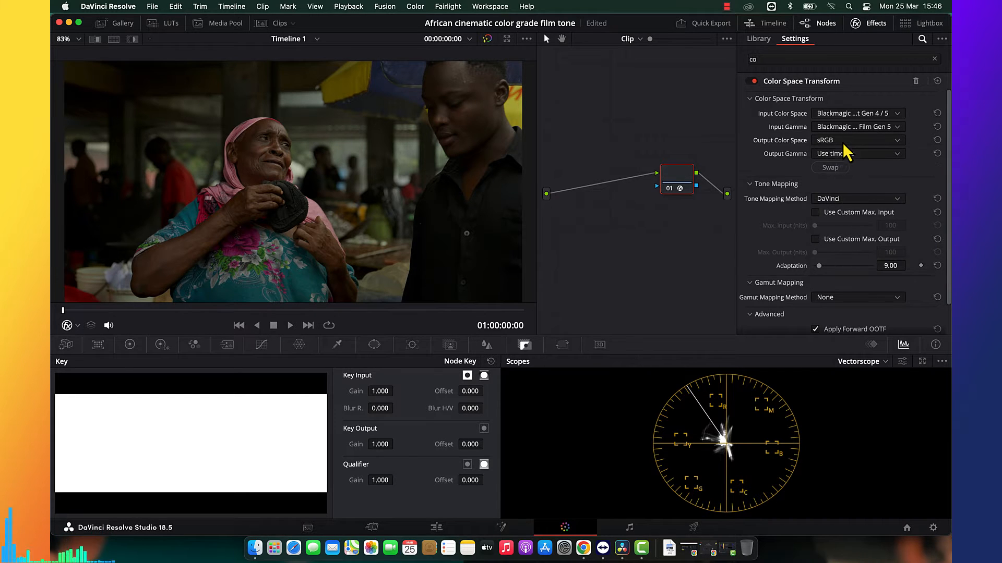
Set the Color Space Transform's output gamma to sRGB.
left_click(848, 155)
scroll(848, 160, "down", 10)
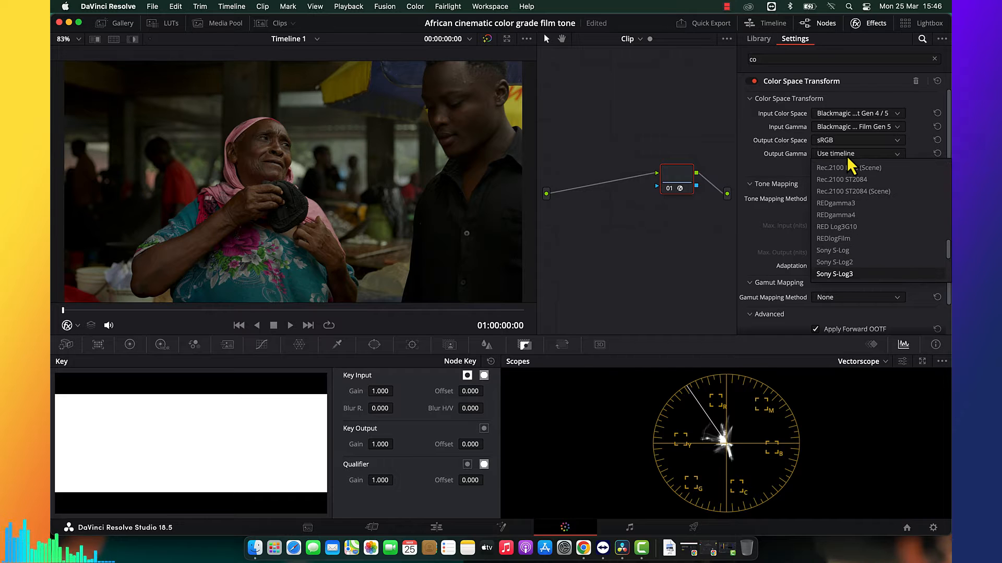
key("Return")
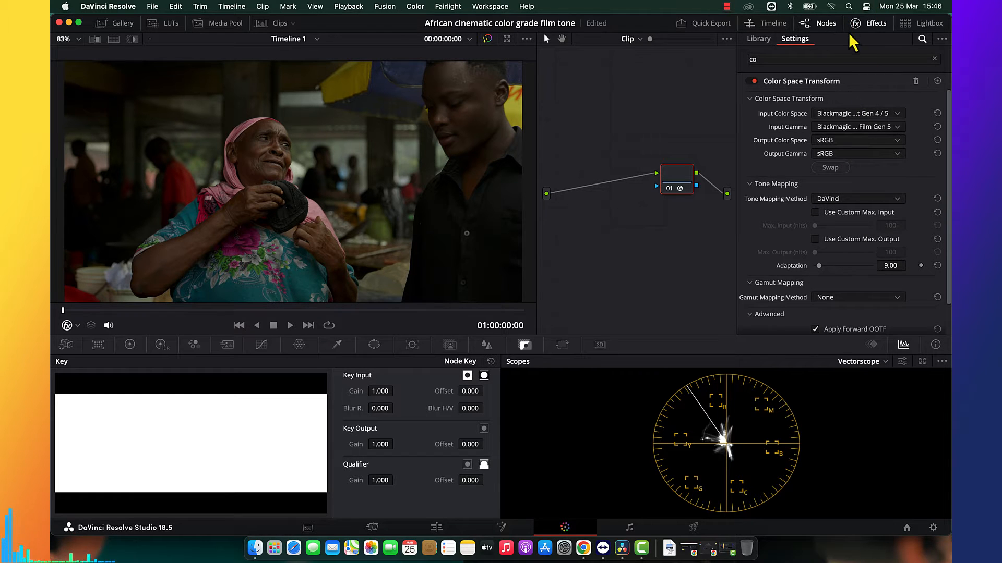
Add serial node 02, save the project, and apply the Color Space Transform effect to the new node.
left_click(876, 24)
key("alt+s")
key("super+s")
left_click(872, 24)
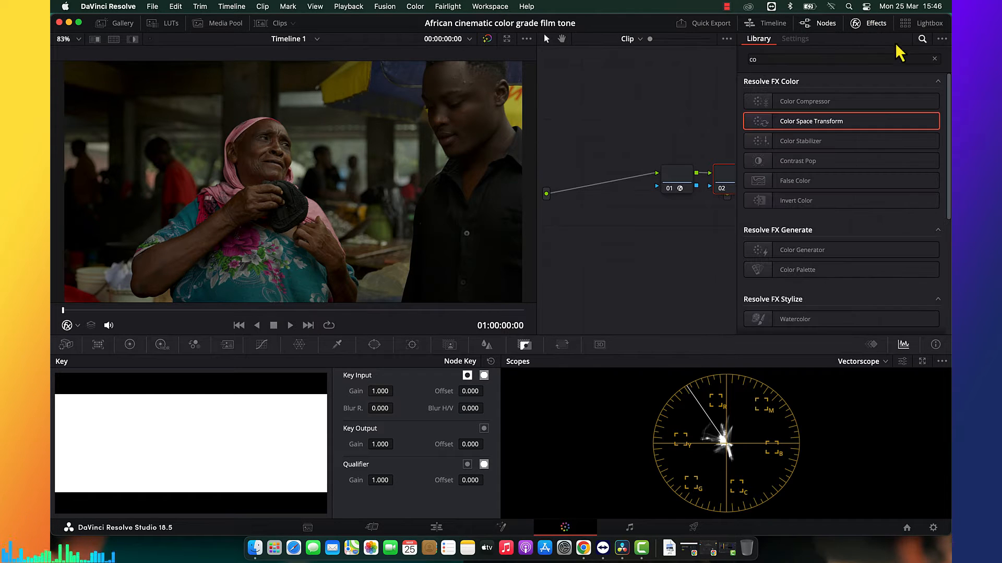
left_click_drag(759, 121, 728, 193)
Set the output gamma of node 02's Color Space Transform to Cineon Film Log.
left_click(841, 156)
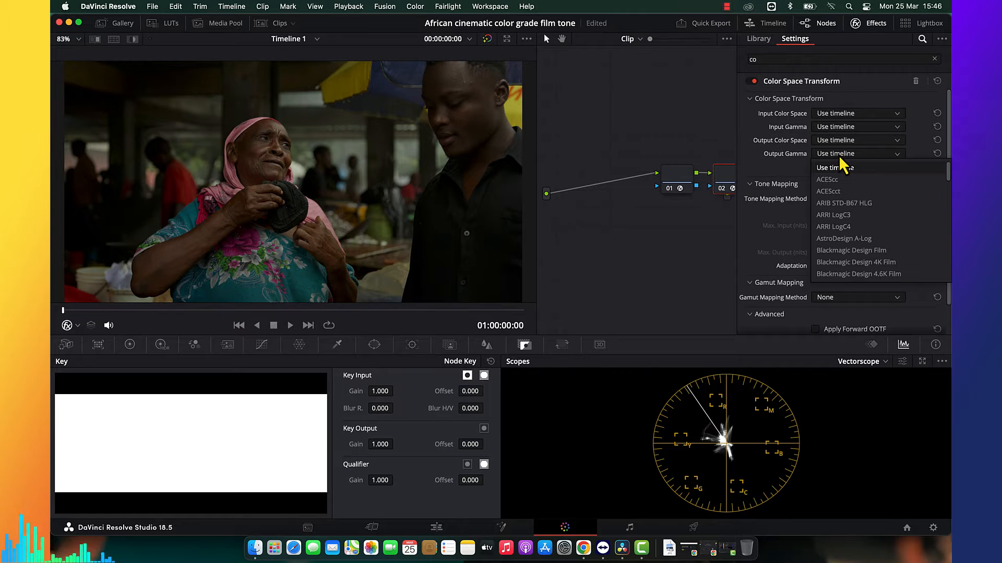
scroll(841, 163, "down", 10)
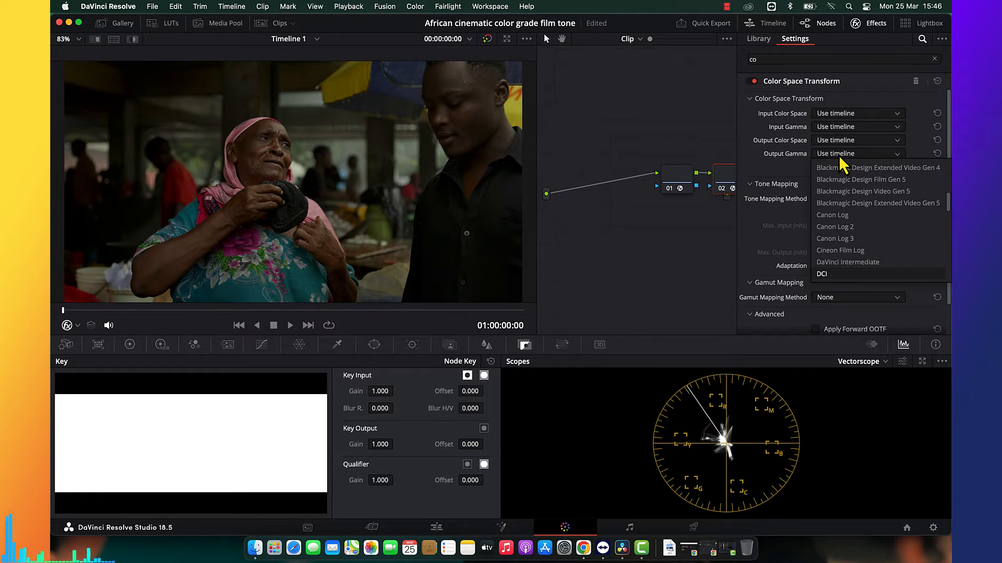
key("Return")
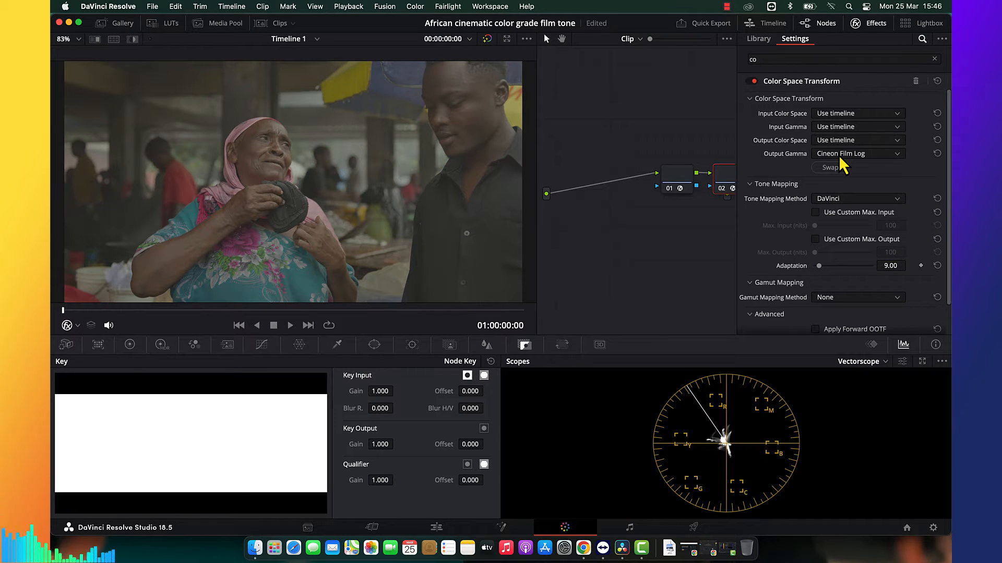
Add serial node 03 and apply the favorite LUT Rec709 Kodak 2383 D55 to it.
key("alt+s")
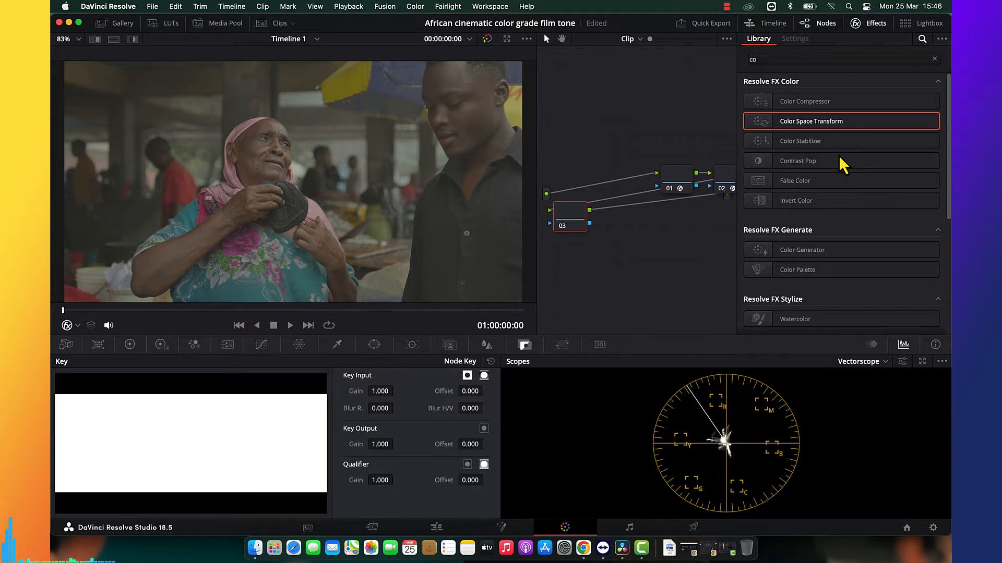
right_click(558, 219)
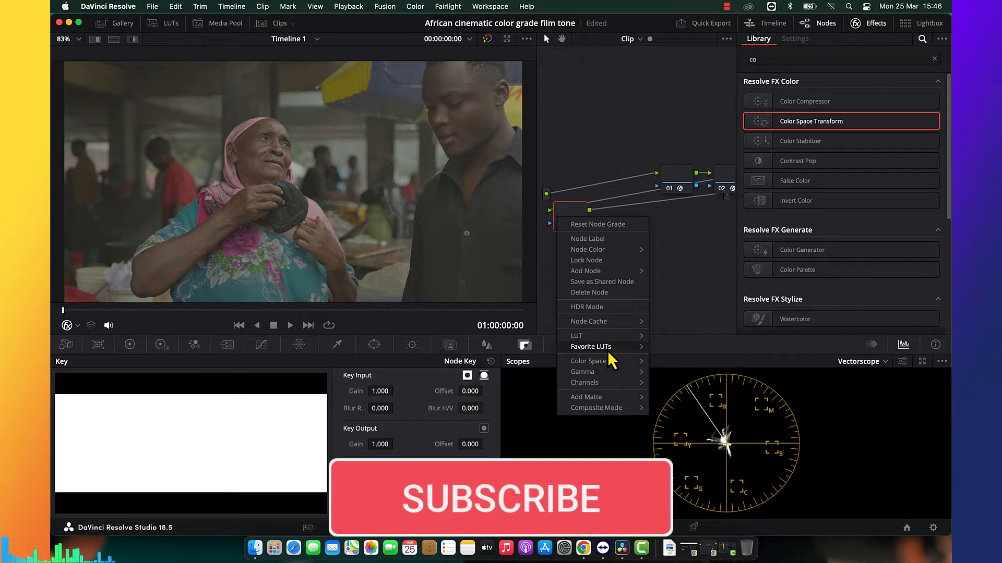
mouse_move(606, 347)
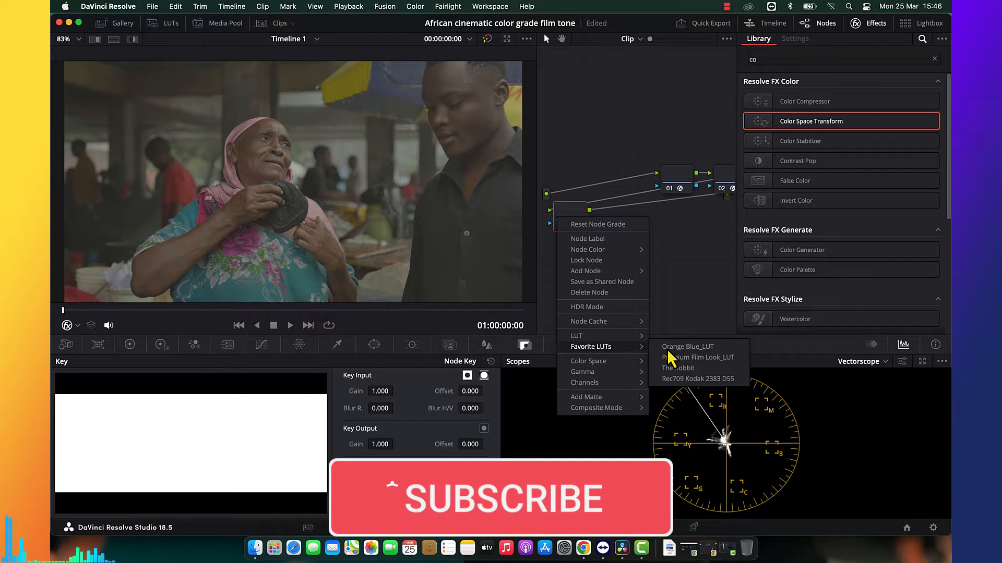
left_click(684, 381)
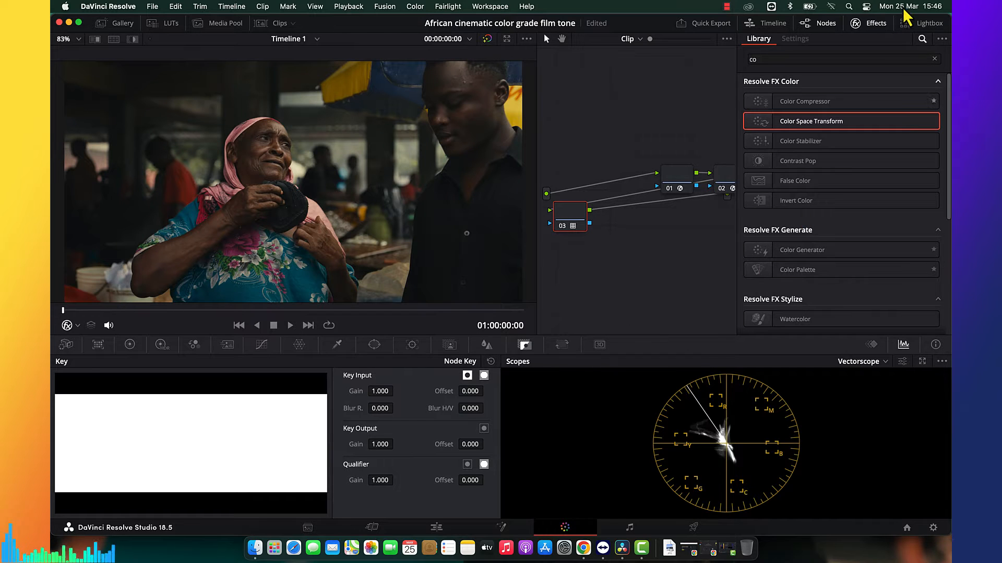
Combine nodes 01, 02 and 03 into a compound node and place it near the graph's output.
left_click(866, 23)
left_click_drag(609, 224, 770, 224)
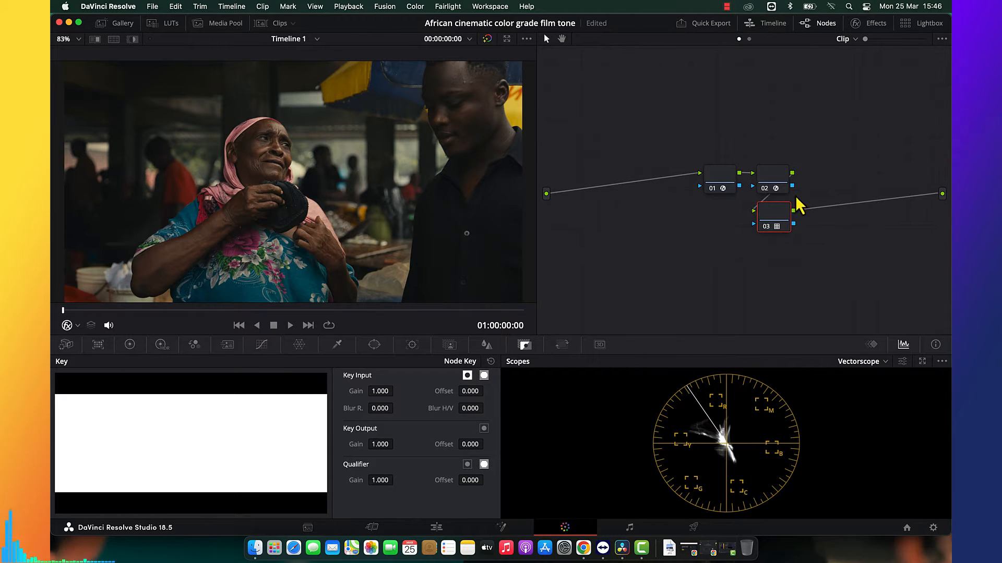
key("super+a")
right_click(730, 167)
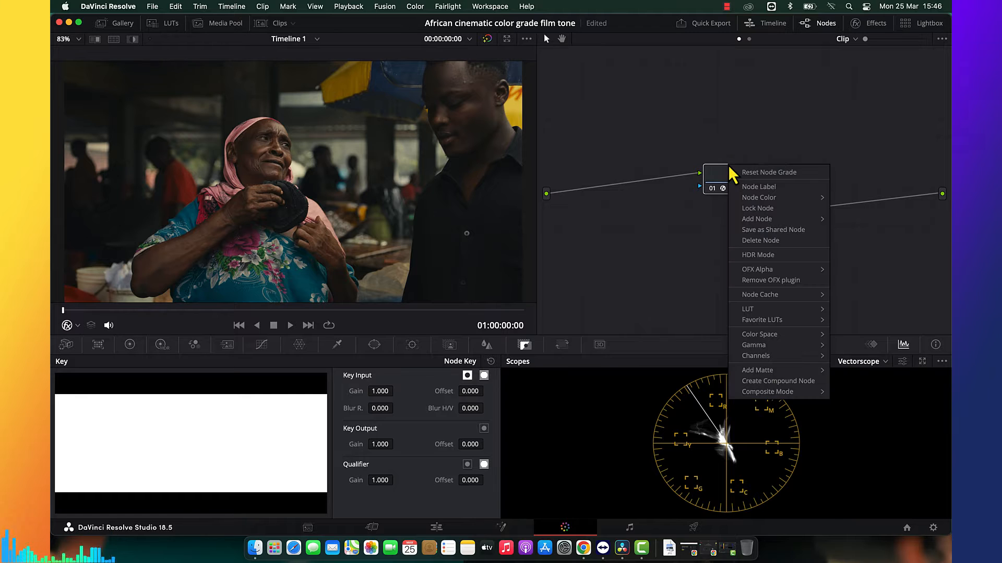
left_click(778, 381)
left_click_drag(738, 163, 866, 179)
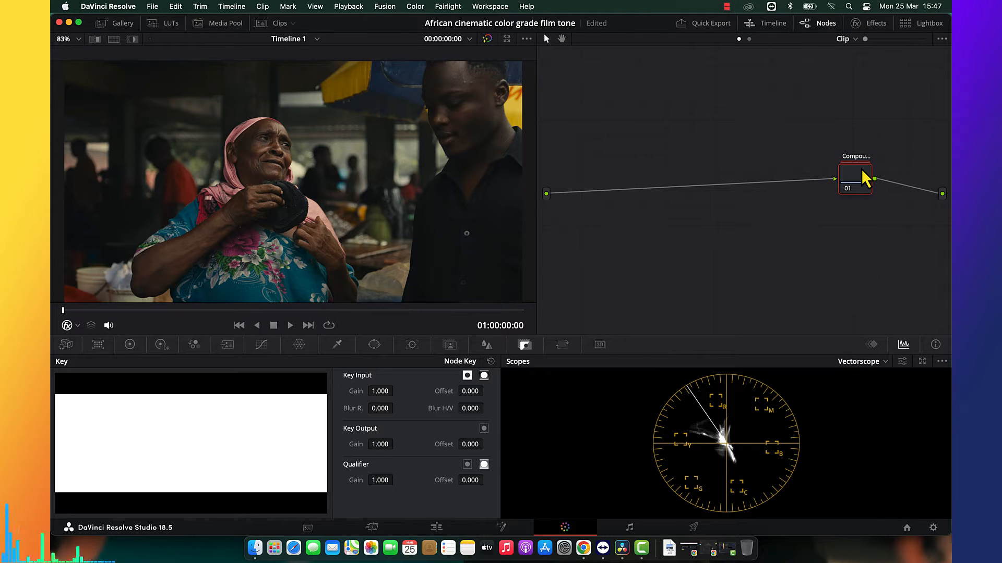
Insert two serial nodes before the compound node and place the first one beside the graph's source input.
key("shift+s")
left_click_drag(861, 230, 628, 116)
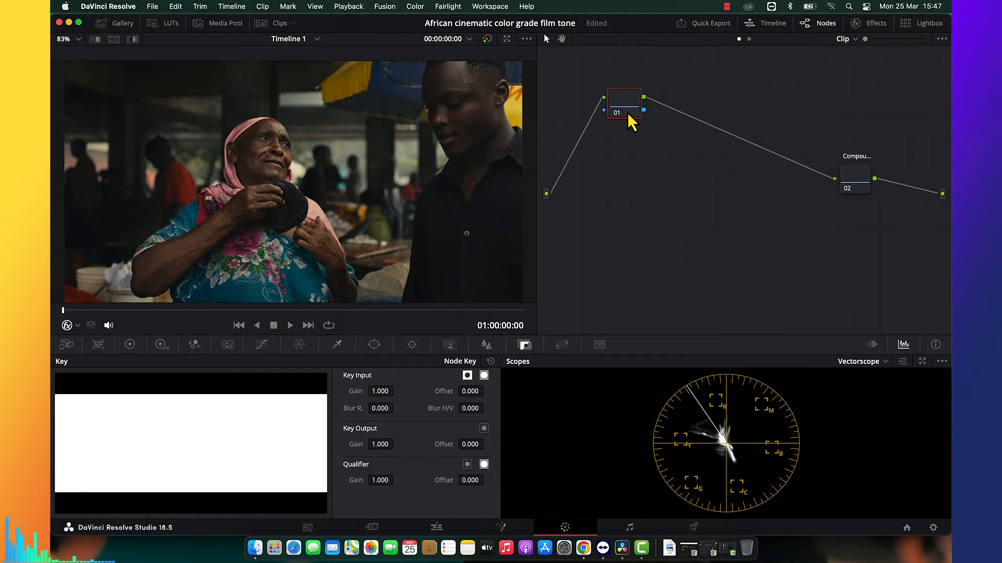
key("shift+s")
left_click_drag(630, 119, 579, 171)
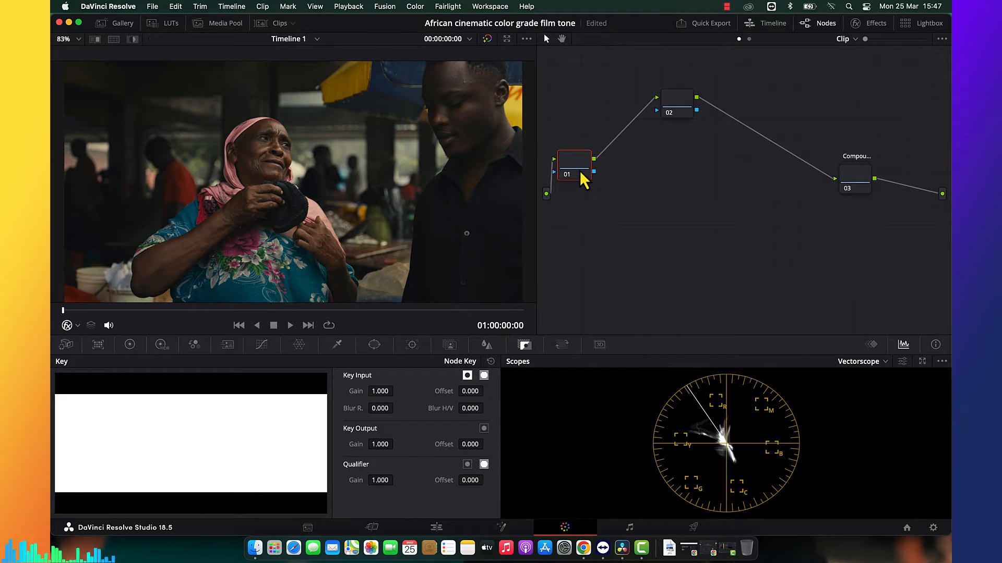
Label node 01 "ns".
right_click(574, 170)
left_click(598, 189)
type("ns")
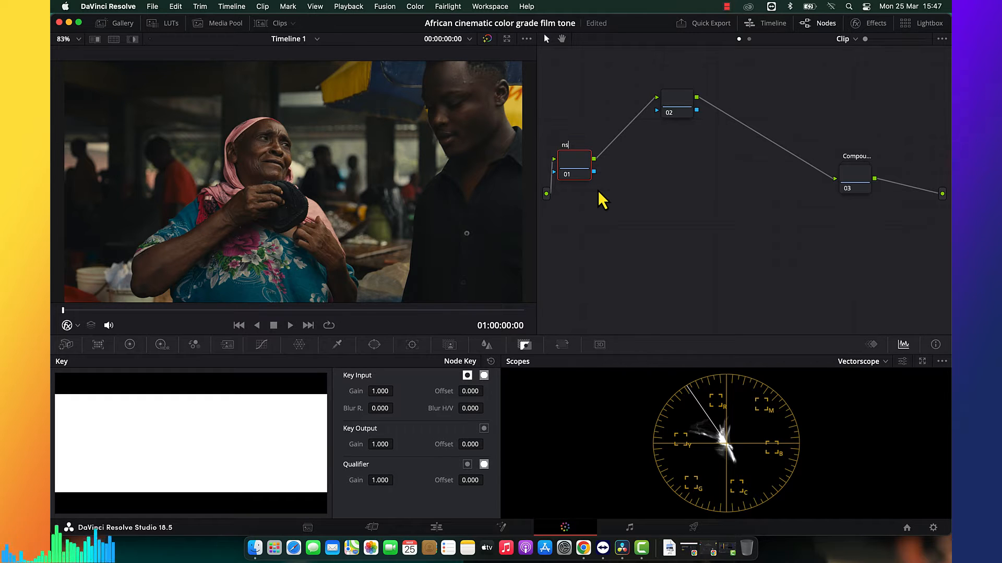
Add five layer nodes alongside node 02, giving parallel nodes 02 to 07 feeding a layer mixer.
left_click(678, 103)
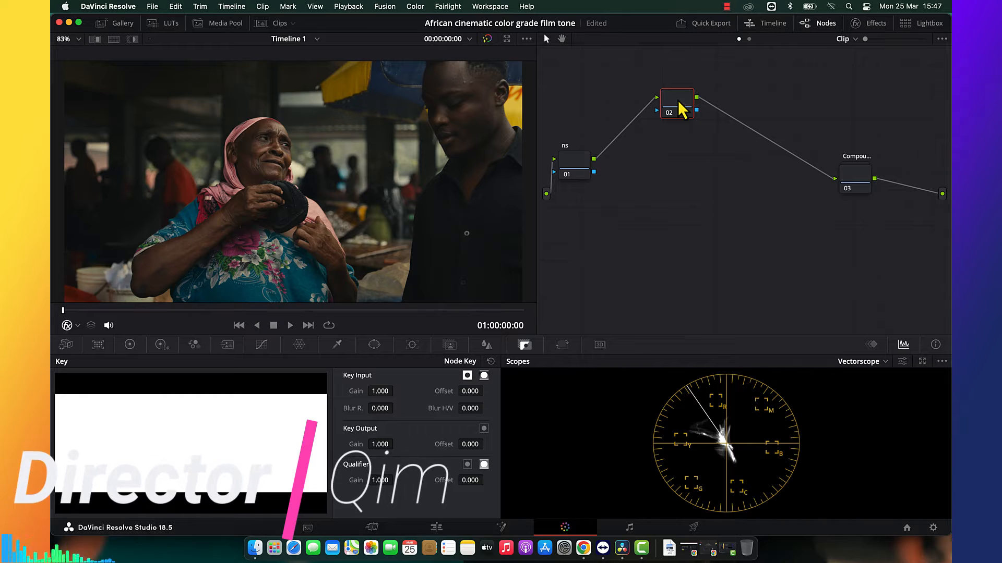
key("alt+l")
key("alt+l")
key("alt+l")
key("alt+l")
key("alt+l")
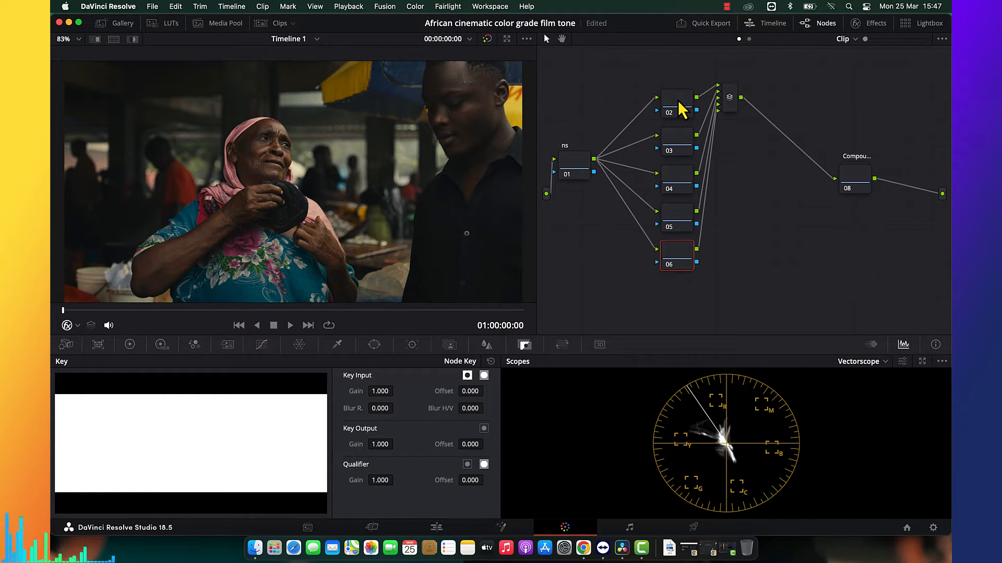
Move the column of nodes 02 to 07 closer to node 01 and center the layer mixer beside it.
left_click_drag(696, 78, 676, 324)
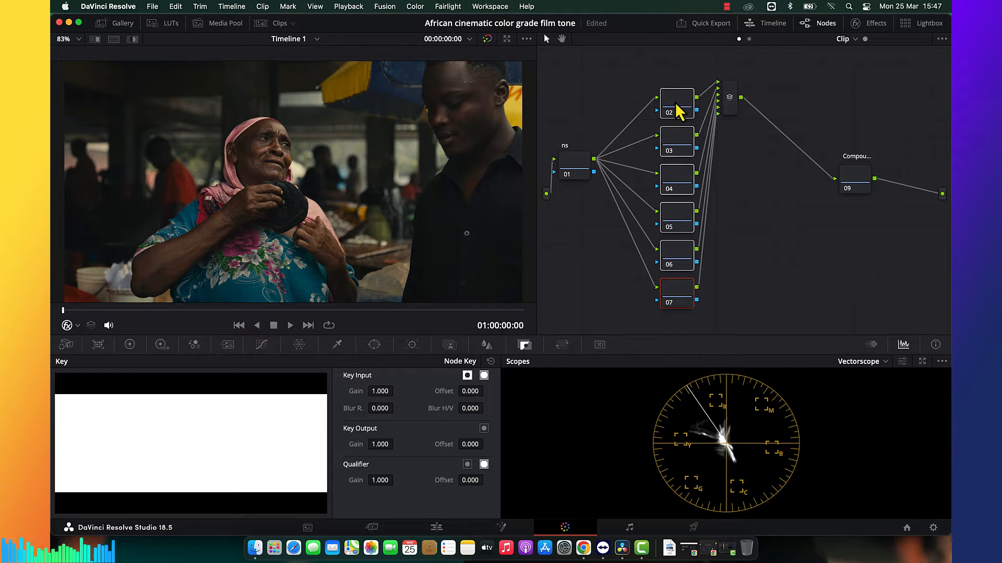
left_click_drag(731, 116, 728, 170)
left_click_drag(679, 326, 616, 102)
left_click_drag(723, 153, 690, 164)
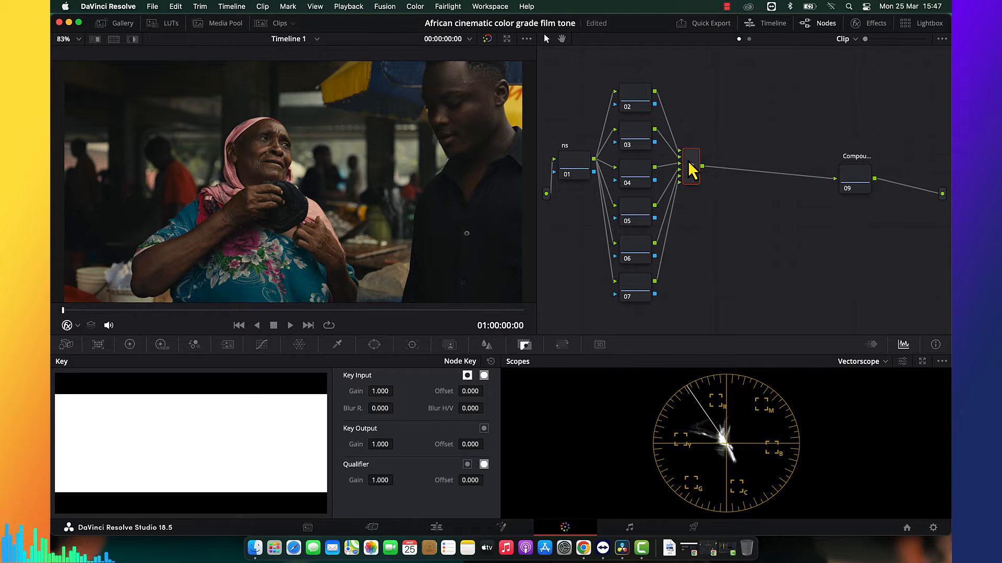
Select node 02, show its primaries color wheels, and switch the scope to Waveform.
left_click(640, 99)
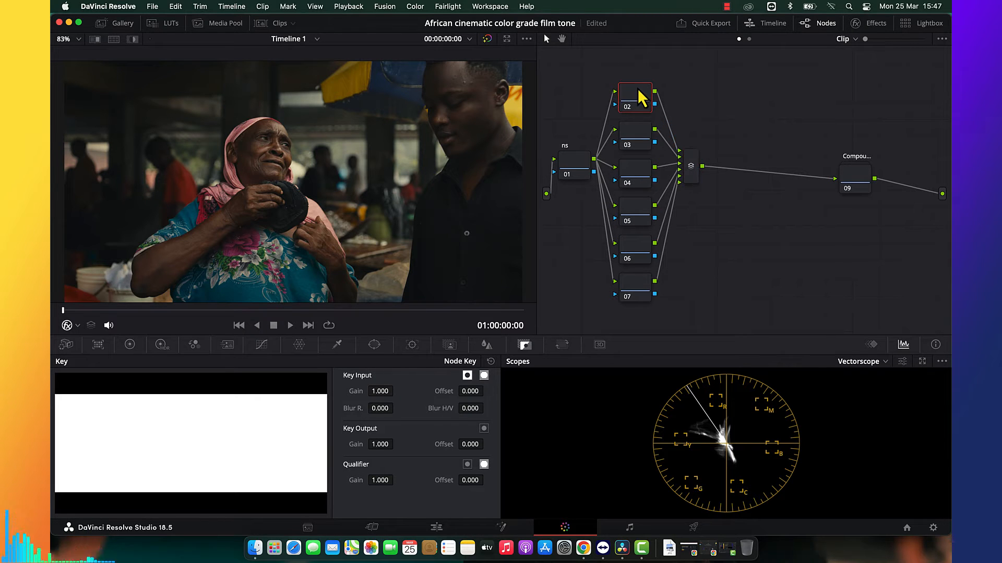
left_click(129, 345)
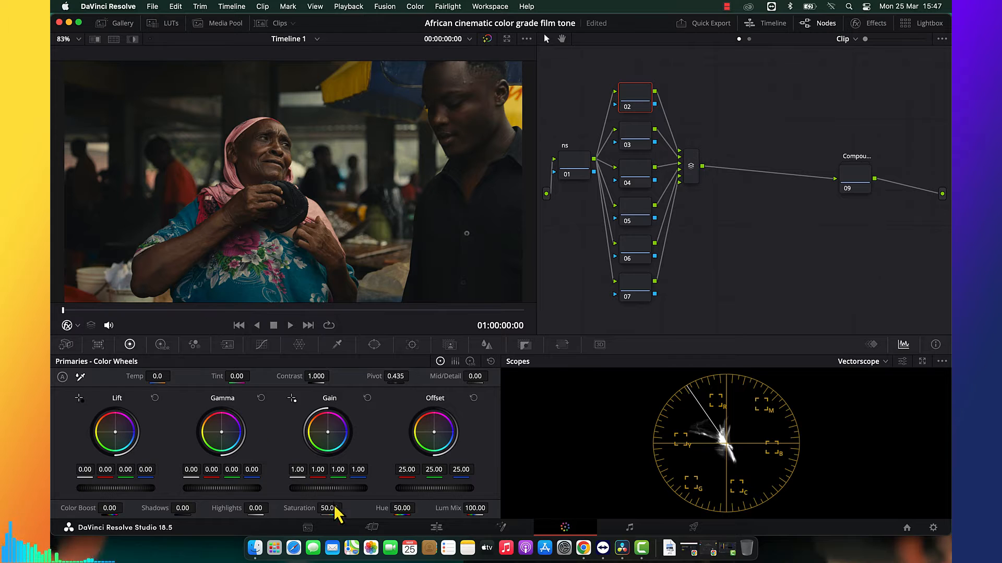
left_click(860, 361)
left_click(862, 396)
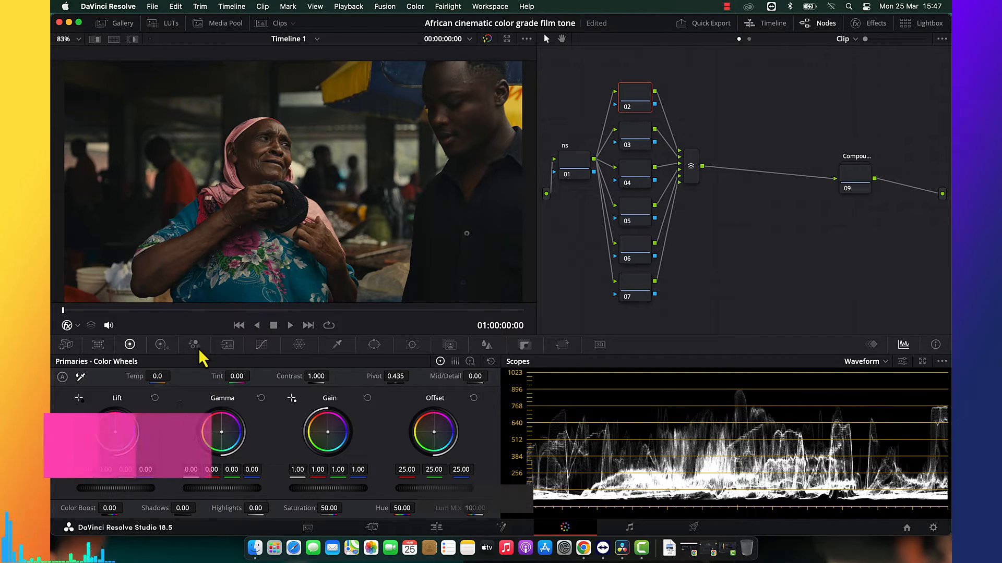
Set node 02's HDR contrast to 1.100 and compare the image with the node disabled and enabled.
left_click(160, 344)
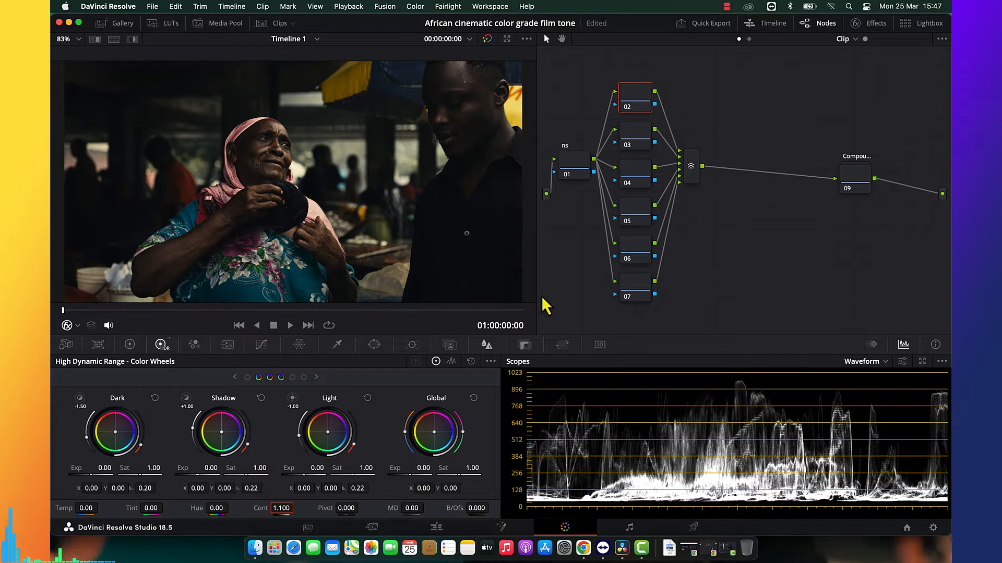
key("super+d")
key("super+d")
key("super+d")
key("super+d")
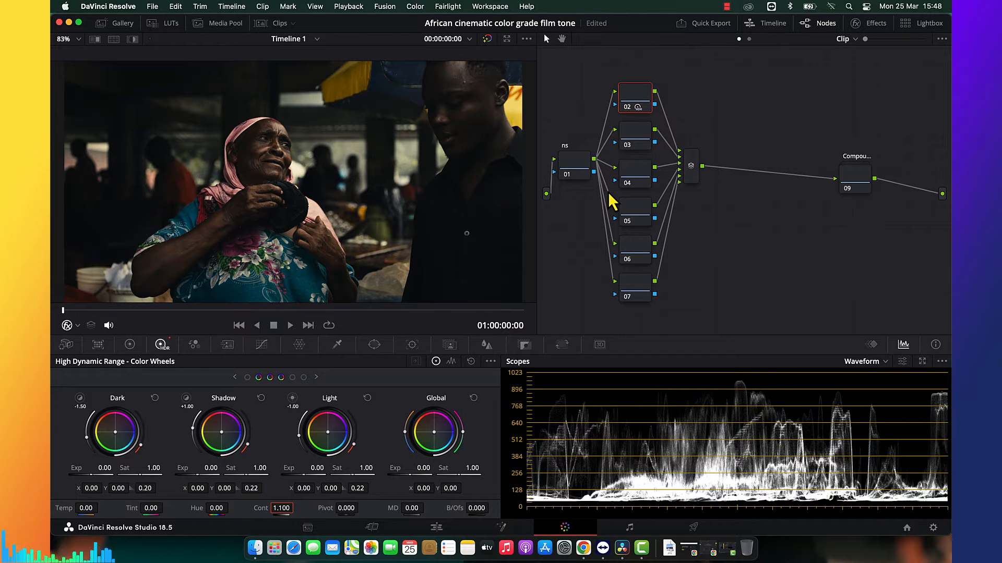
On node 07, set the primaries Shadows to 48.00 and adjust the master Gamma and Gain.
left_click(646, 293)
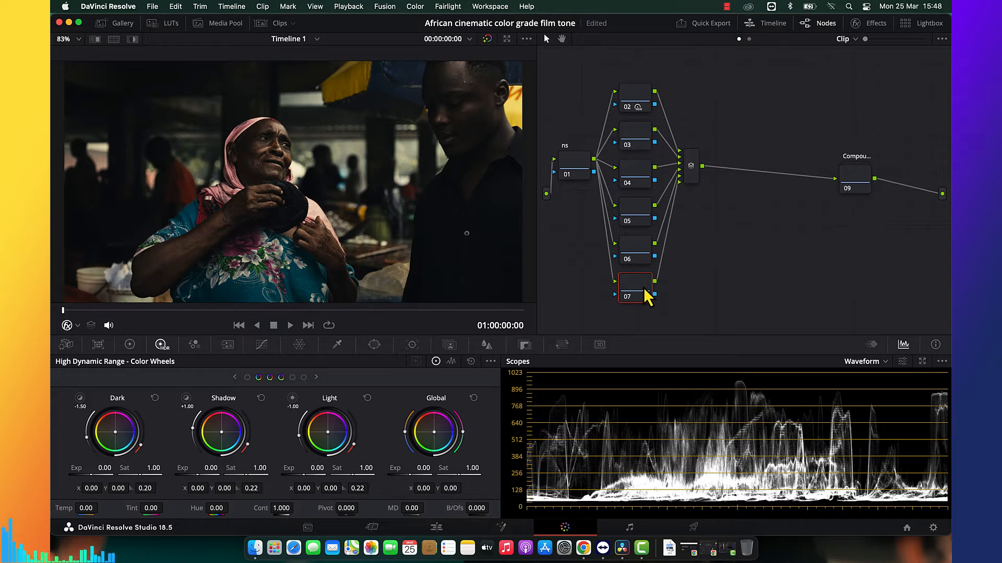
left_click(130, 345)
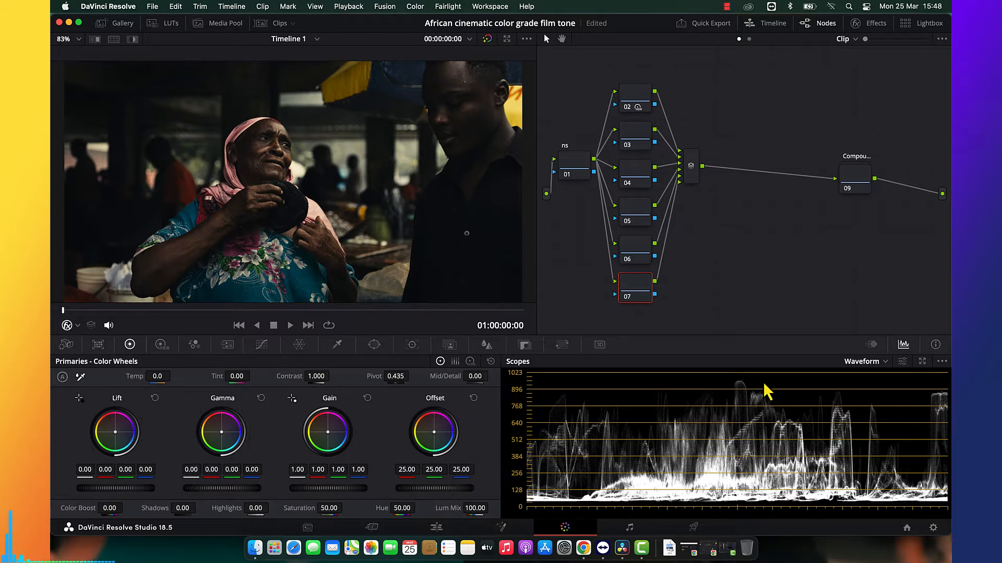
left_click_drag(183, 508, 202, 508)
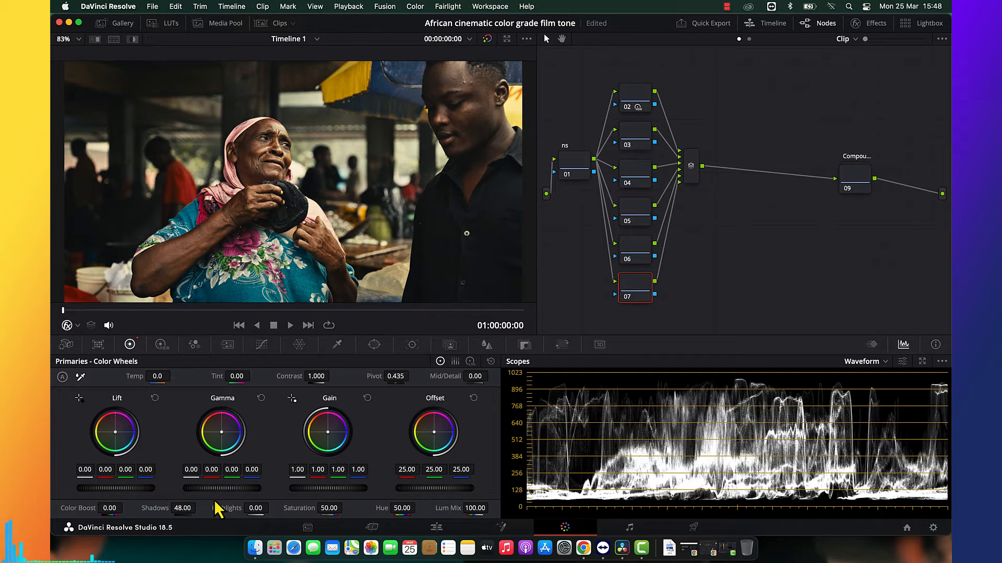
left_click_drag(192, 470, 203, 468)
mouse_move(297, 470)
left_mouse_down()
mouse_move(271, 472)
mouse_move(312, 468)
mouse_move(298, 475)
left_mouse_up()
On node 07's HDR wheels, set the Shadow exposure to 0.30 and the Light exposure to -0.32.
left_click(160, 344)
left_click_drag(211, 468, 227, 468)
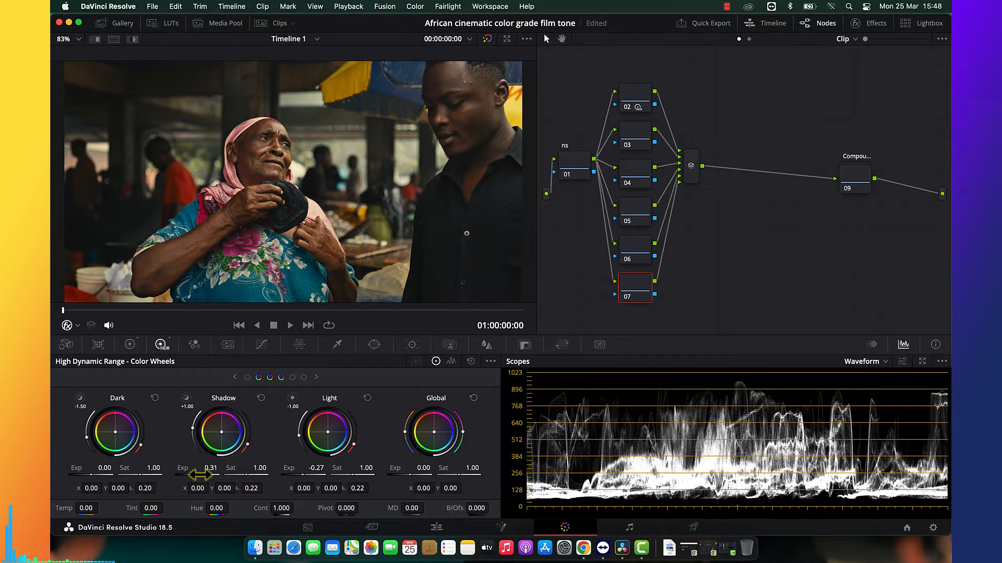
left_click_drag(291, 472, 287, 472)
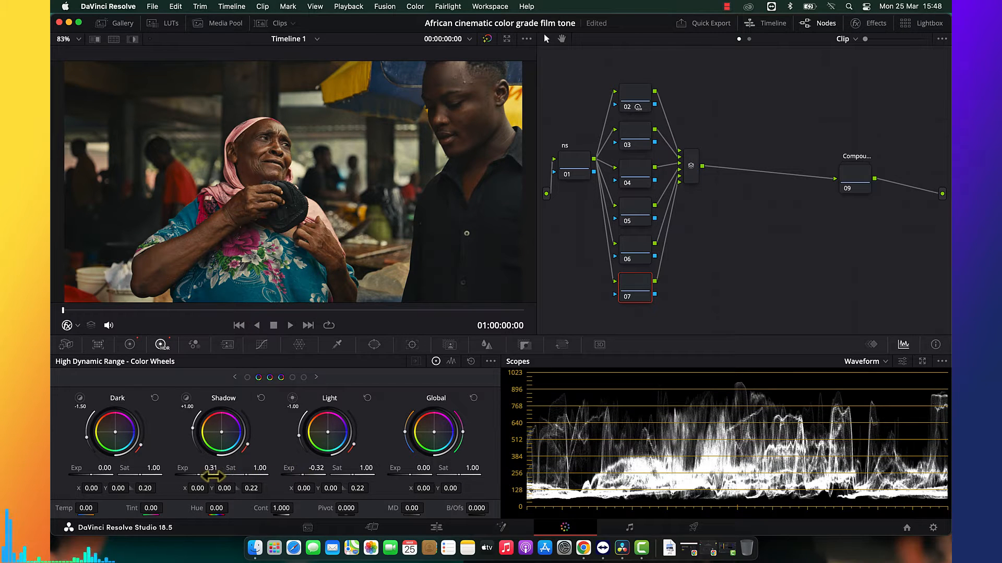
Compare the full-screen image with node 07 disabled and enabled.
key("super+f")
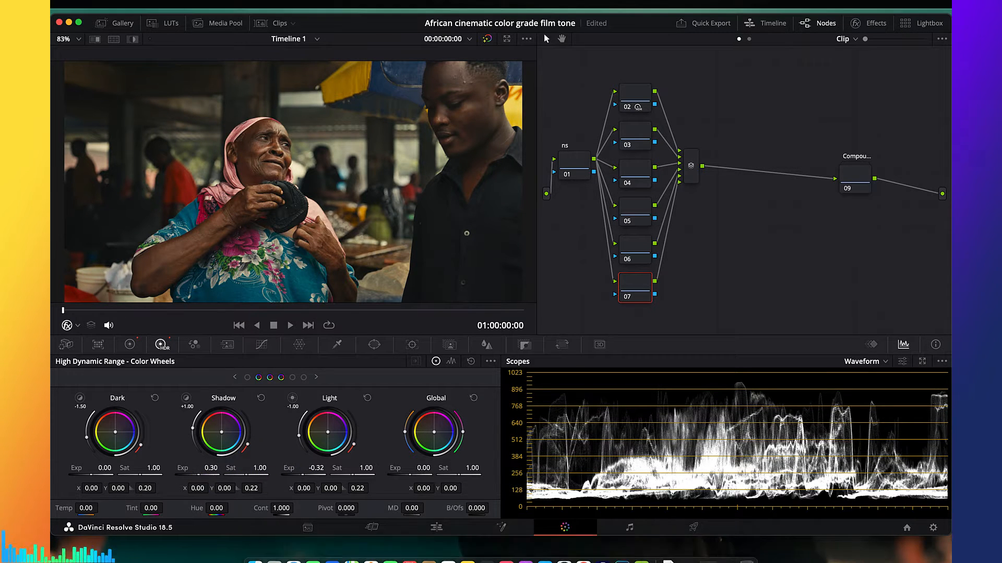
key("super+d")
key("super+d")
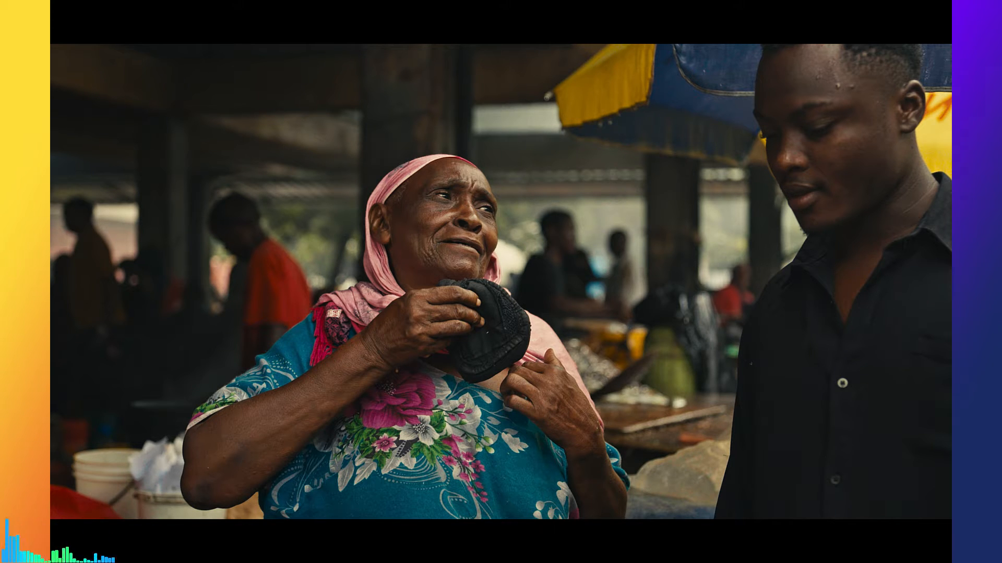
key("super+f")
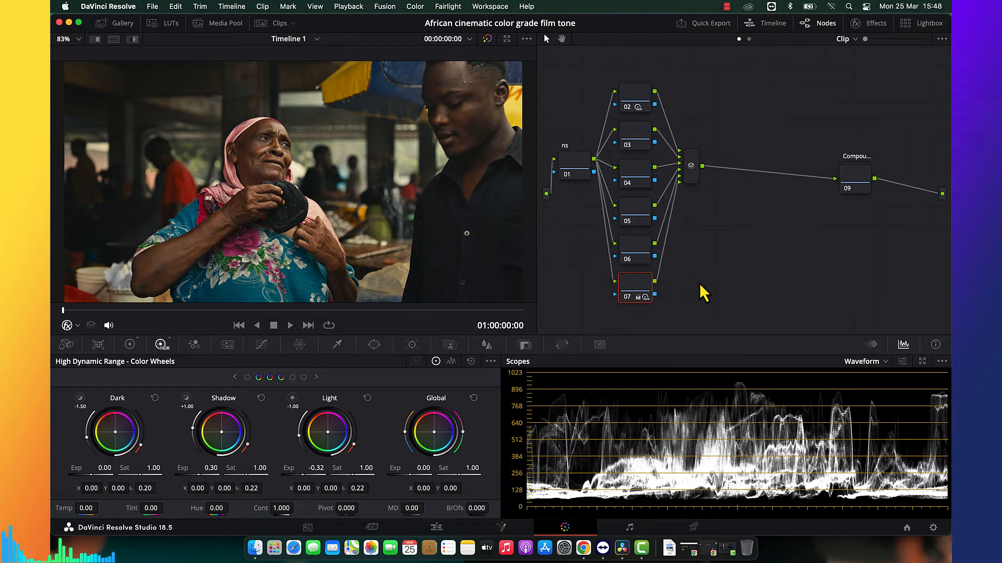
Add serial node 09 after the layer mixer and three layer nodes alongside it.
left_click(694, 176)
key("alt+s")
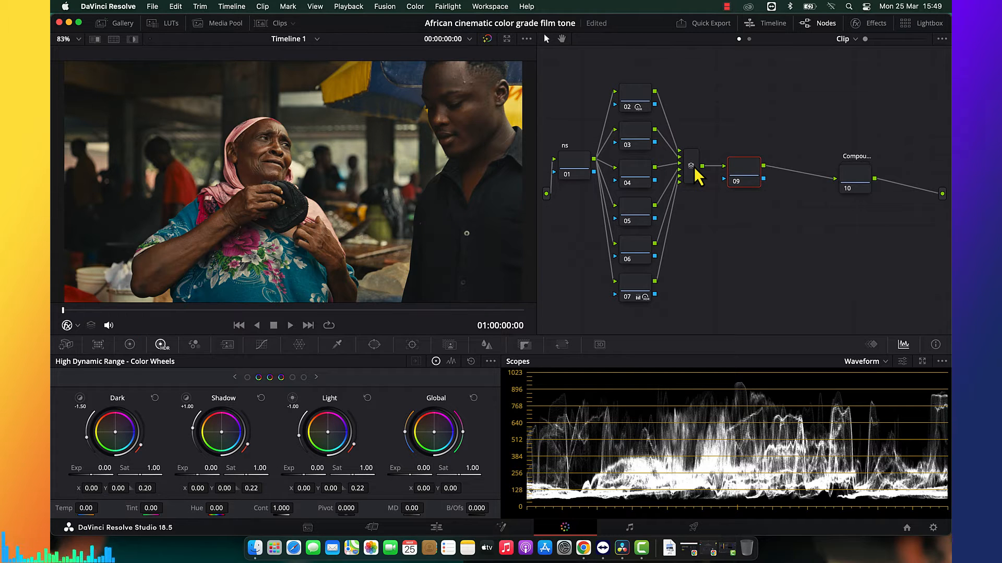
key("alt+l")
key("alt+l")
key("alt+l")
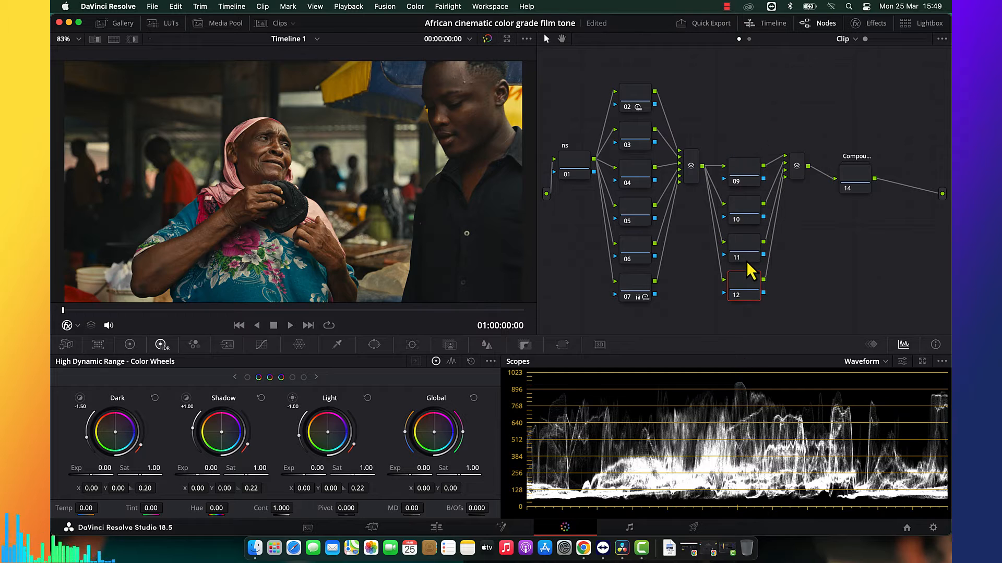
Rearrange the four layered nodes 09 to 12 higher in the node graph, centring the column beside its layer mixer.
left_click_drag(750, 140, 749, 366)
left_click_drag(754, 126, 729, 292)
left_click_drag(750, 159, 747, 141)
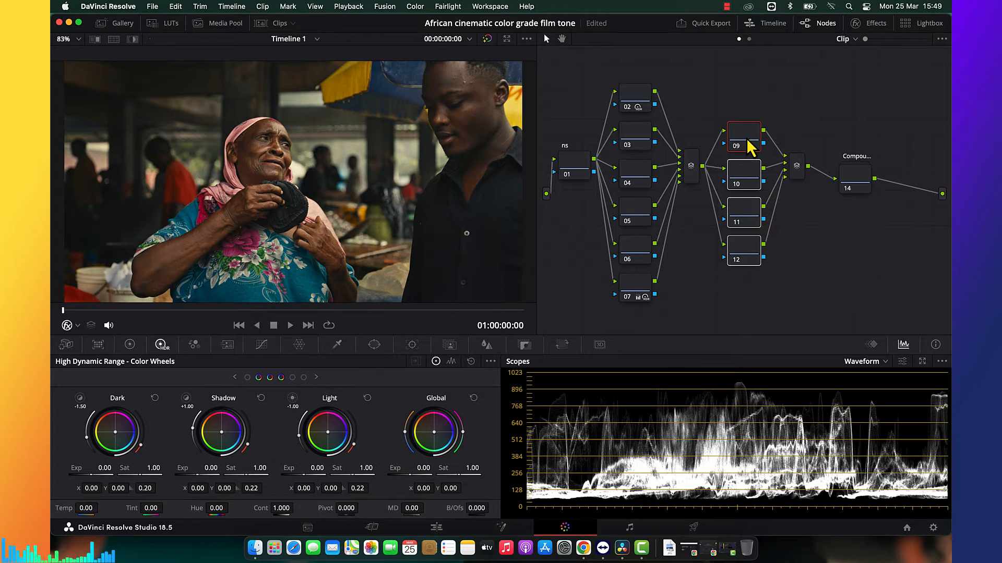
Find the Contrast Pop effect by searching for "pop" and apply it to node 03.
left_click(630, 144)
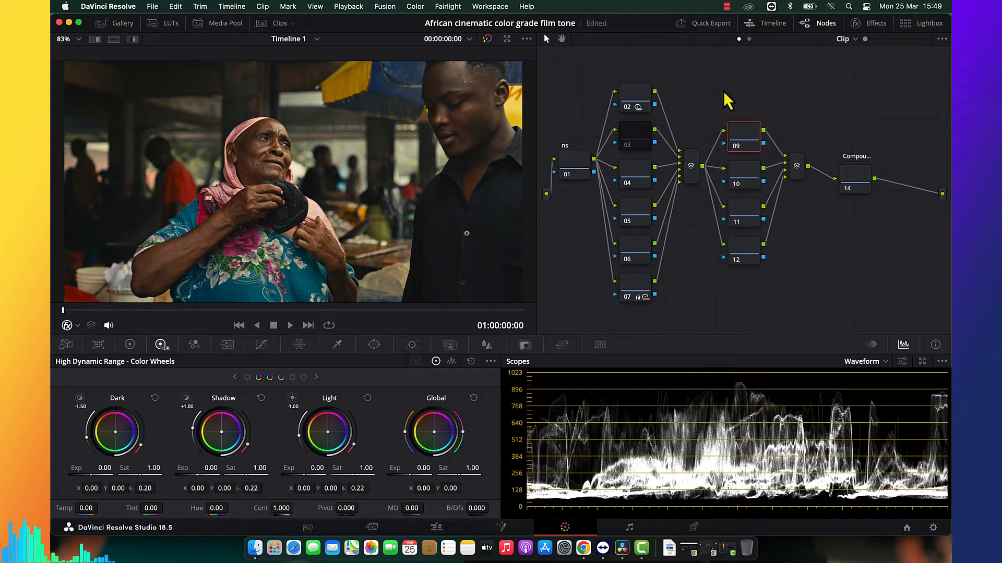
left_click(636, 139)
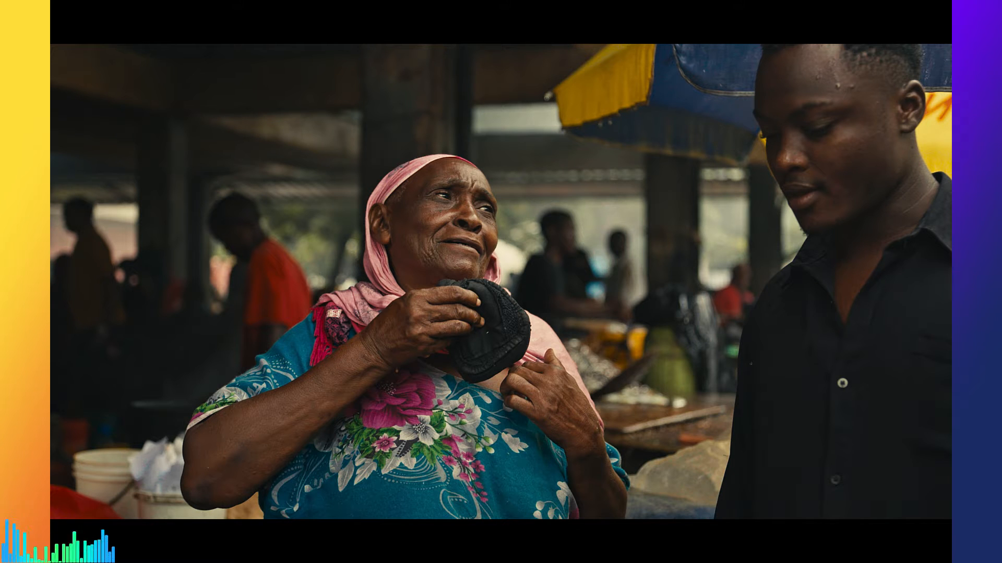
key("Escape")
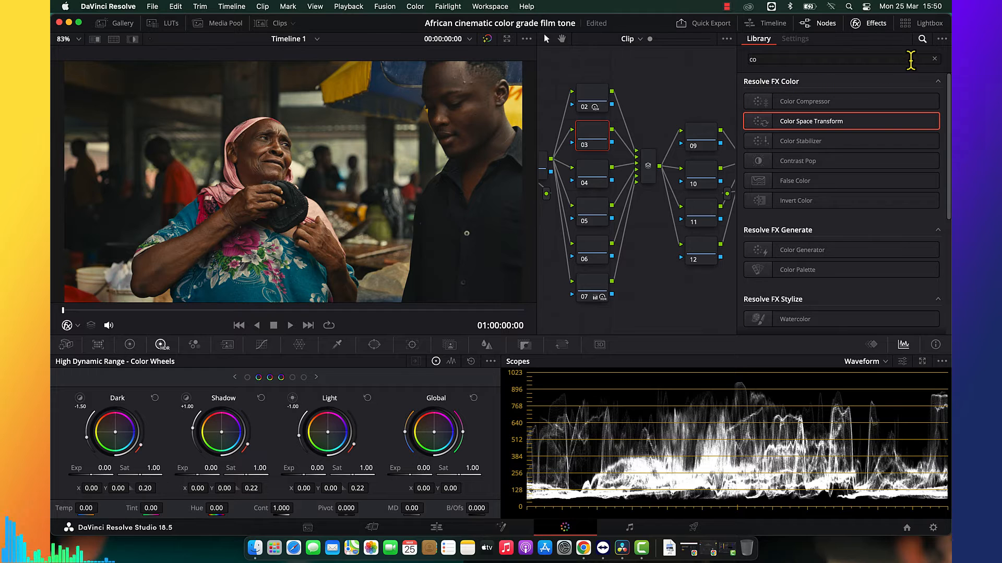
left_click(934, 58)
type("pop")
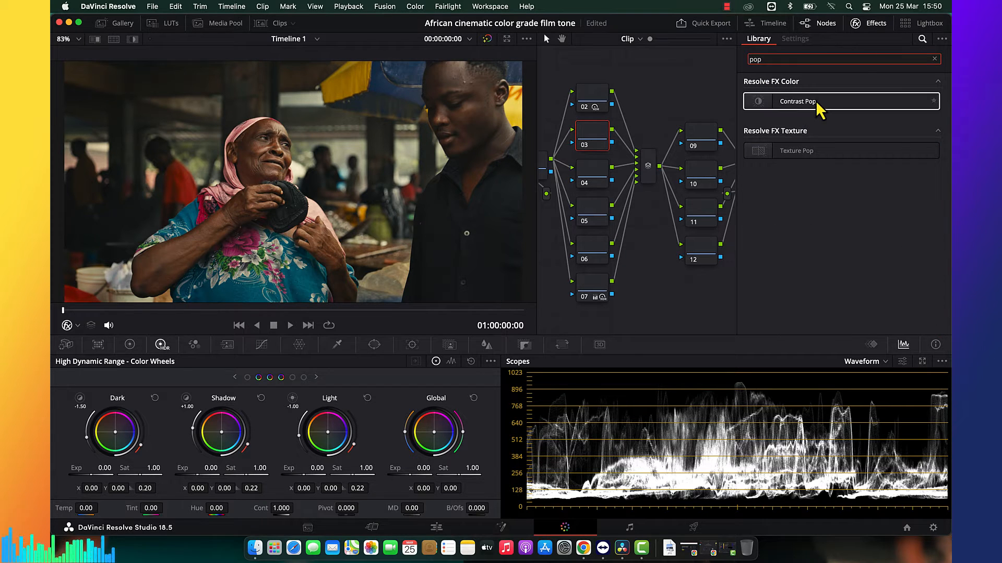
left_click_drag(814, 104, 592, 151)
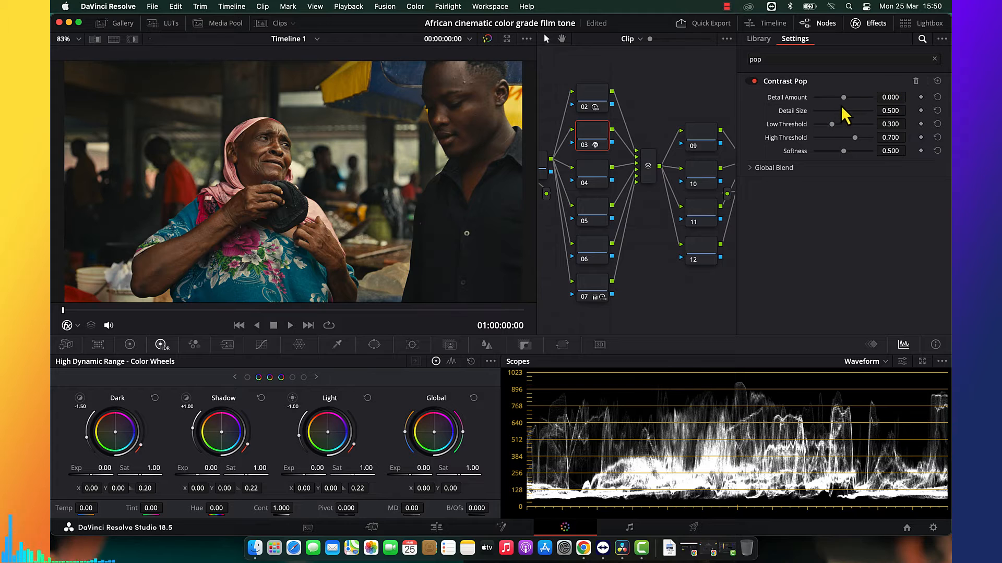
Set node 03's Contrast Pop to Detail Amount 0.101, Detail Size 0.624, Low Threshold 0.605, High Threshold 0.633 and Softness 0.394.
mouse_move(845, 100)
left_mouse_down()
mouse_move(856, 102)
mouse_move(834, 113)
mouse_move(855, 114)
mouse_move(829, 111)
mouse_move(850, 112)
left_mouse_up()
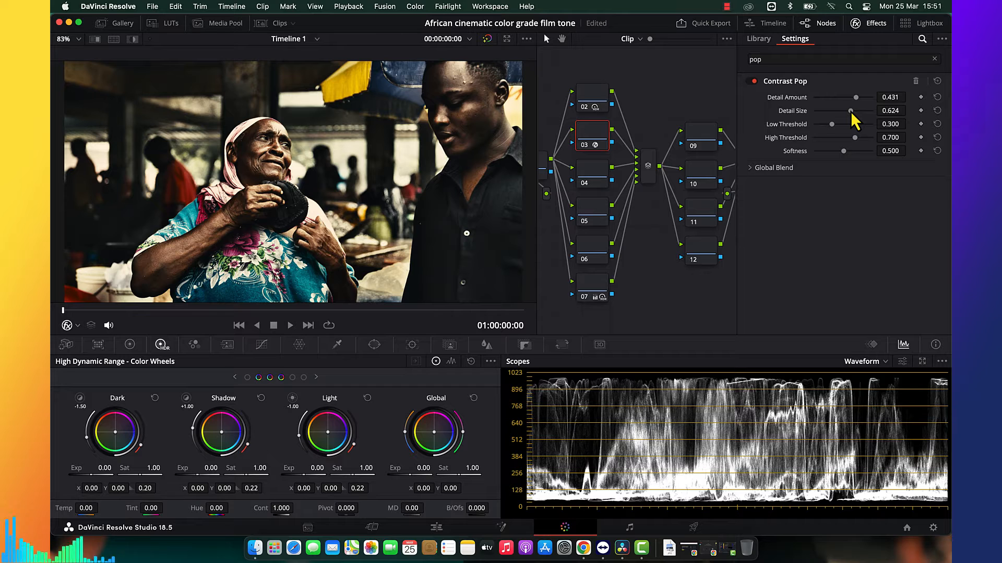
key("super+s")
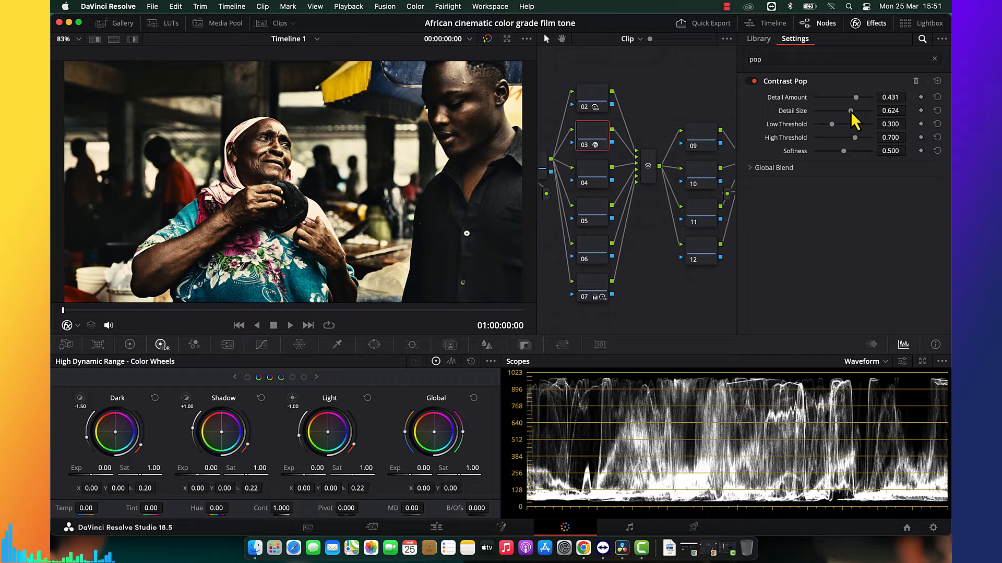
left_click_drag(832, 124, 849, 137)
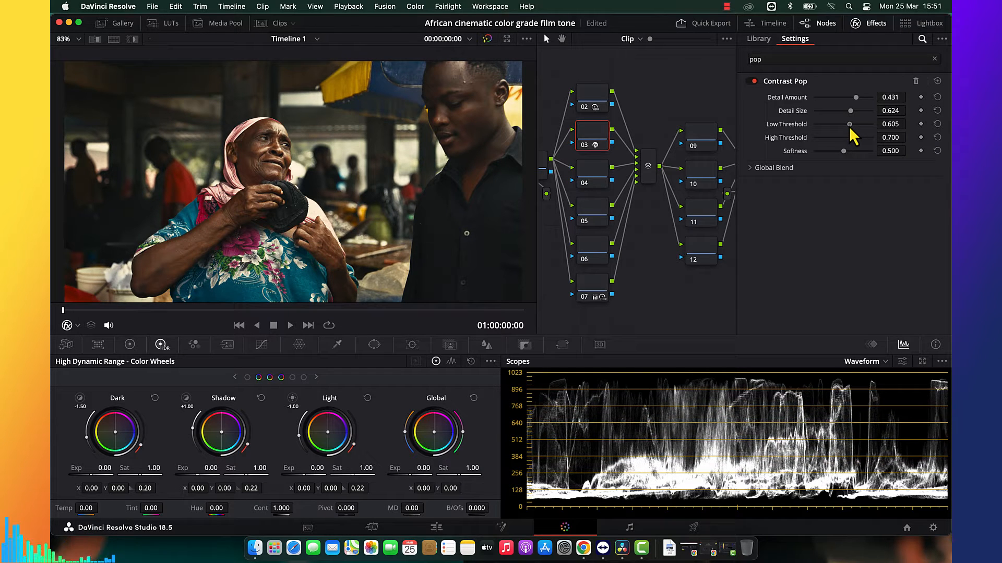
left_click(851, 137)
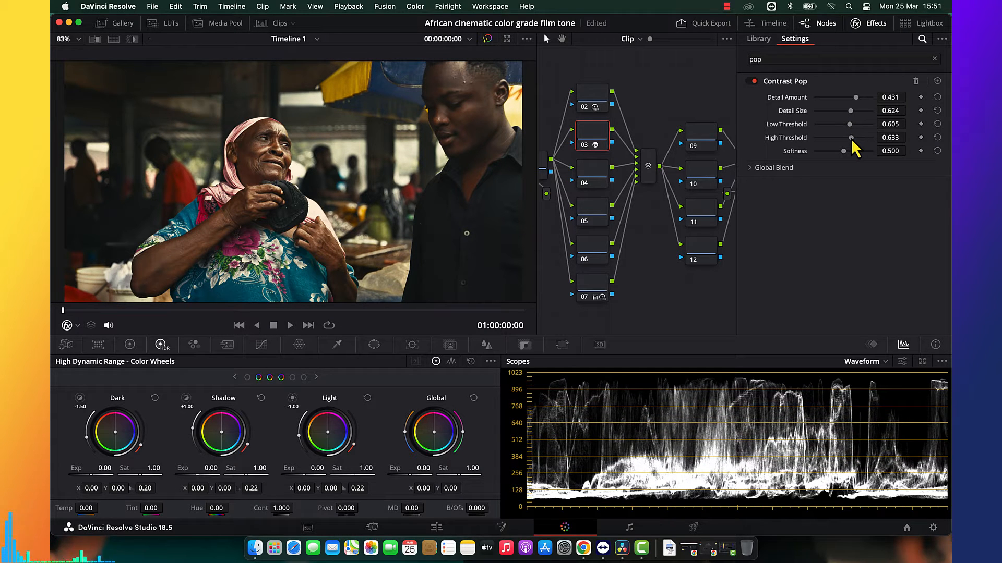
left_click_drag(836, 151, 837, 151)
left_click(851, 98)
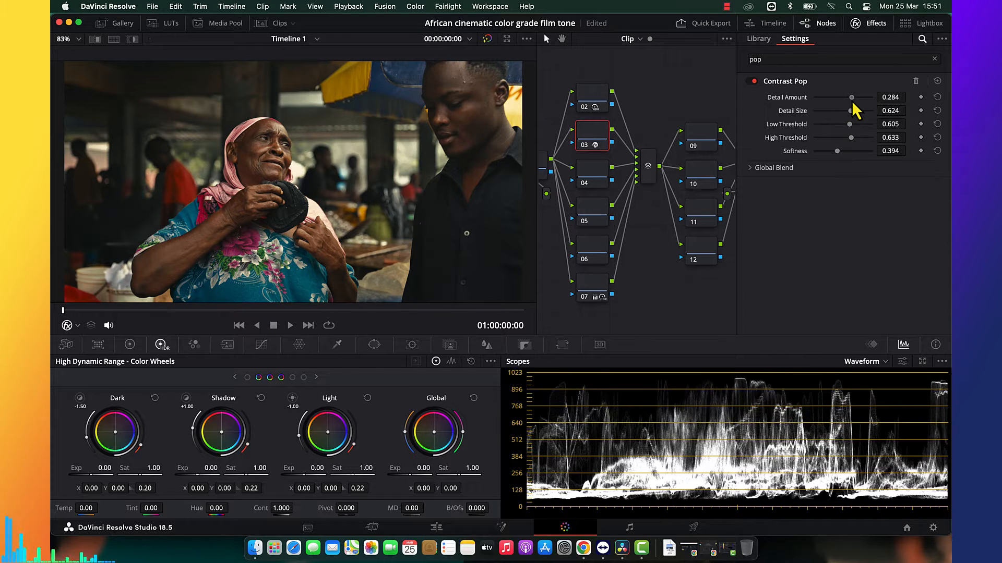
left_click_drag(851, 101, 846, 102)
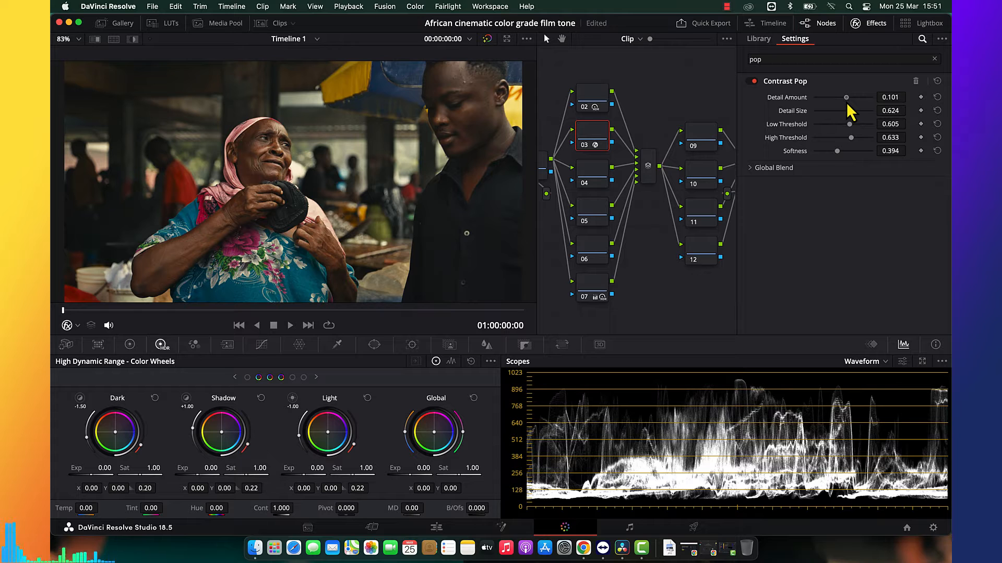
Check the image full screen and compare it with node 03 disabled and enabled.
key("super+f")
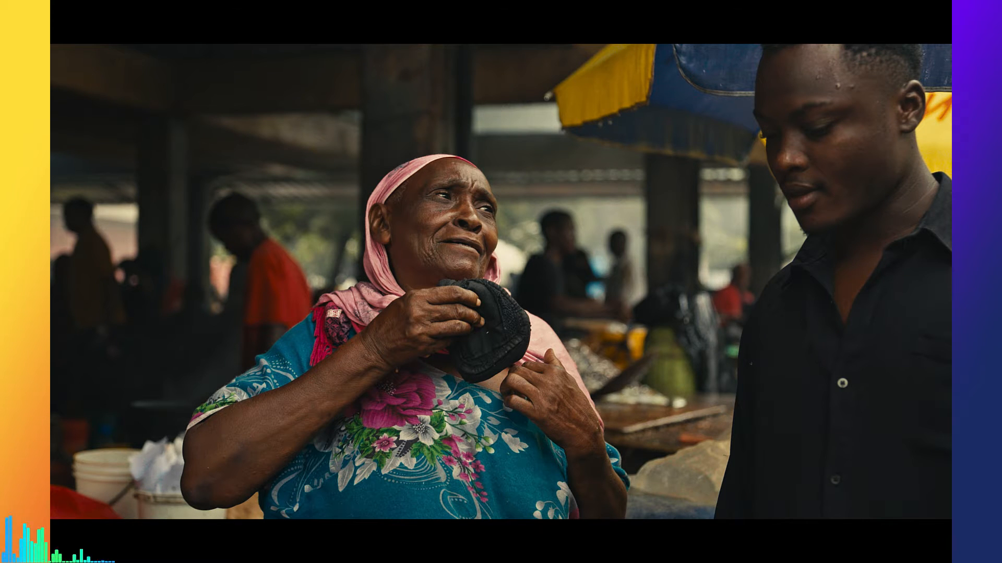
key("super+f")
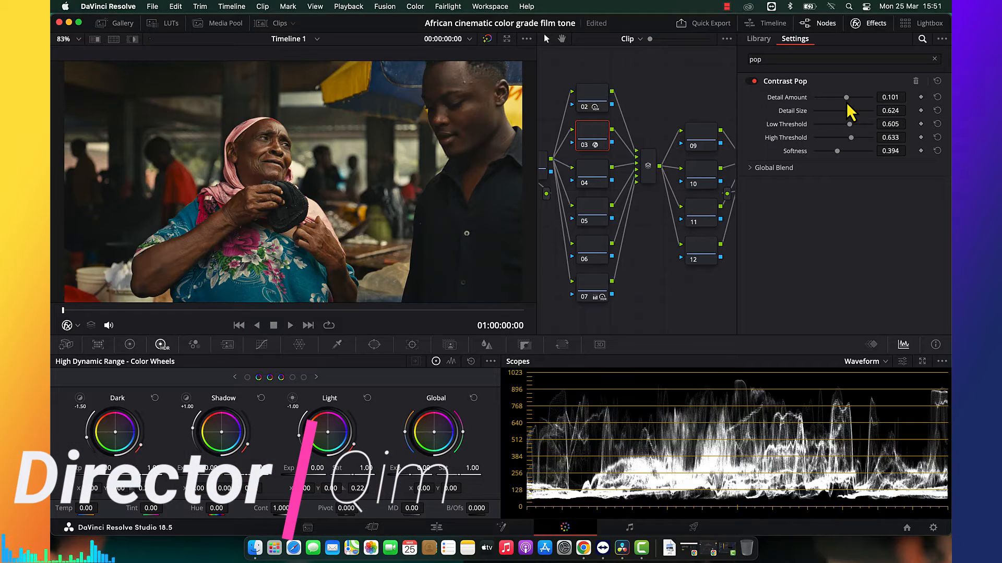
key("super+d")
key("super+d")
key("super+d")
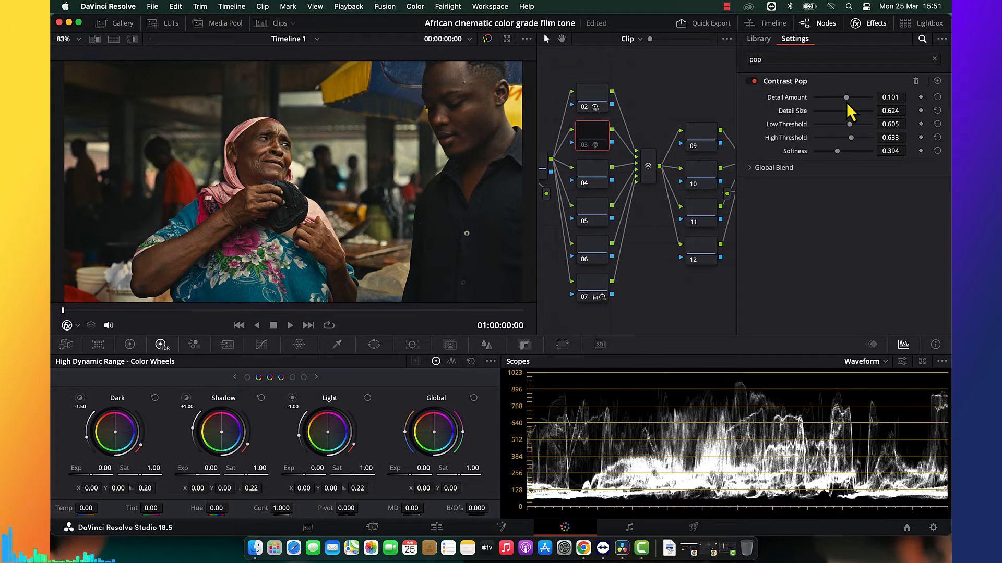
key("super+d")
Refine node 03's Contrast Pop to Detail Amount 0.119 and Detail Size 0.422, and check the image full screen.
left_click_drag(848, 101, 839, 115)
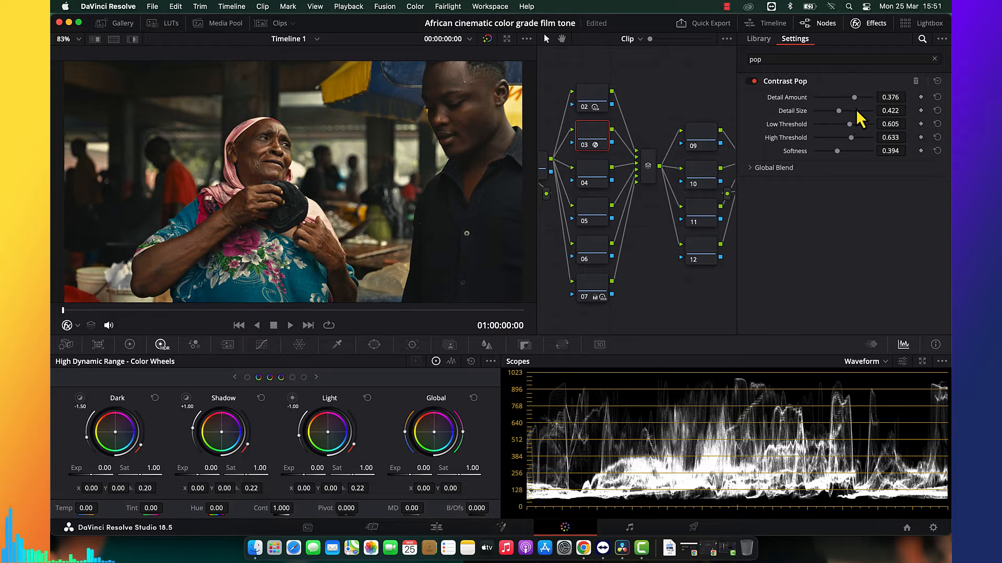
left_click_drag(852, 98, 846, 98)
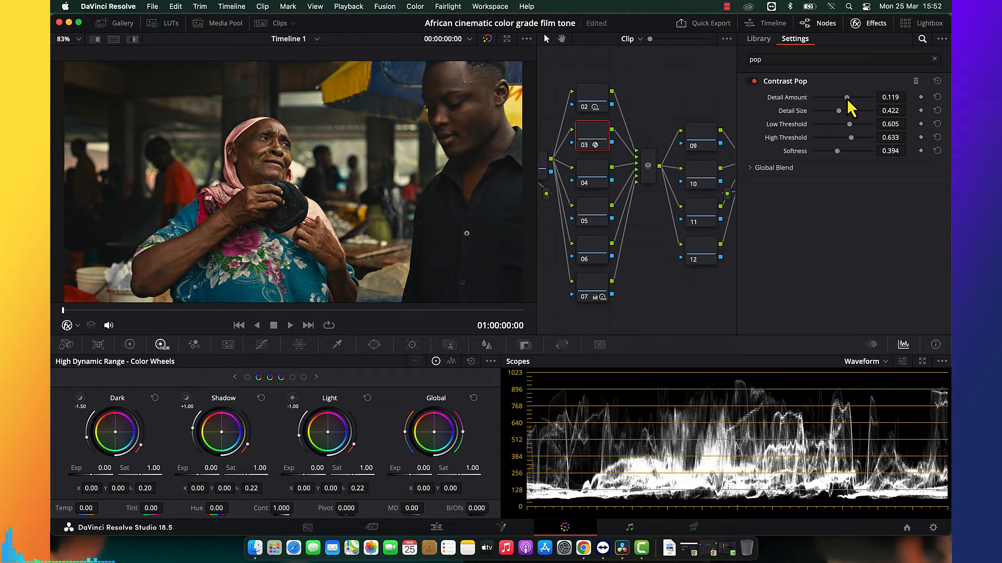
key("super+f")
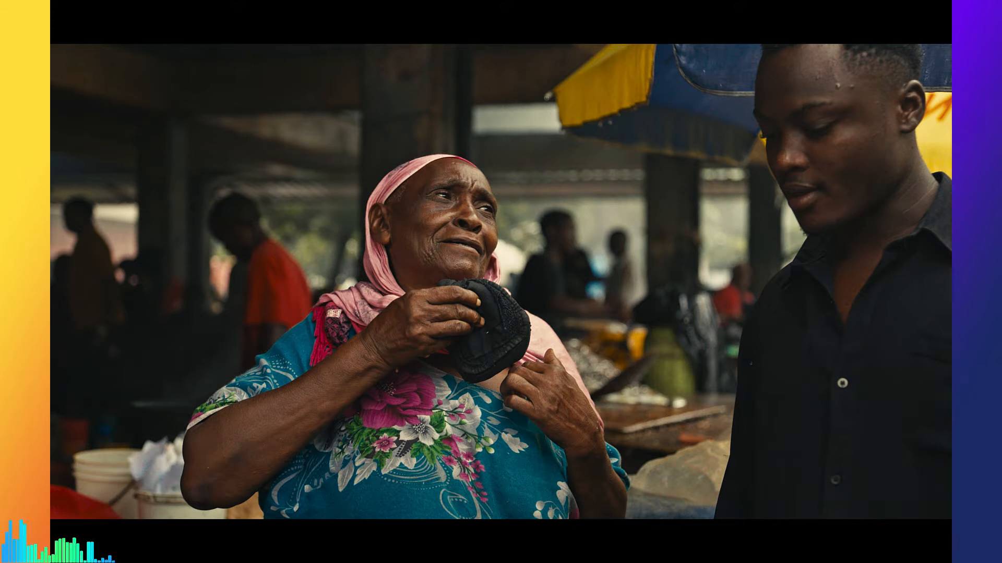
key("super+f")
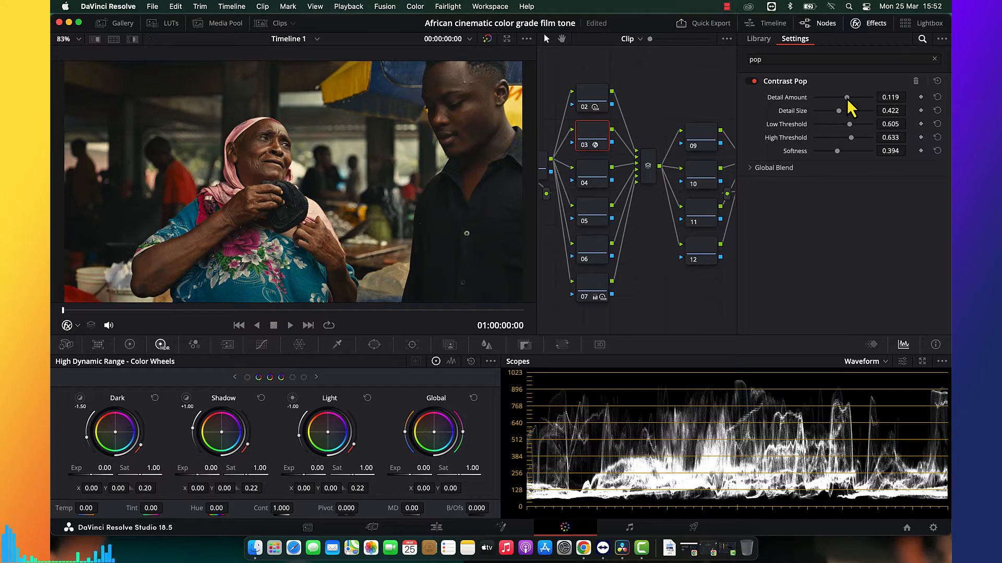
left_click(878, 26)
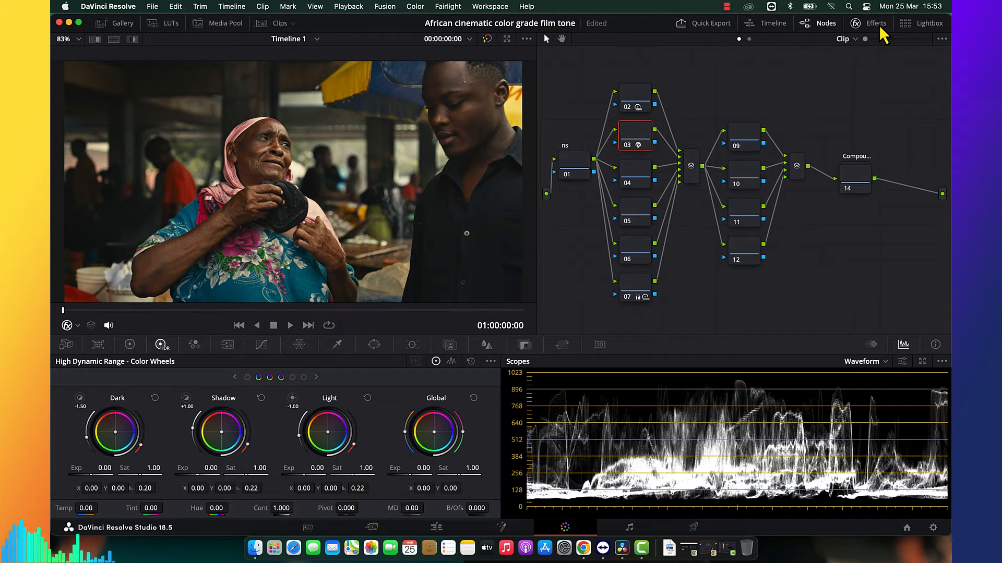
Try a key output gain of 0.500 on node 10 and reset that node.
left_click(751, 175)
left_click(524, 345)
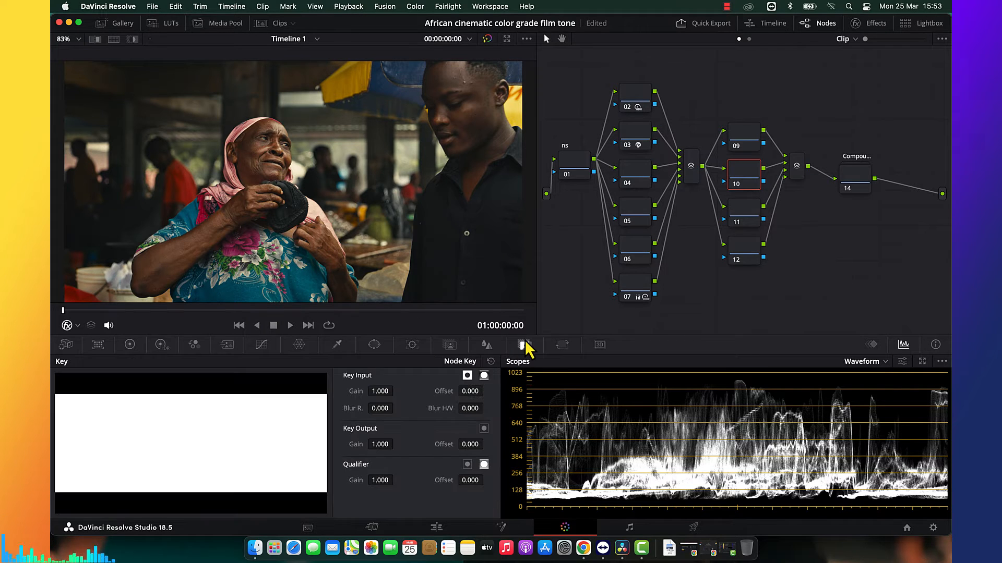
left_click(389, 444)
type("0.")
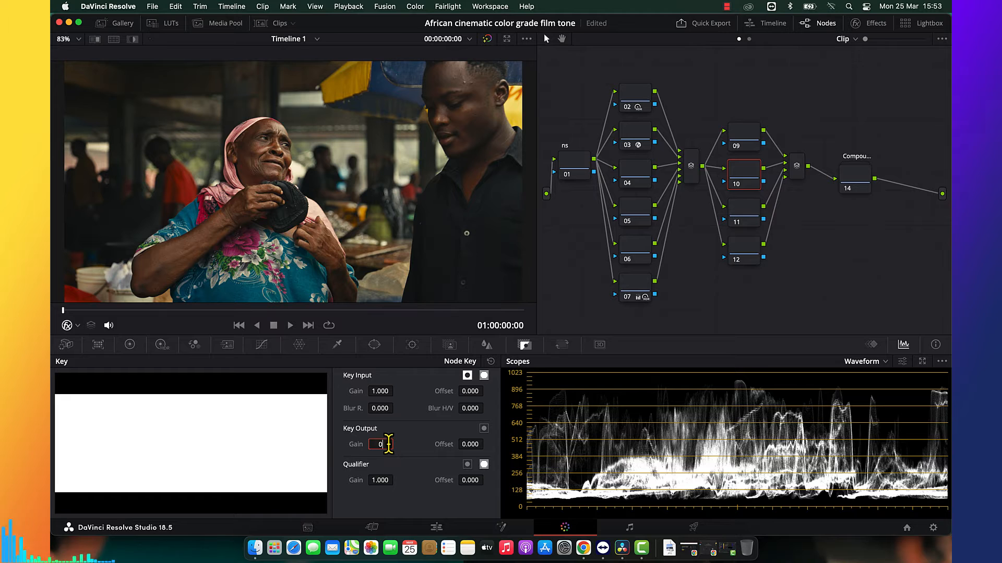
type("5")
key("Return")
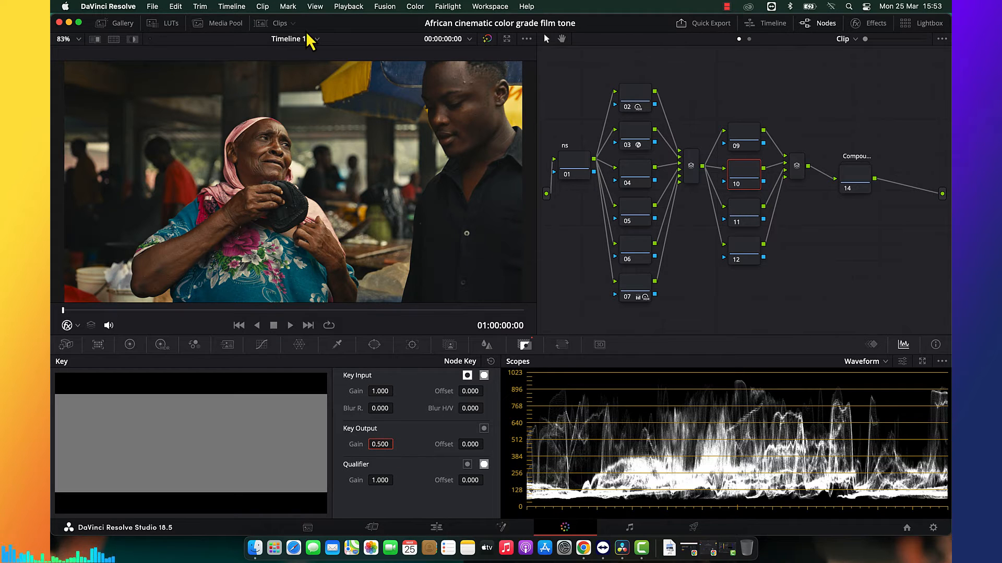
left_click(159, 7)
left_click(167, 87)
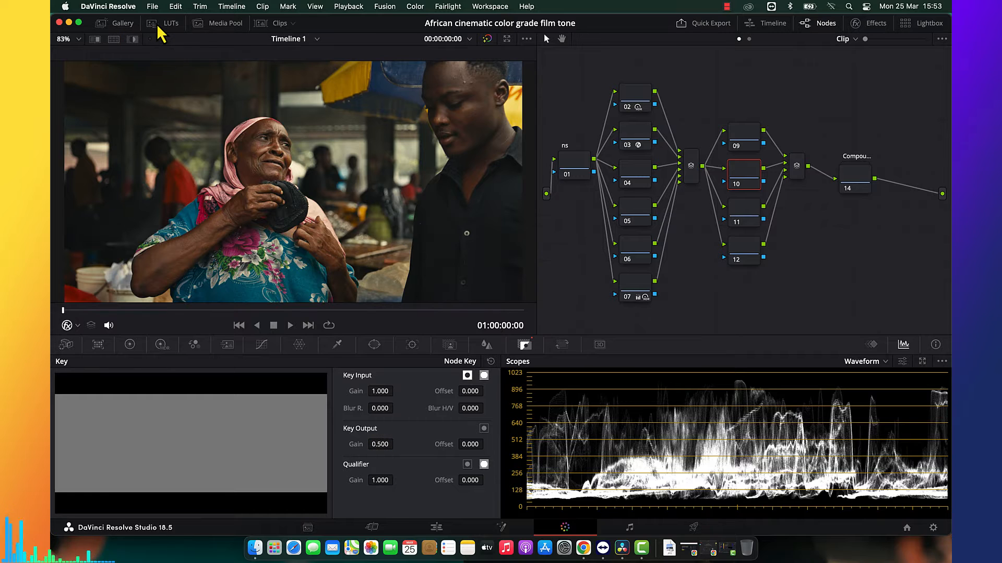
left_click(163, 24)
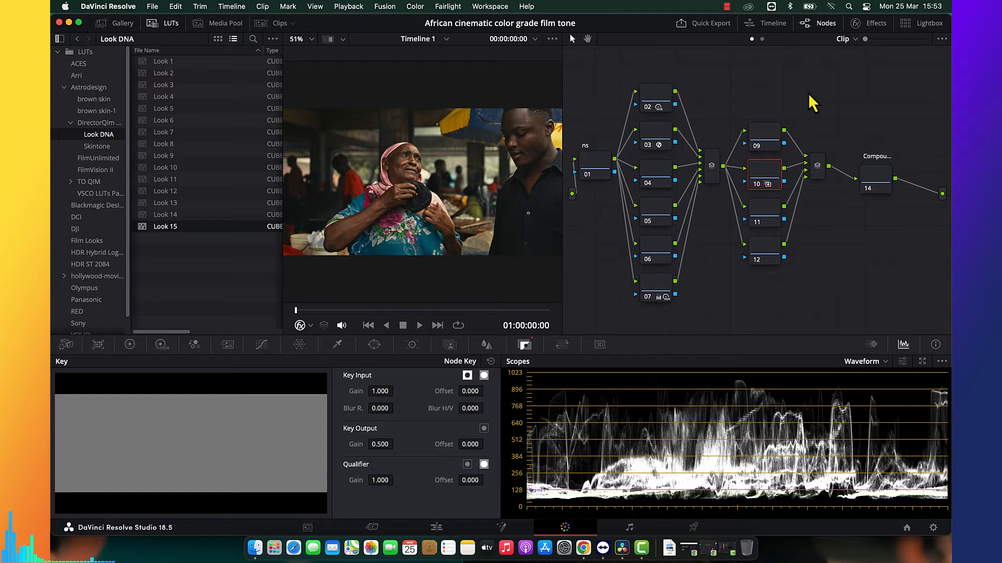
right_click(775, 171)
left_click(798, 178)
Add serial node 14 between the second layer mixer and the compound node, and place it above the mixer.
left_click_drag(873, 182, 917, 178)
key("super+f")
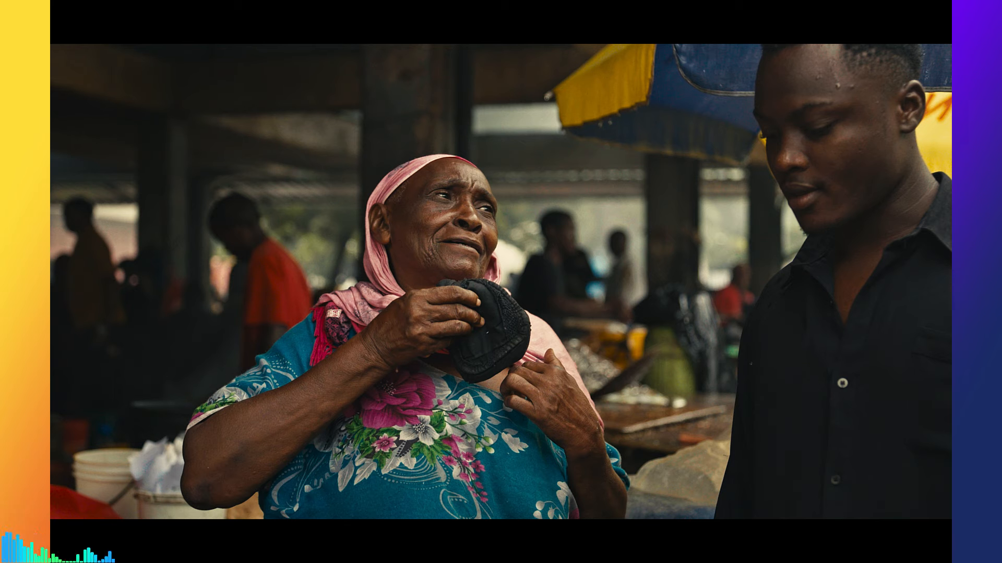
key("super+f")
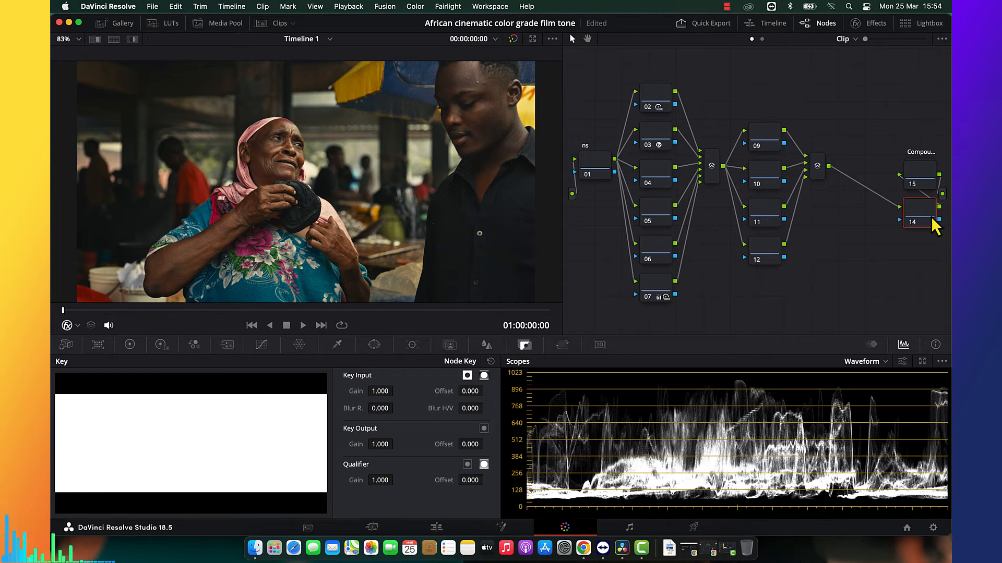
left_click_drag(922, 219, 820, 81)
Set node 14's key output gain to 0.500.
double_click(382, 443)
type("0")
key("Return")
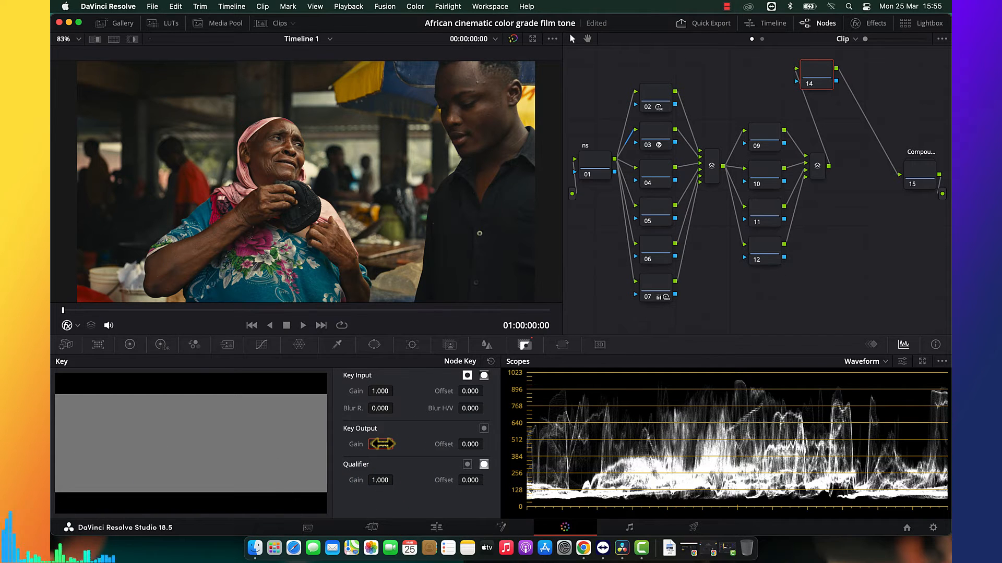
Audition the Look DNA LUTs one after another on node 14, from Look 1 through Look 15.
left_click(165, 24)
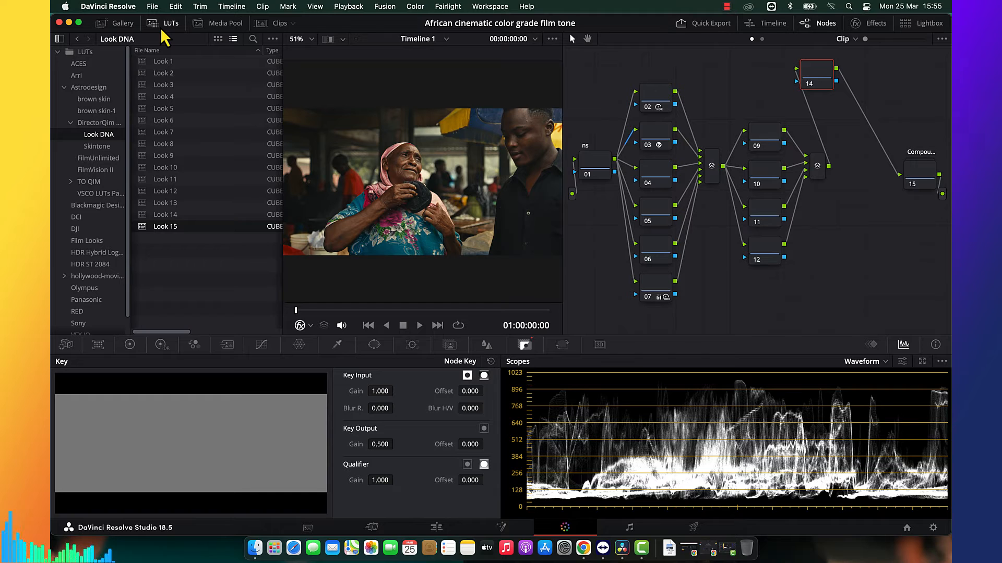
double_click(172, 63)
double_click(170, 74)
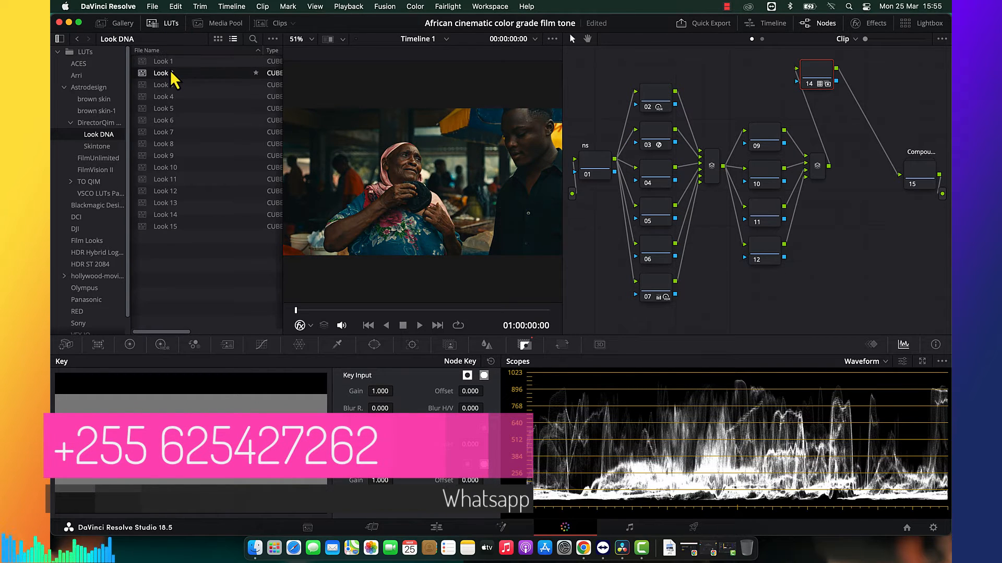
double_click(173, 86)
double_click(174, 97)
double_click(172, 109)
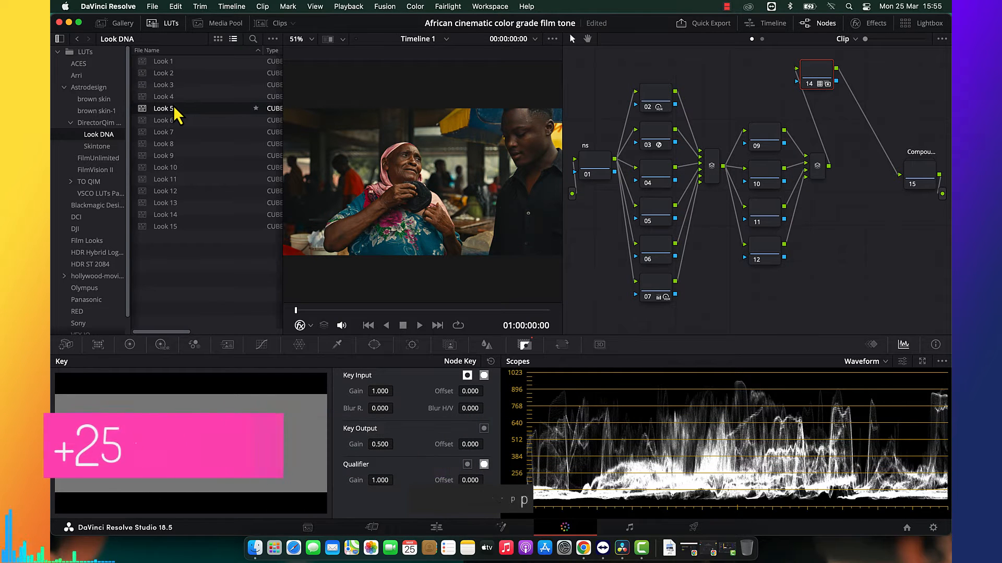
double_click(173, 120)
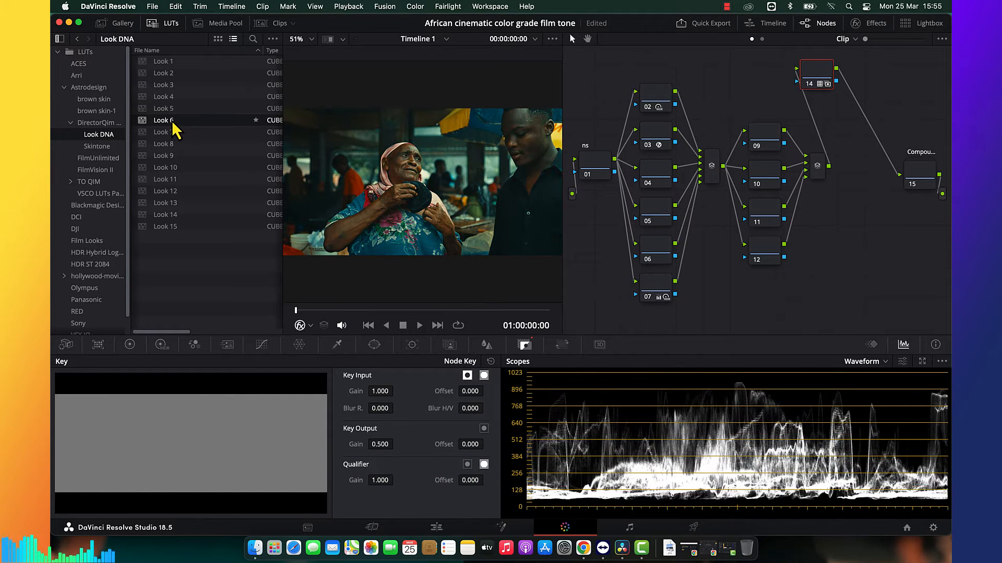
double_click(173, 132)
double_click(173, 144)
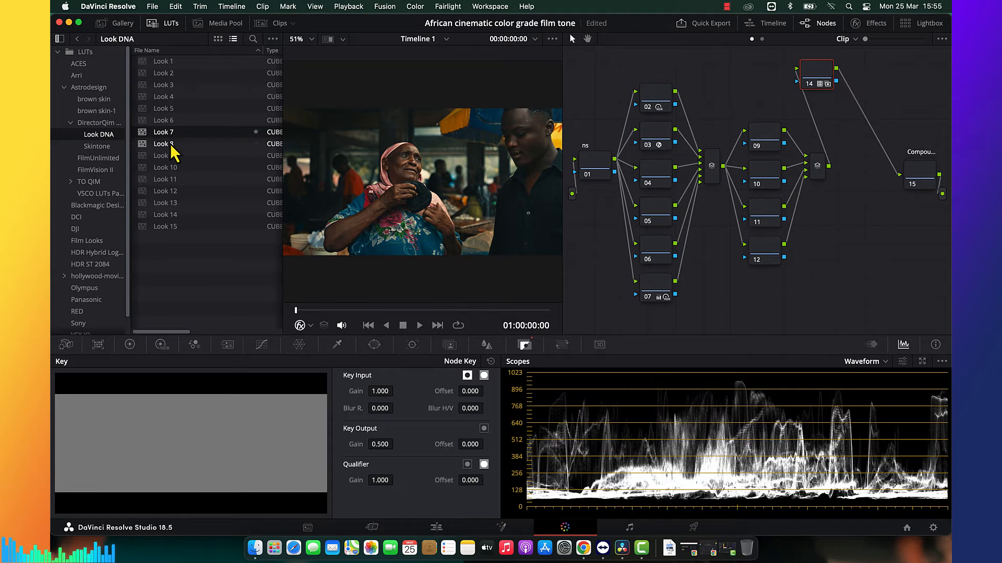
double_click(173, 155)
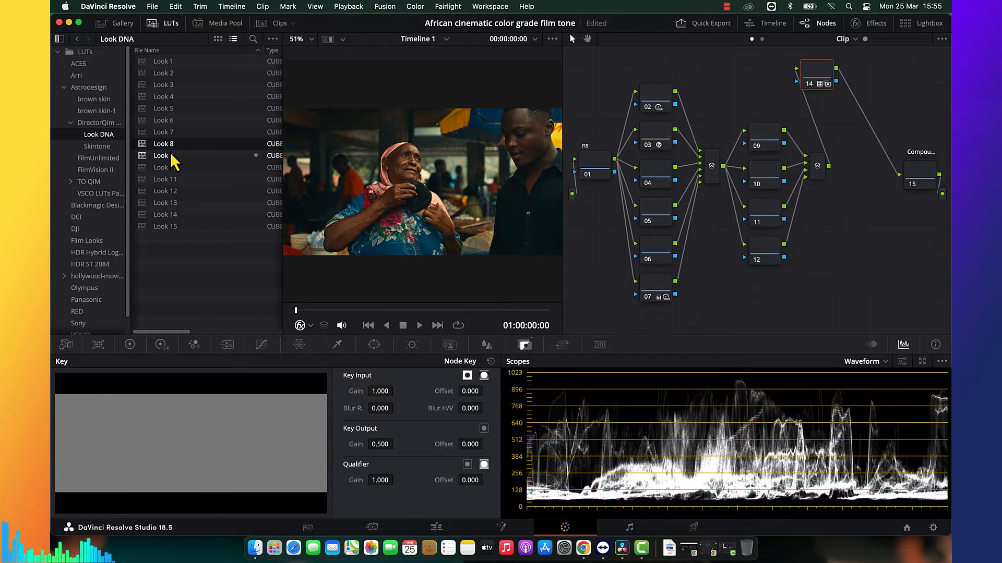
double_click(172, 168)
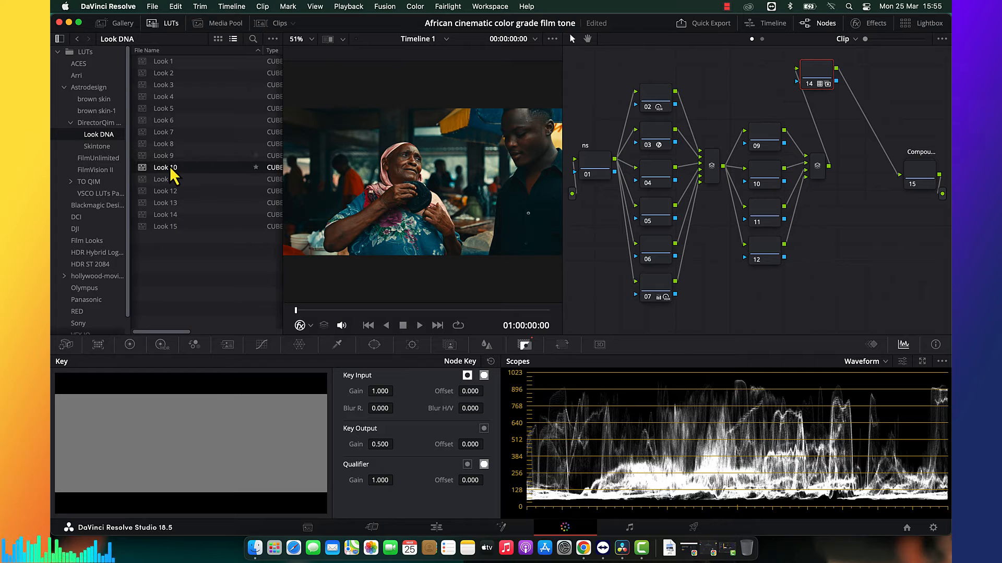
double_click(172, 179)
double_click(169, 192)
double_click(170, 204)
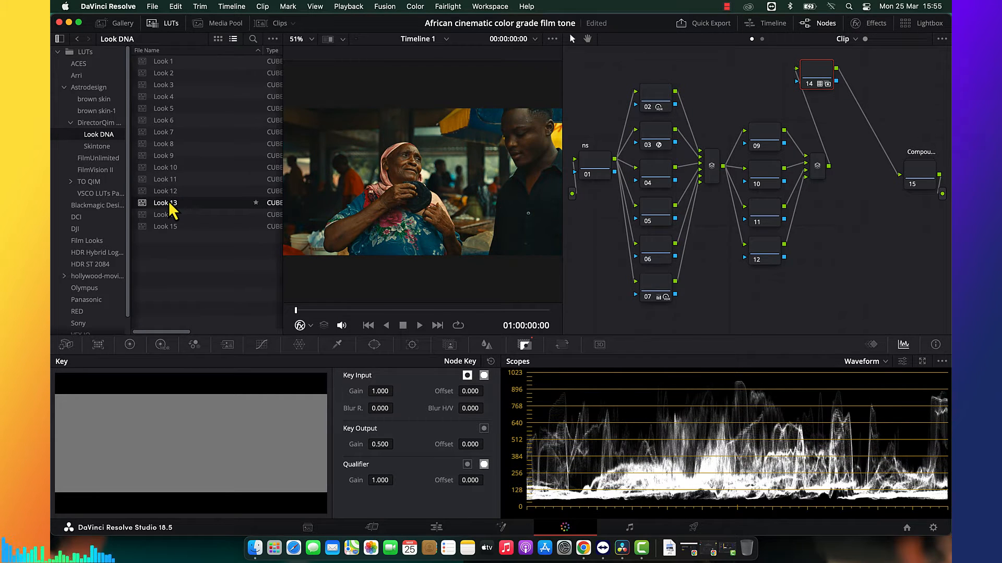
double_click(171, 215)
key("super+f")
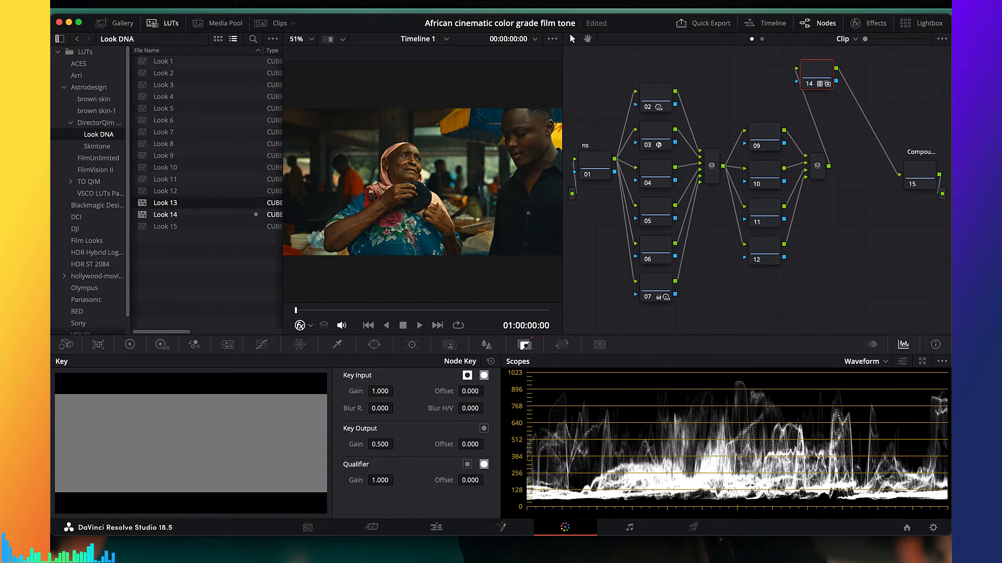
key("super+f")
left_click(171, 215)
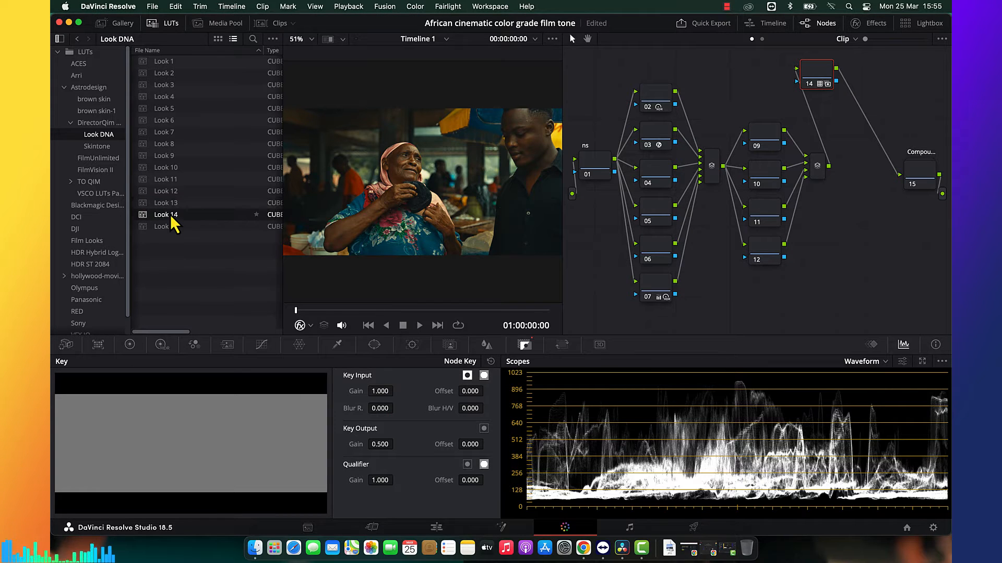
left_click(171, 226)
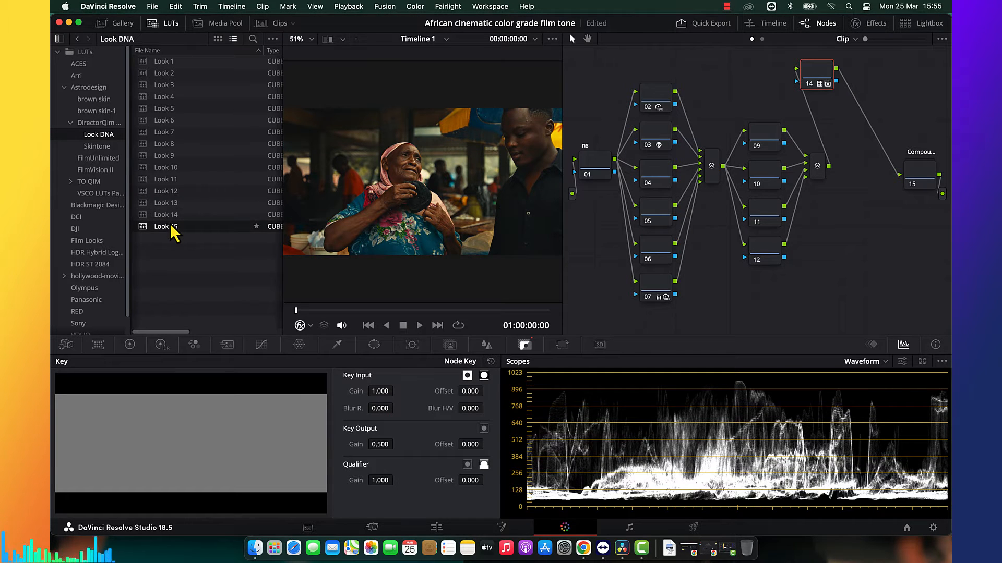
Compare Looks 10 to 12 again, apply Look 13 to node 14 and check the image full screen.
left_click(192, 192)
left_click(193, 179)
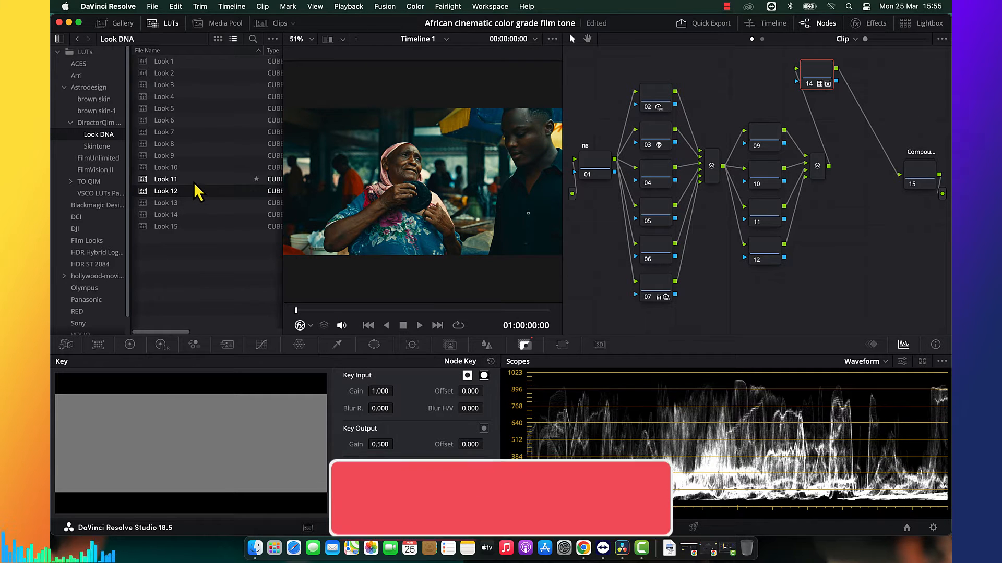
left_click(191, 167)
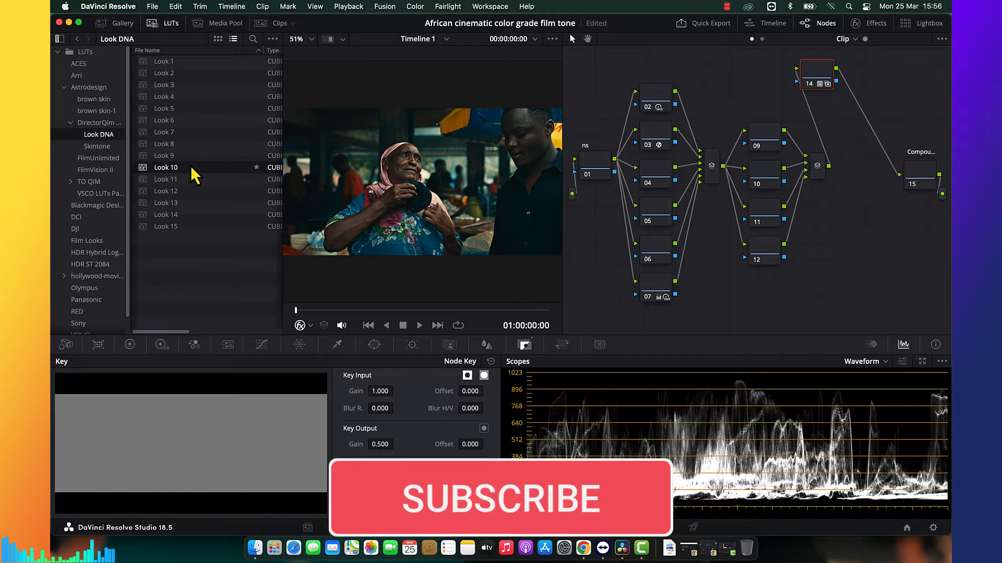
left_click(187, 192)
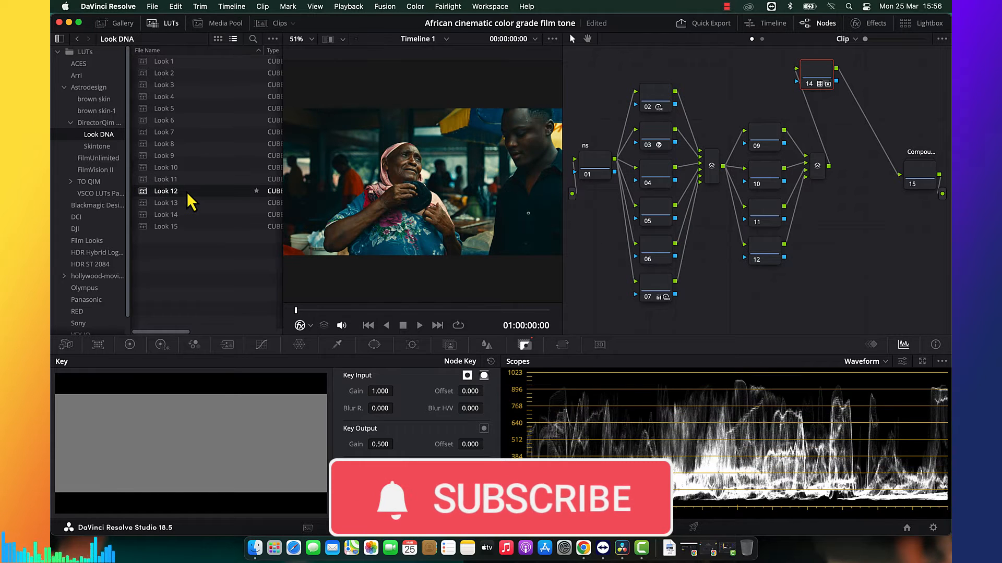
left_click(185, 203)
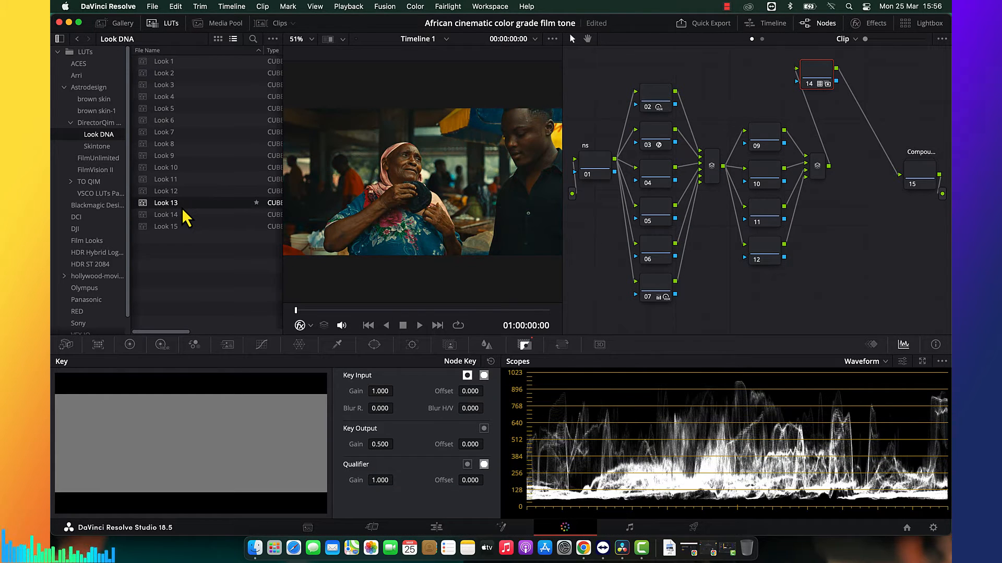
left_click(166, 24)
key("super+f")
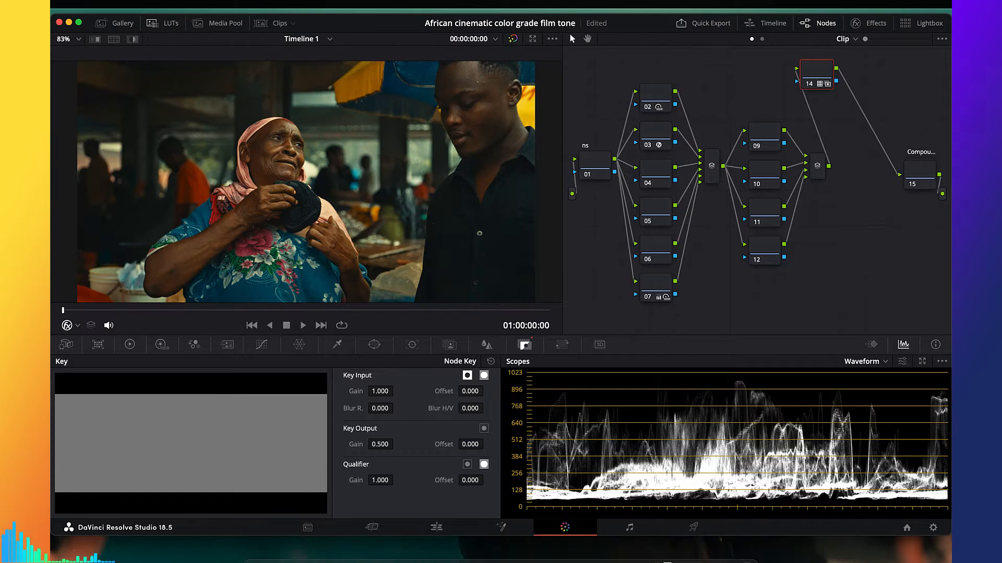
key("super+f")
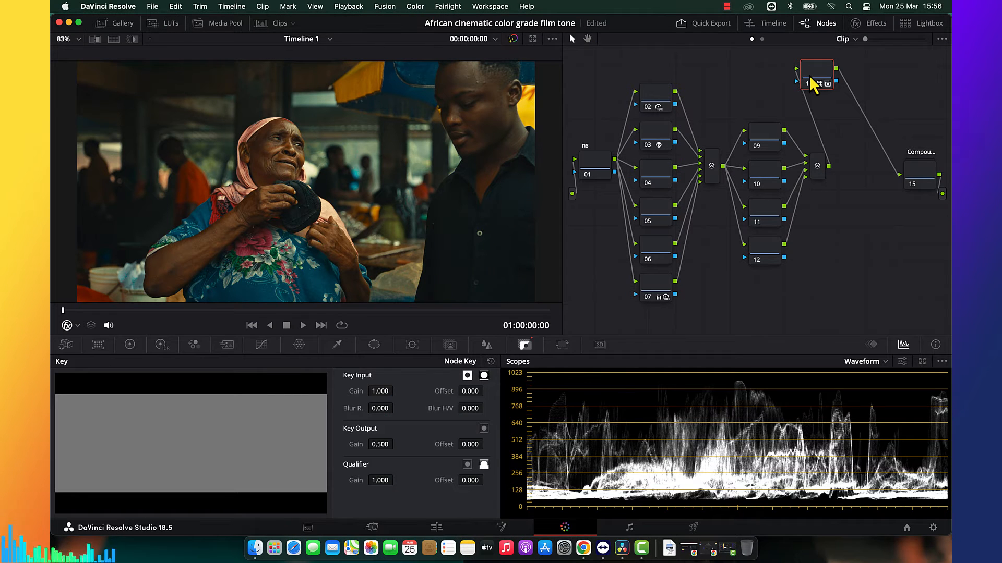
Swap node 14's LUT and key grade onto node 10 and select node 10.
left_click_drag(809, 77, 768, 173)
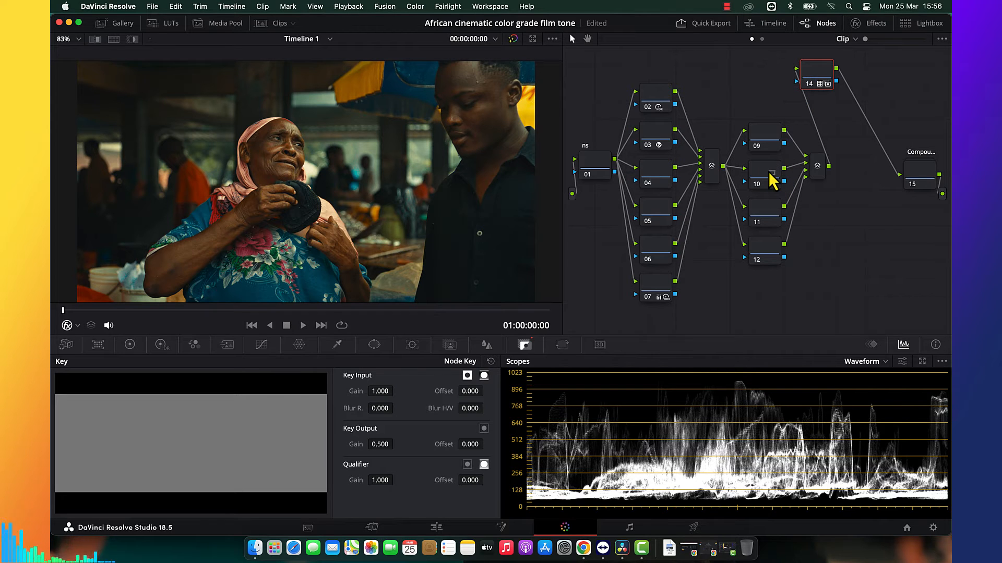
left_click(771, 180)
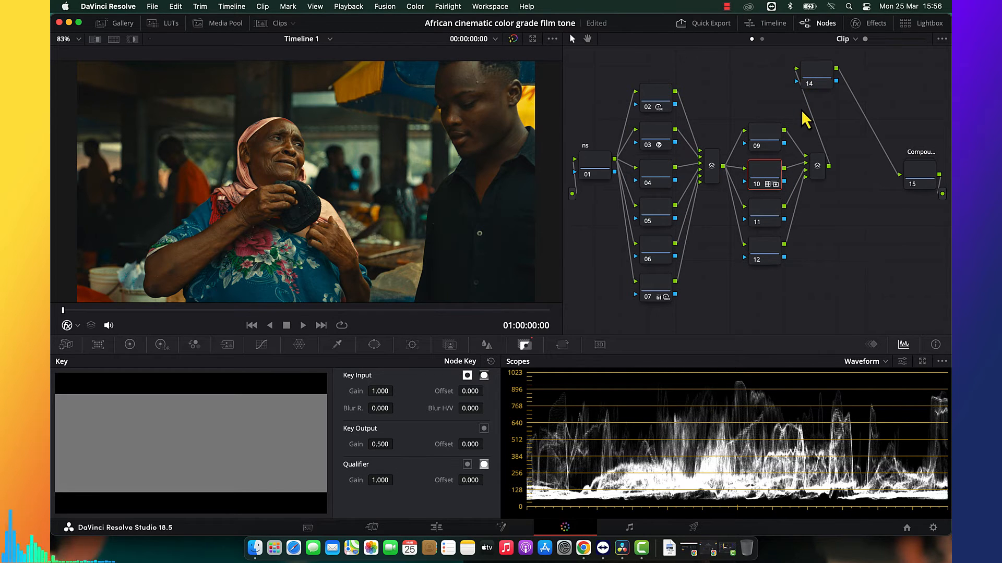
Tint node 11's shadows teal with the Log Wheels, at red -0.09, green 0.02 and blue 0.06.
left_click(769, 225)
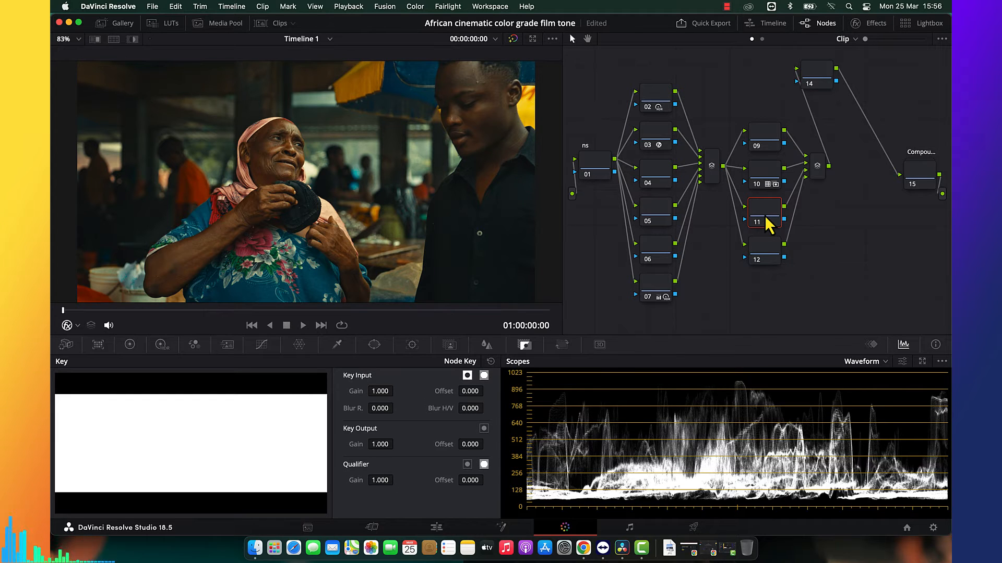
left_click(130, 345)
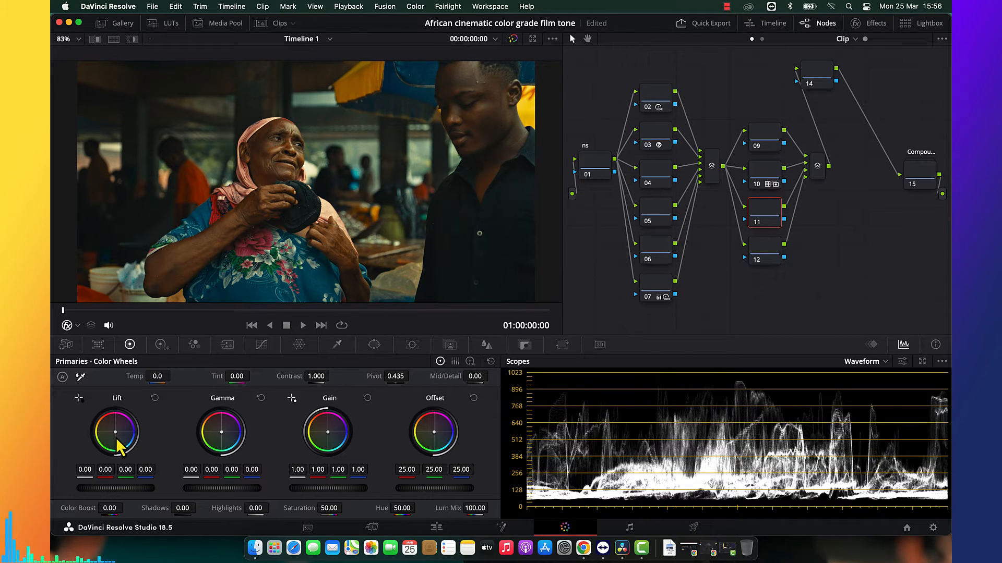
left_click_drag(115, 433, 116, 442)
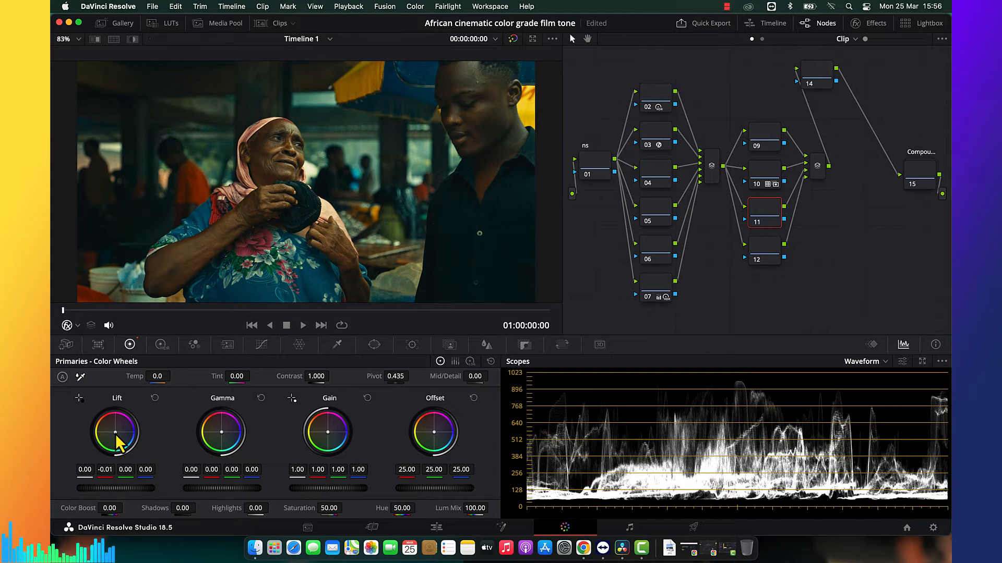
left_click(491, 361)
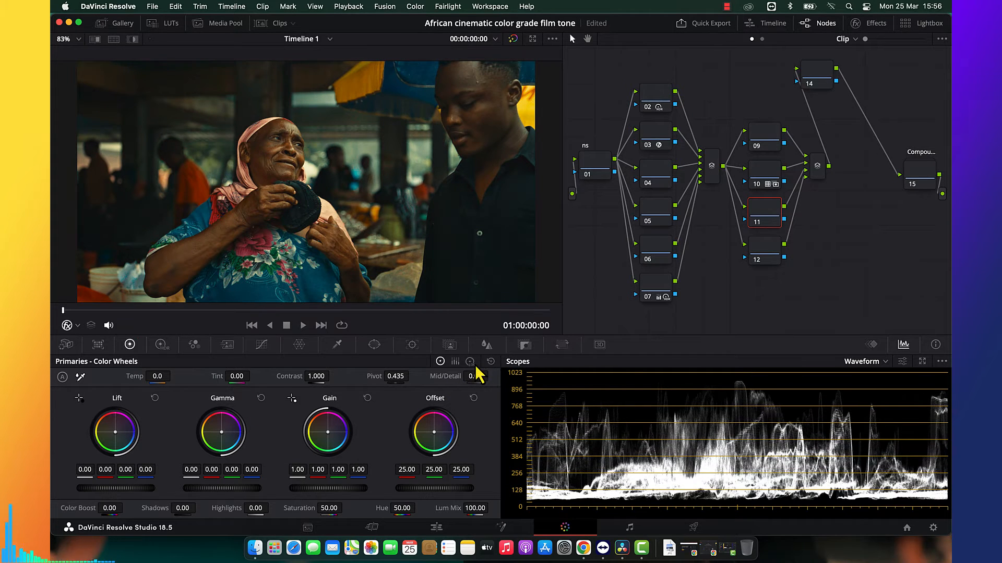
left_click(470, 361)
left_click_drag(115, 436, 117, 435)
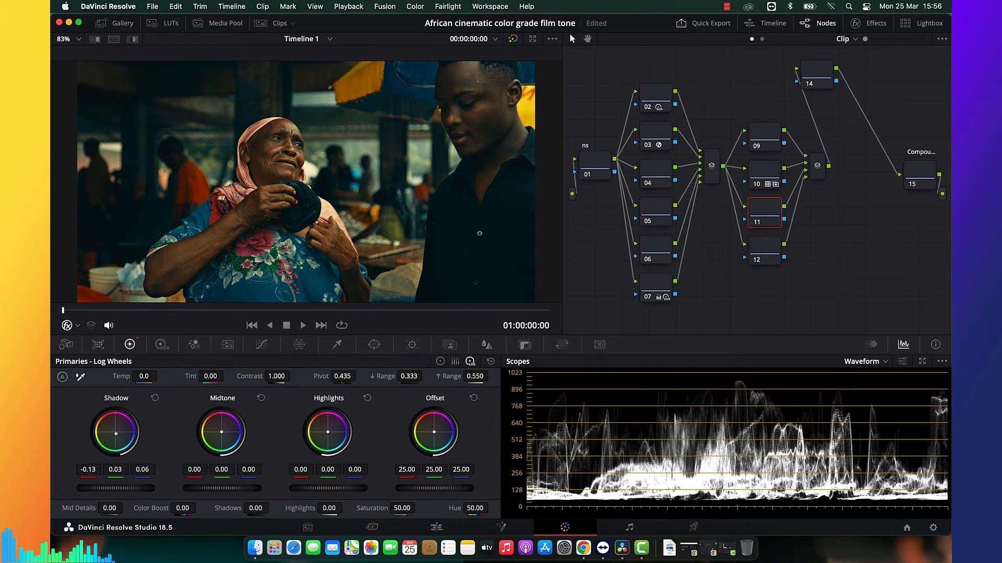
left_click_drag(116, 435, 120, 449)
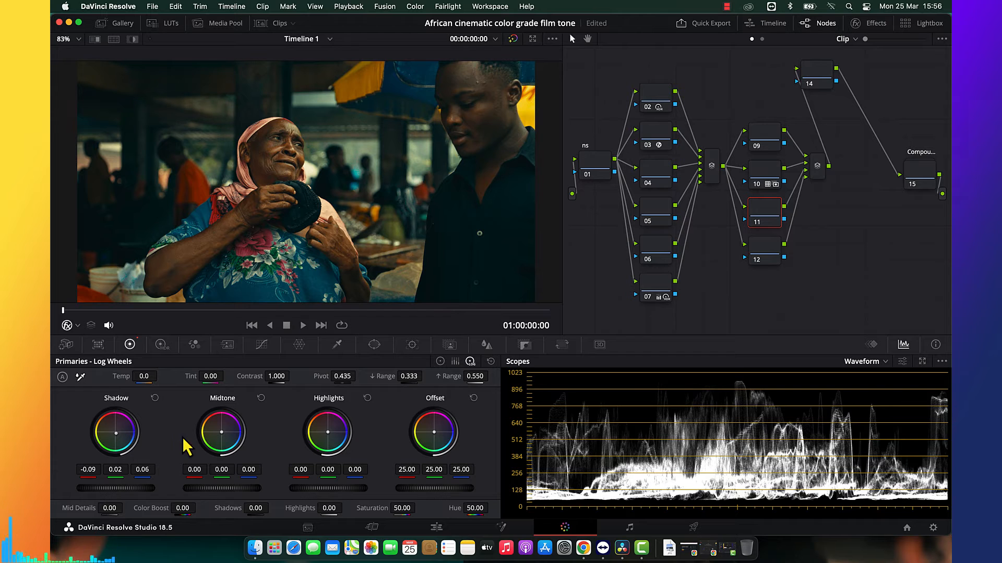
Warm node 11's log midtones to 0.02, -0.00, -0.01, refine the shadow red to -0.10, and check the image full screen.
left_click_drag(220, 438, 220, 438)
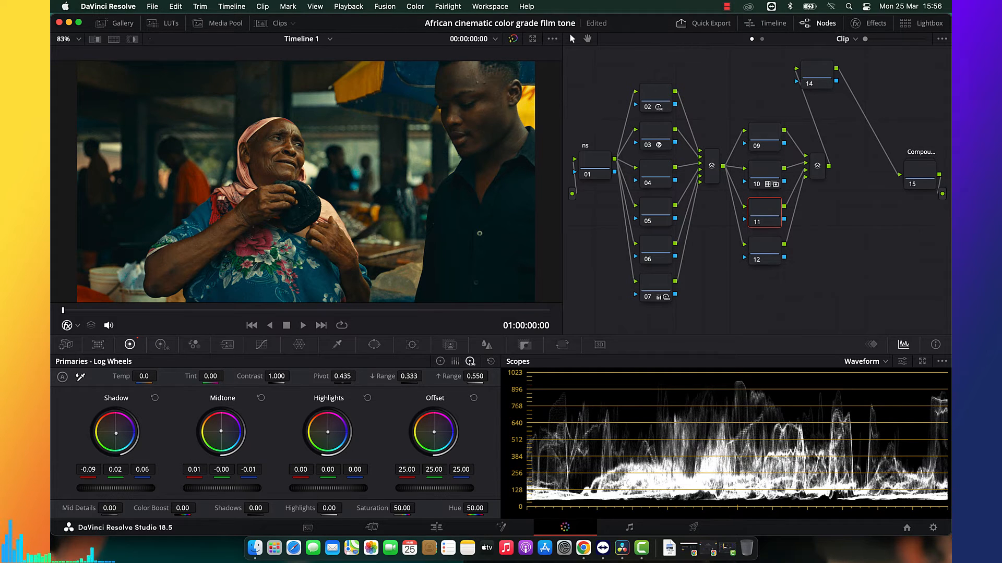
left_click_drag(116, 441, 115, 441)
left_click_drag(219, 432, 221, 432)
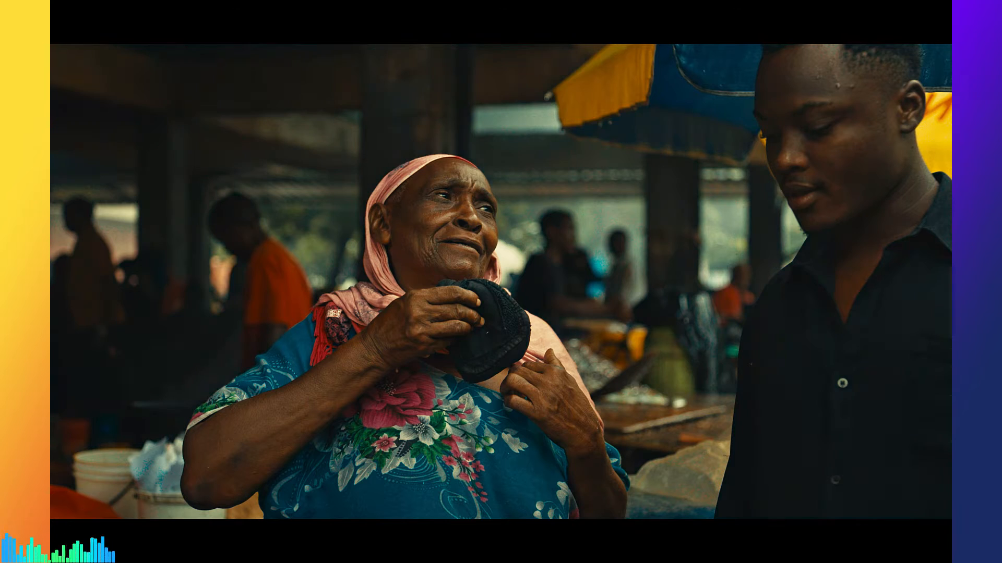
key("Escape")
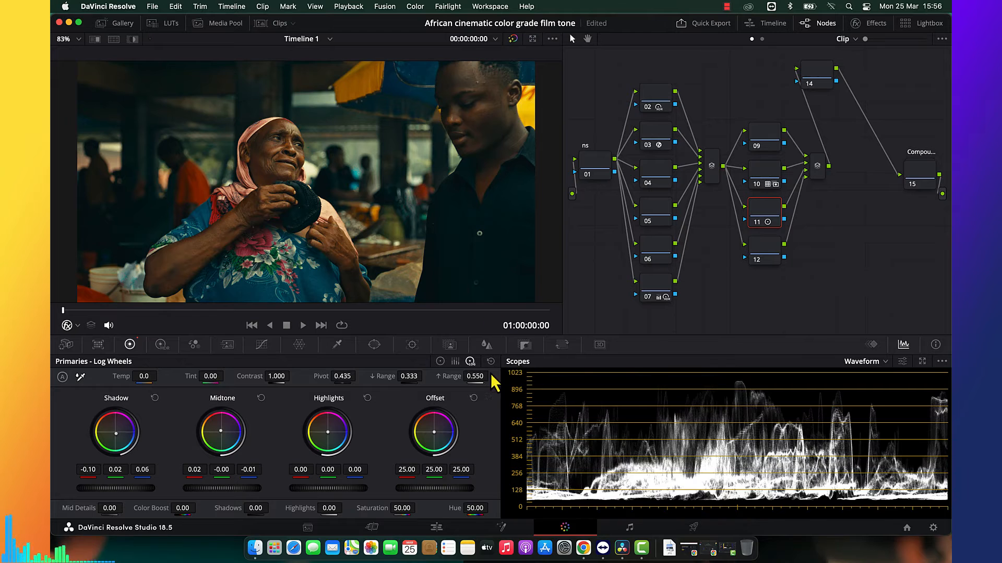
Set node 11's key output gain to 0.500 and check the image full screen.
left_click(525, 346)
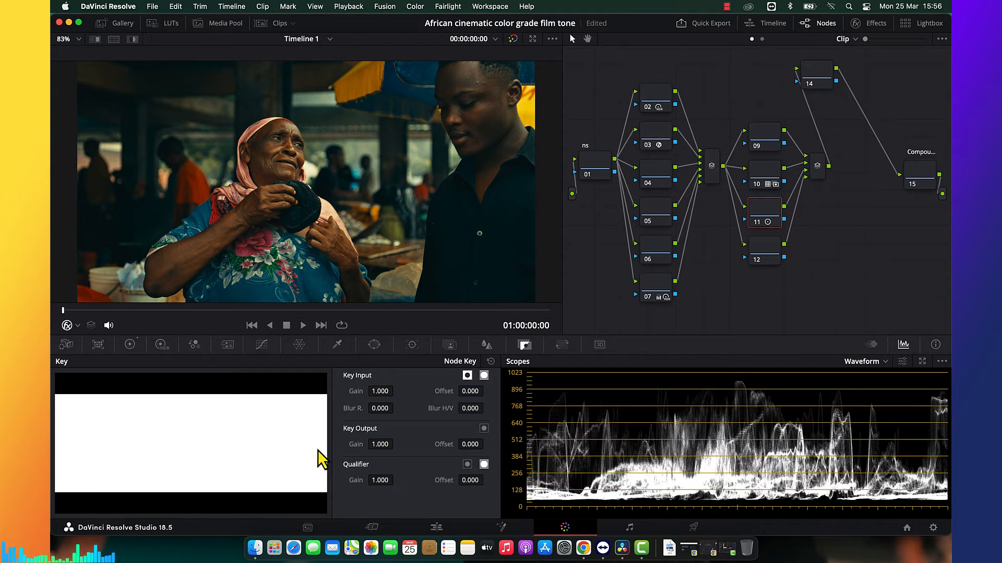
left_click_drag(369, 447, 360, 447)
left_click_drag(277, 460, 273, 461)
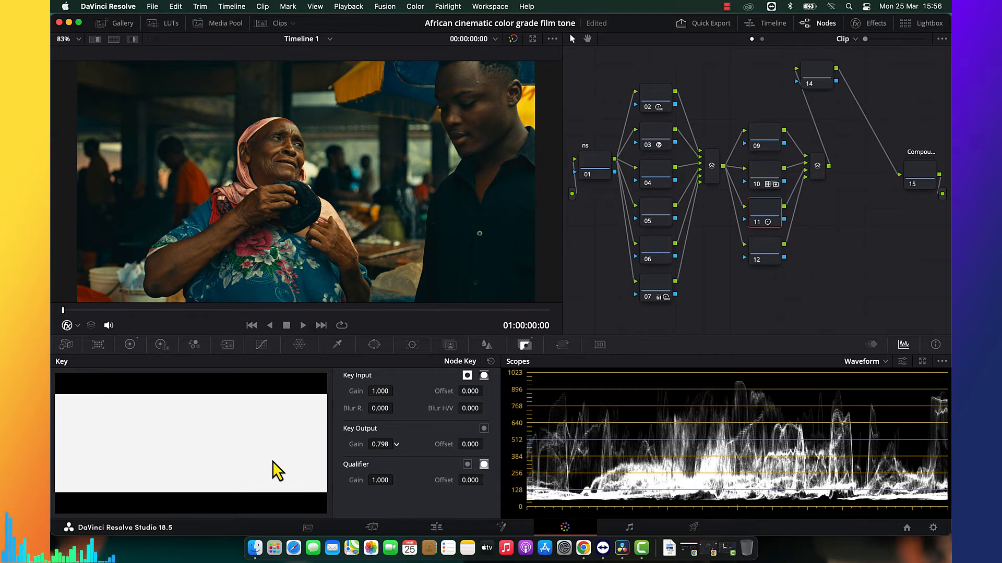
double_click(381, 445)
key("BackSpace")
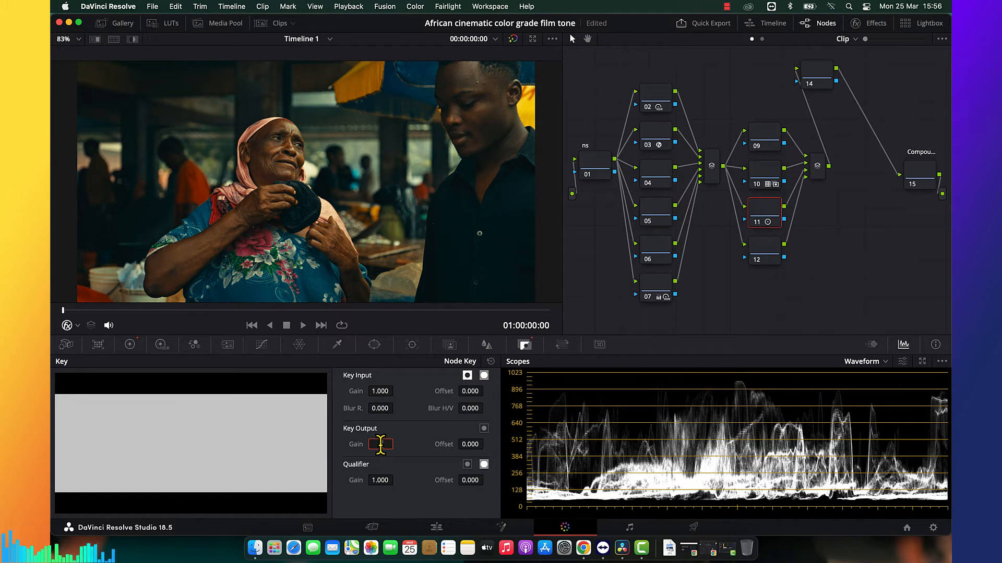
type("0.5")
key("Return")
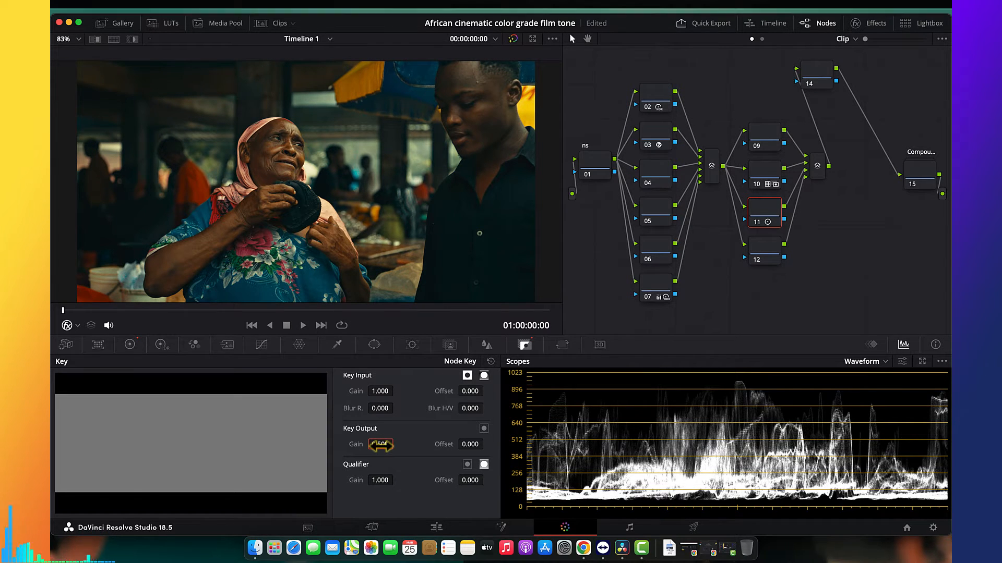
key("super+f")
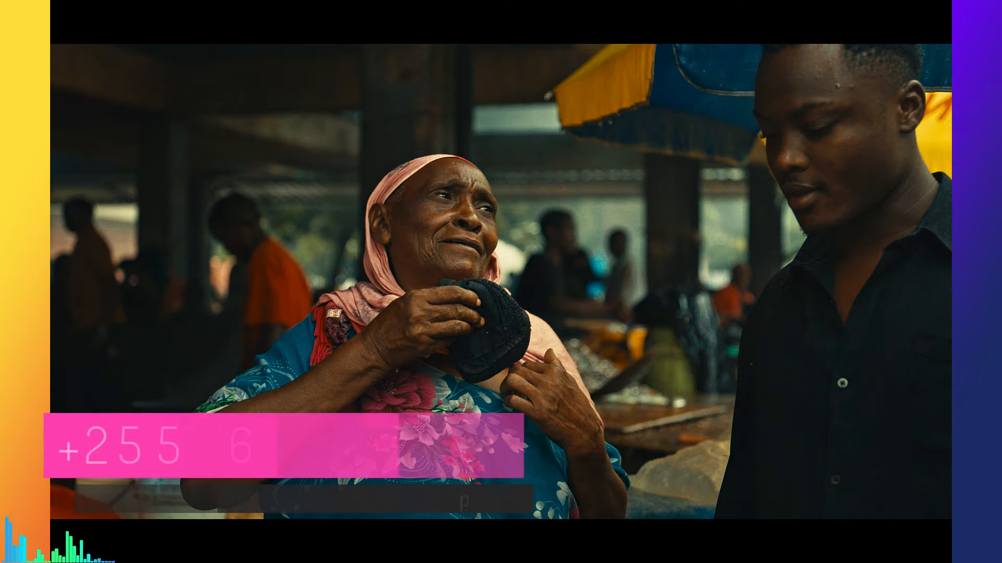
key("super+f")
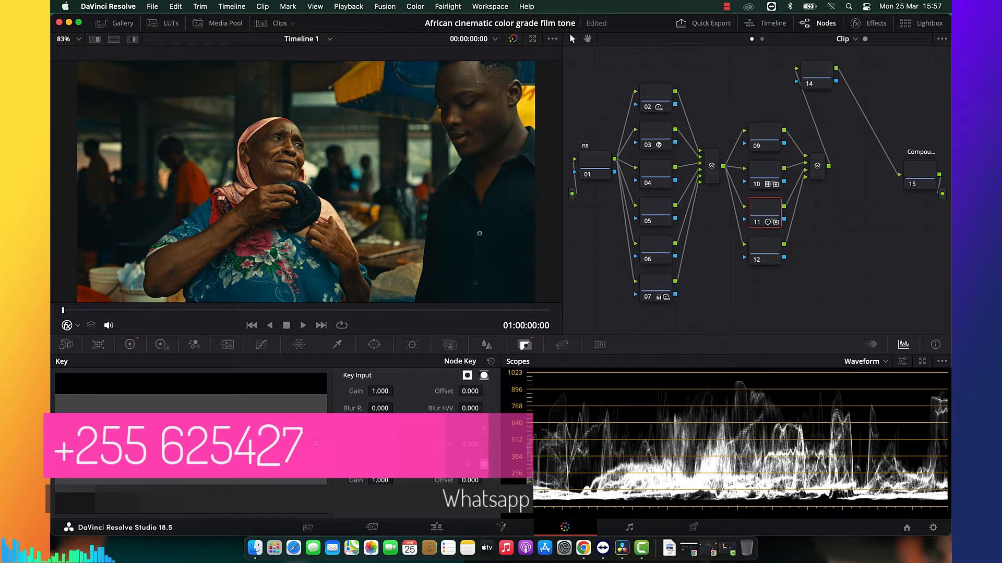
Raise node 06's shadows to 0.10 on red, green and blue with the Log Wheels.
left_click(655, 252)
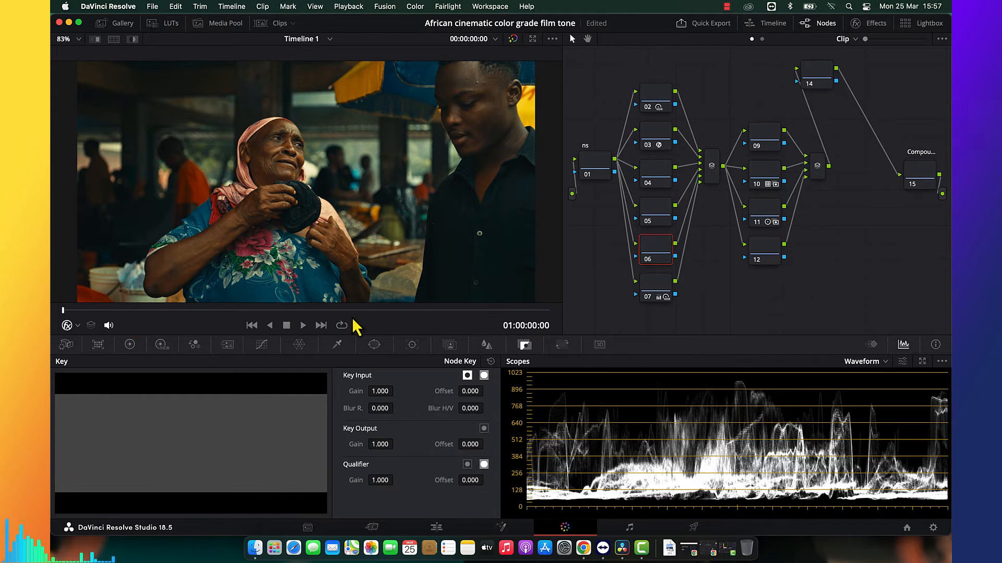
left_click(129, 345)
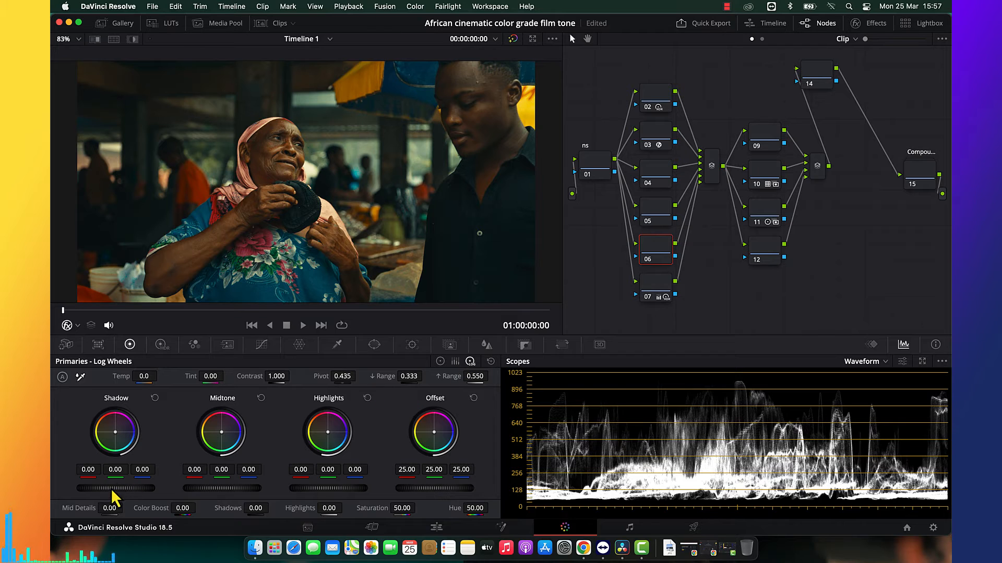
left_click_drag(108, 488, 124, 488)
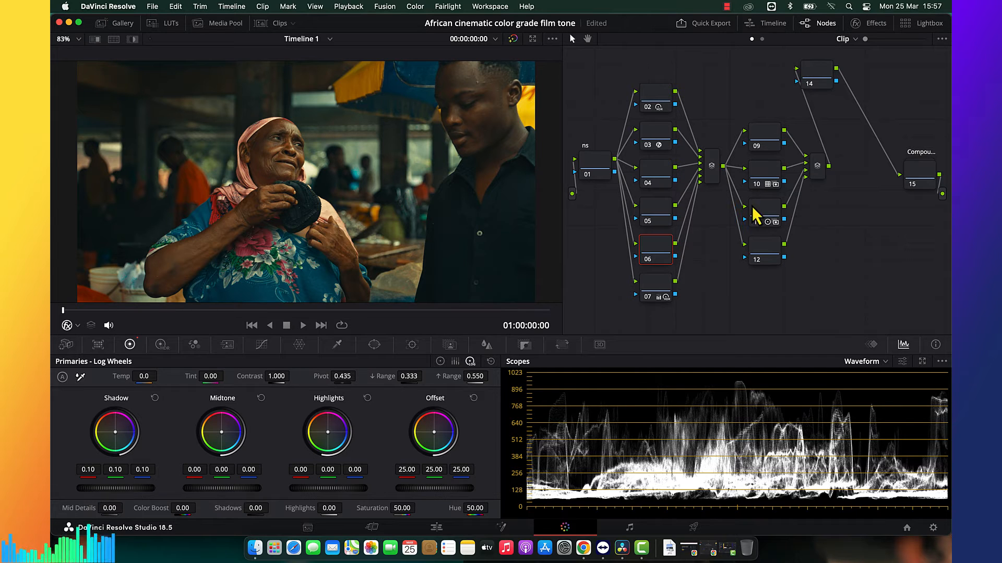
Sample the woman's facial skin on node 14 with the HSL qualifier and show the selection in highlight view.
left_click(818, 81)
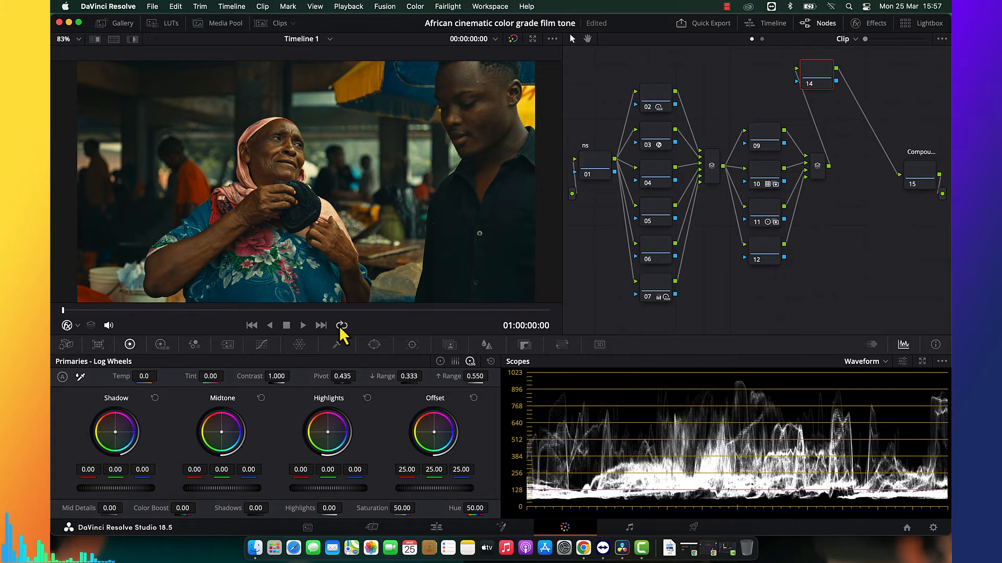
left_click(337, 344)
left_click(263, 148)
left_click(132, 40)
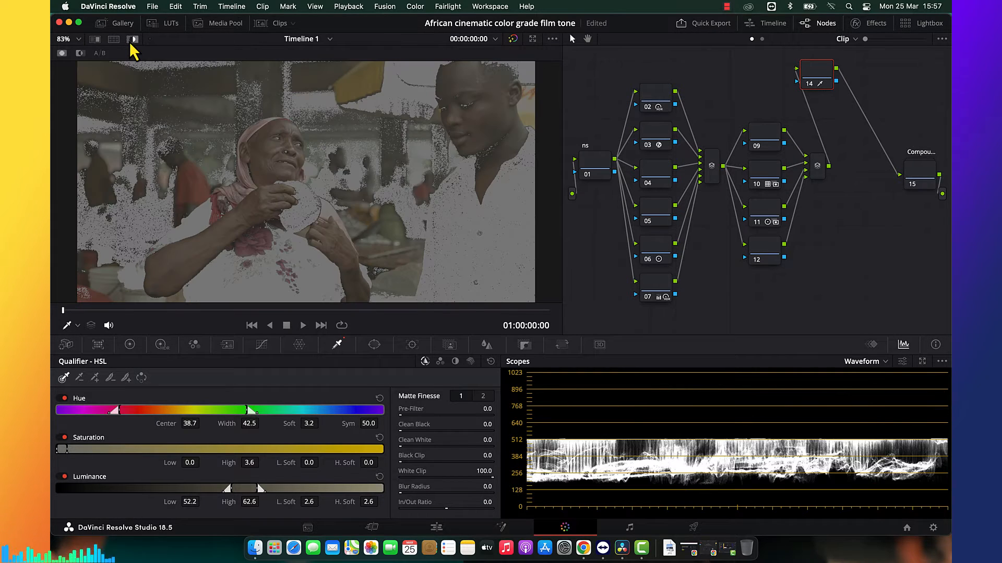
Refine node 14's skin key with matte denoise at 9.7 and a hue width of 16.4.
left_click(483, 396)
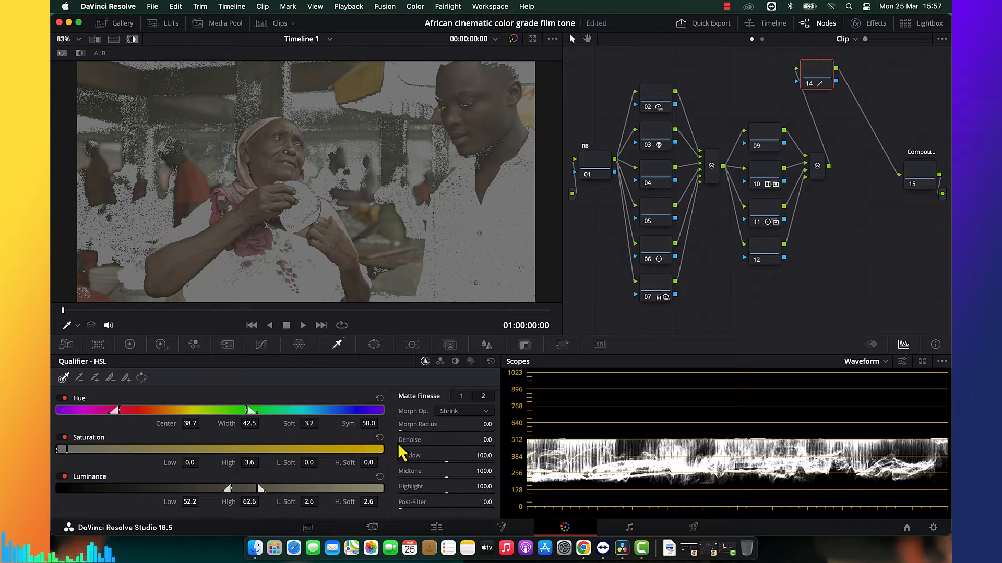
left_click_drag(398, 445, 408, 444)
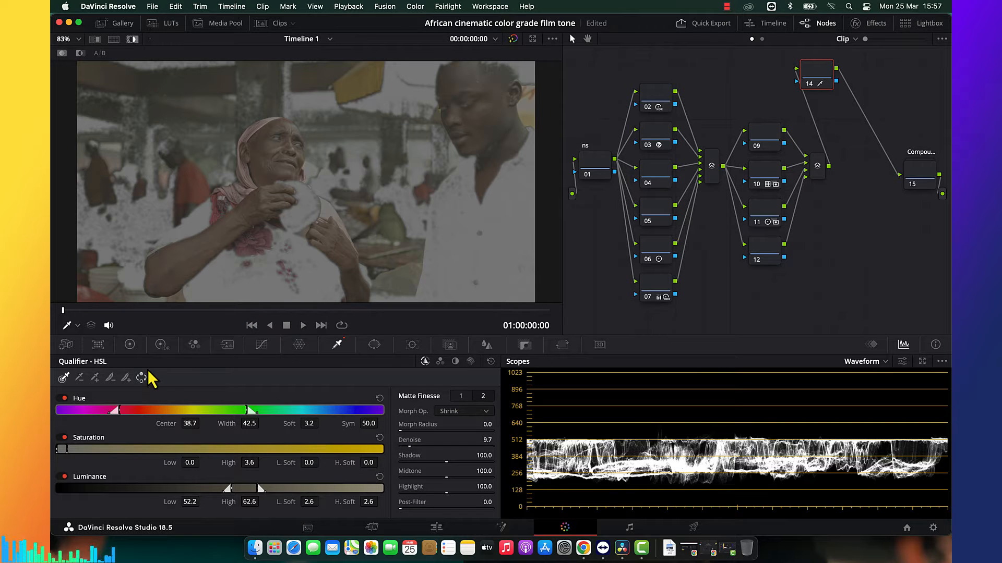
left_click_drag(250, 425, 197, 425)
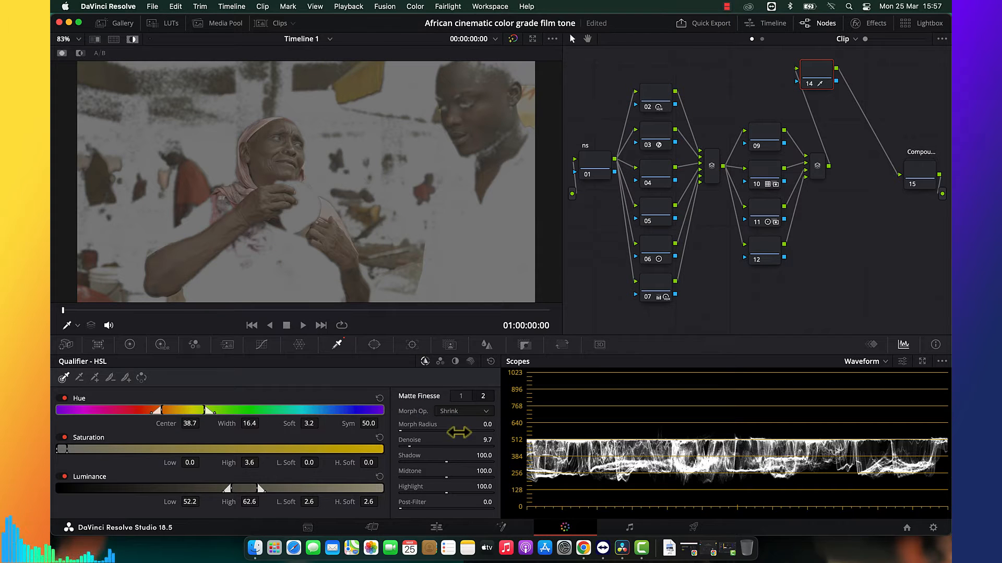
Set node 14's key output gain to 0.500 and turn off the highlight view.
left_click(524, 345)
left_click(375, 445)
type("0.5")
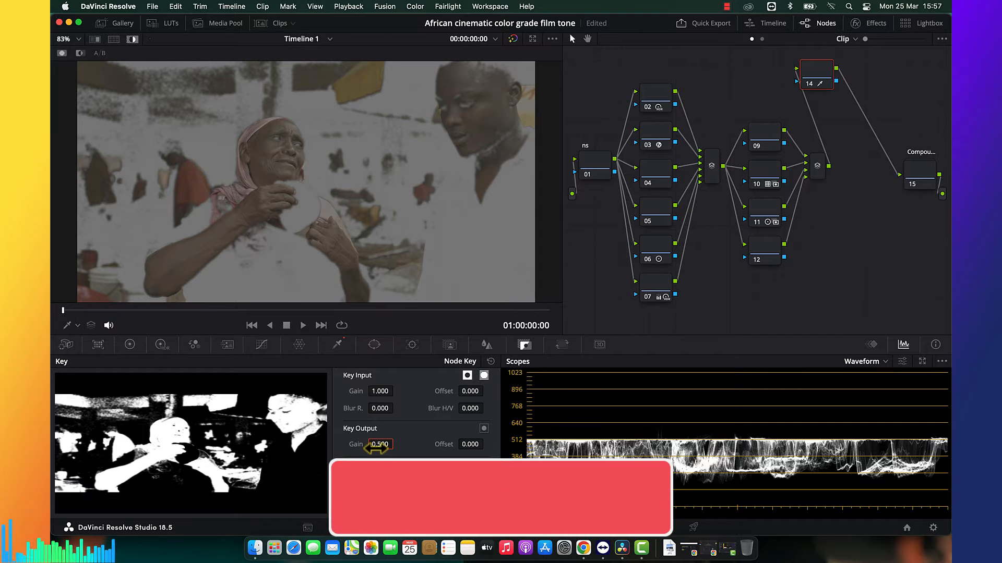
key("Return")
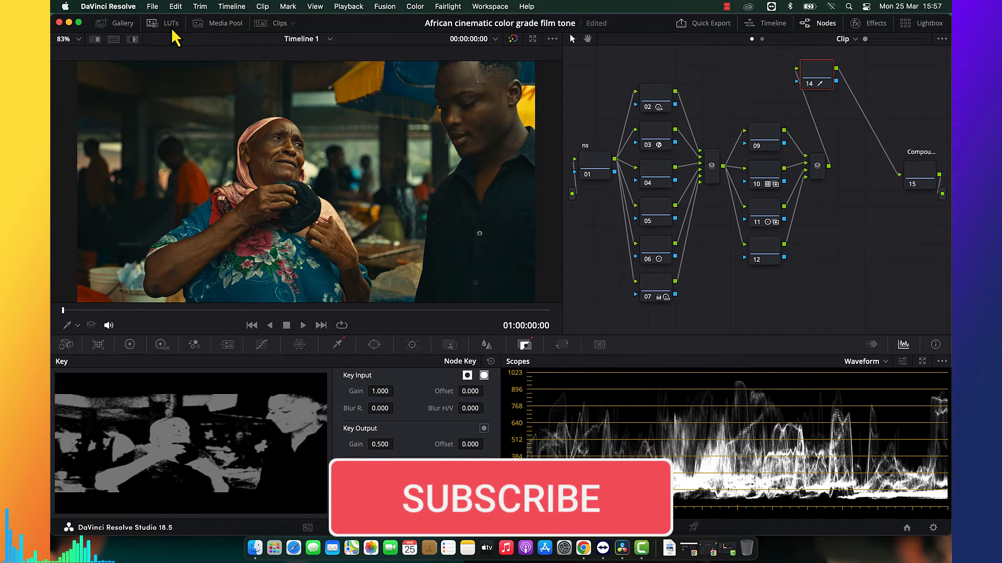
Try the Skintone LUTs Skin 1 to Skin 11 on node 14, settle on Skin 9, and close the LUT browser.
left_click(170, 25)
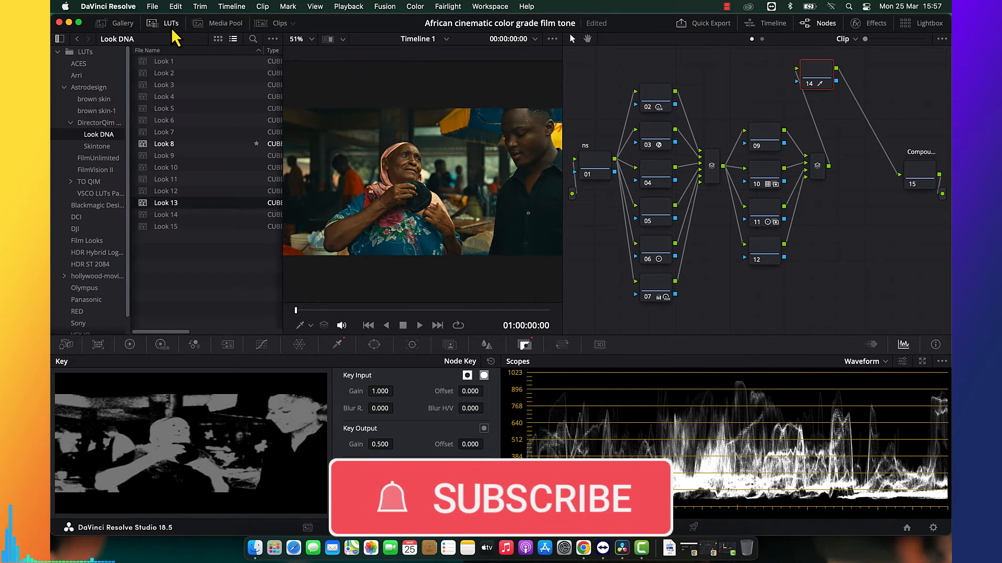
left_click(119, 146)
double_click(171, 61)
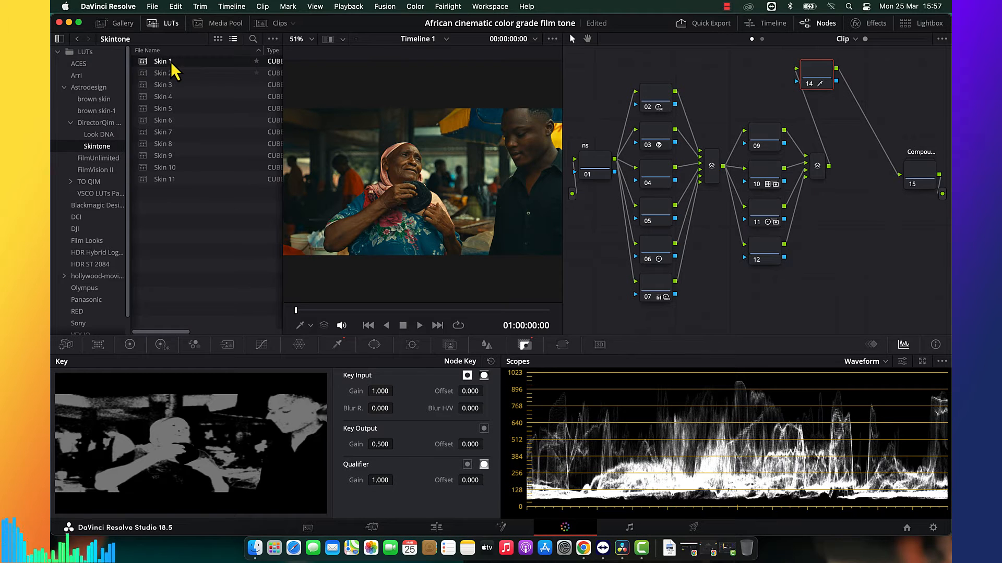
double_click(171, 73)
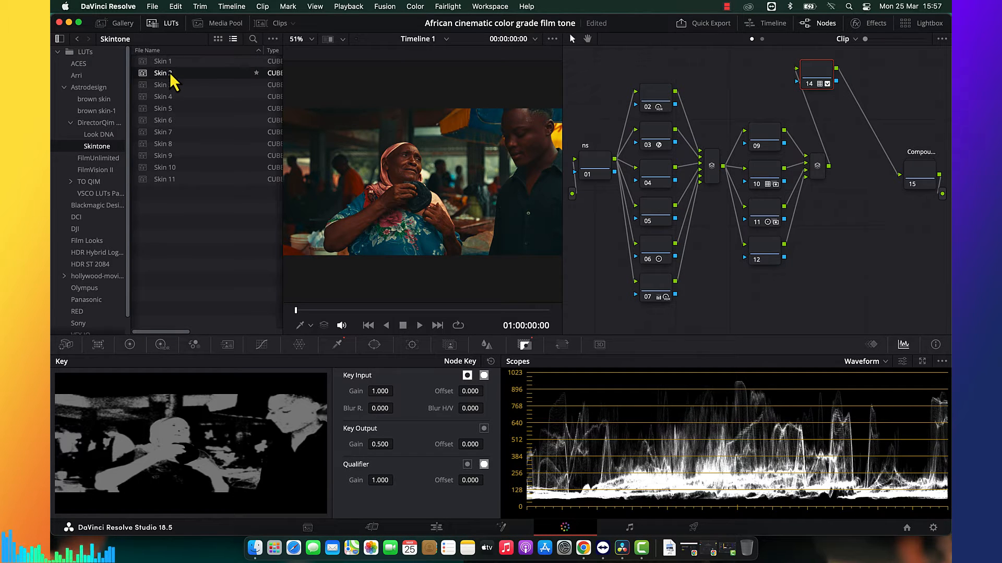
double_click(171, 85)
double_click(171, 97)
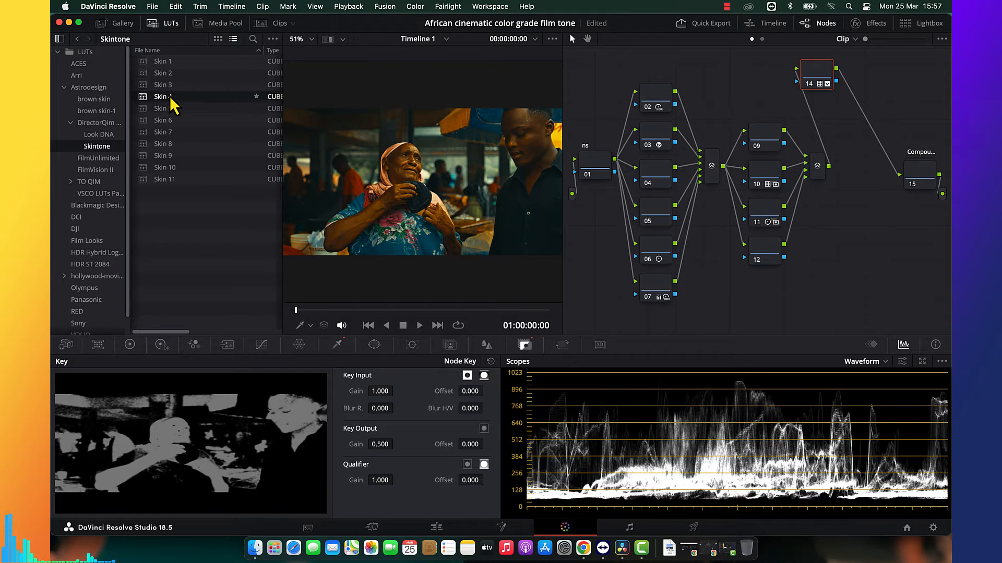
double_click(170, 108)
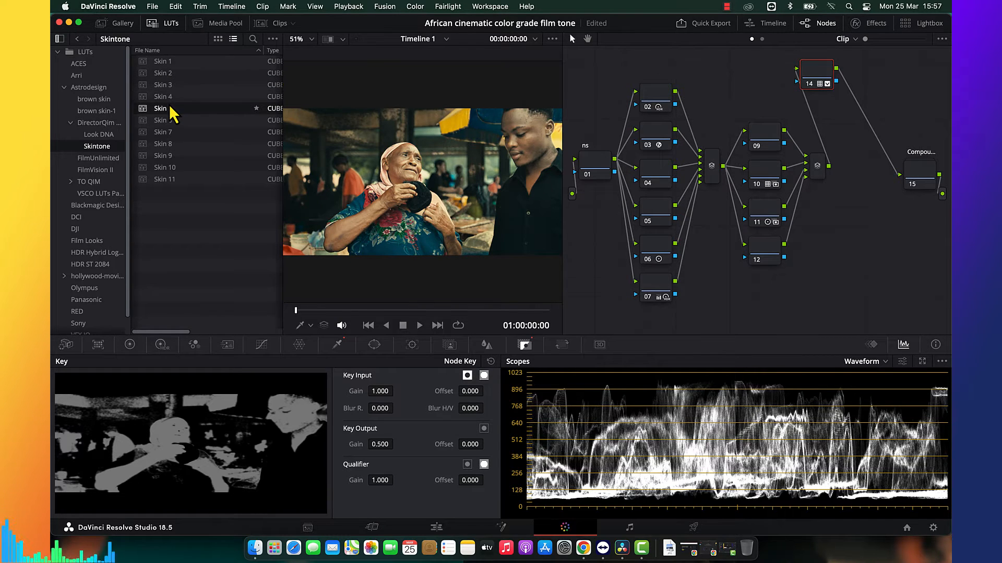
double_click(171, 121)
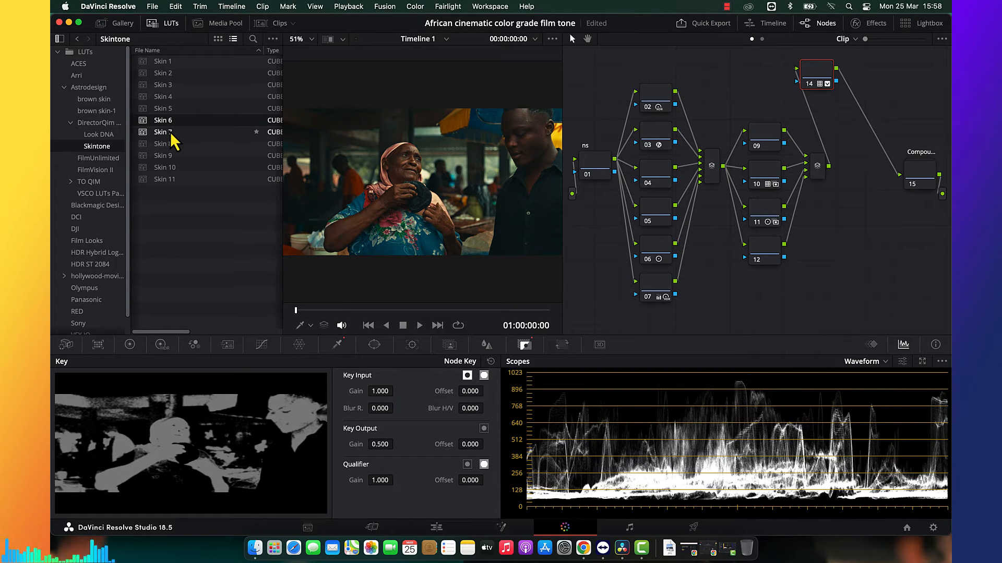
double_click(171, 133)
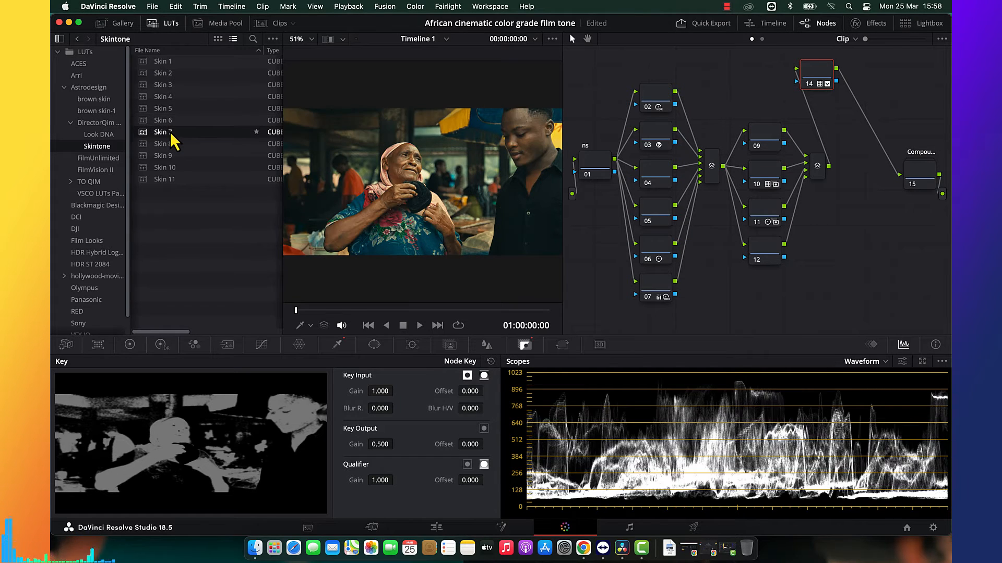
double_click(171, 144)
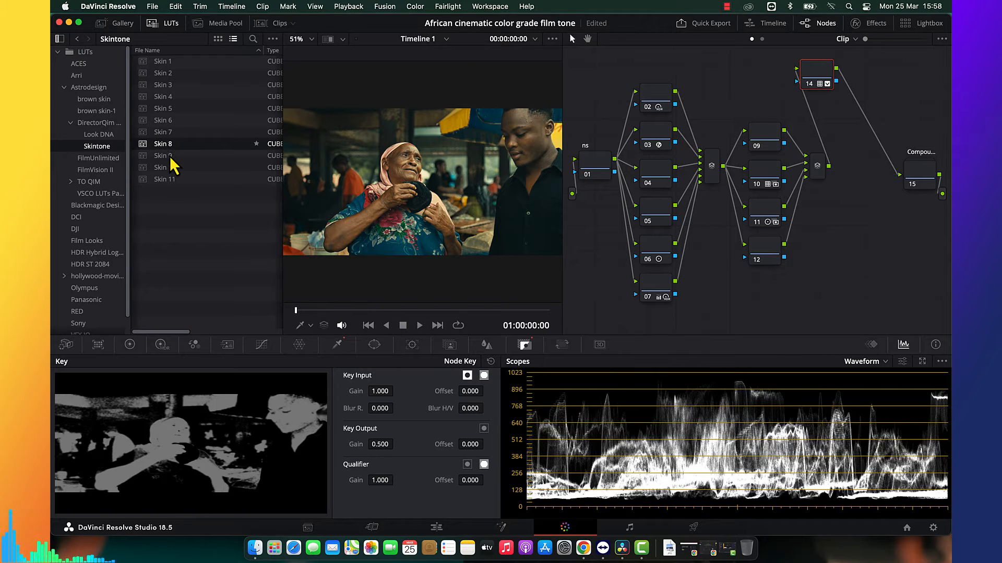
double_click(171, 156)
double_click(171, 168)
double_click(172, 179)
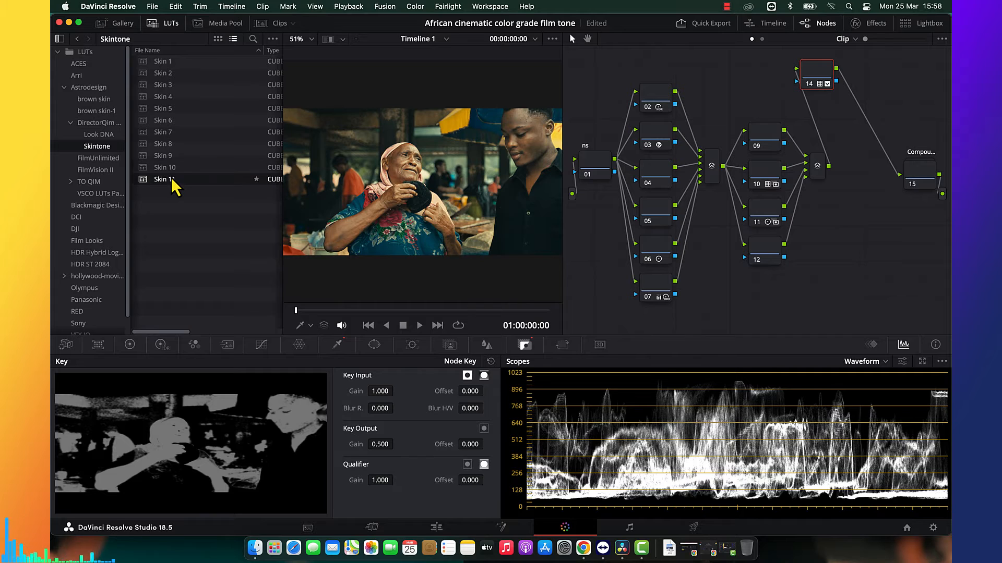
double_click(177, 156)
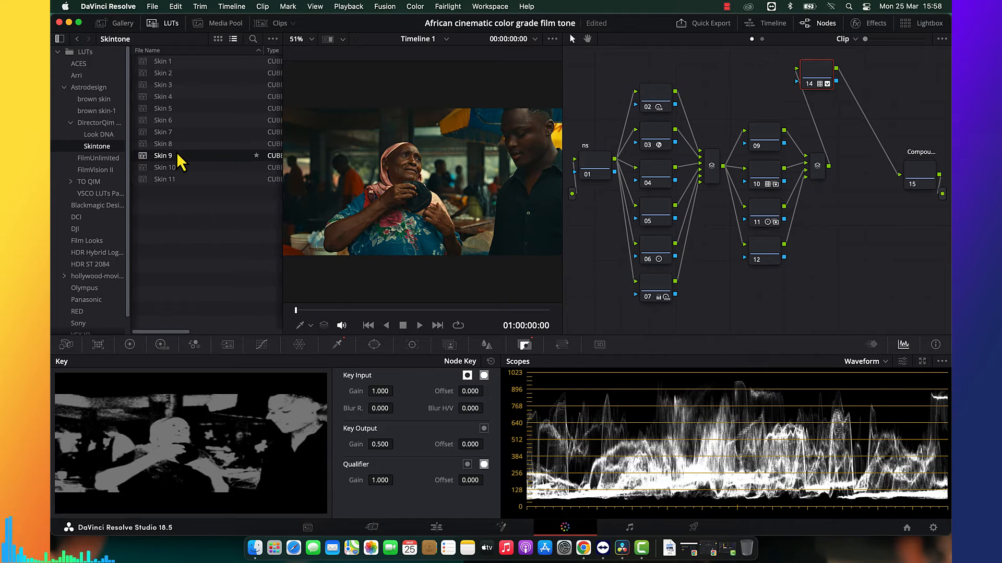
left_click(166, 26)
Set node 14's key output gain to 0.300 and check the image full screen.
left_click(385, 445)
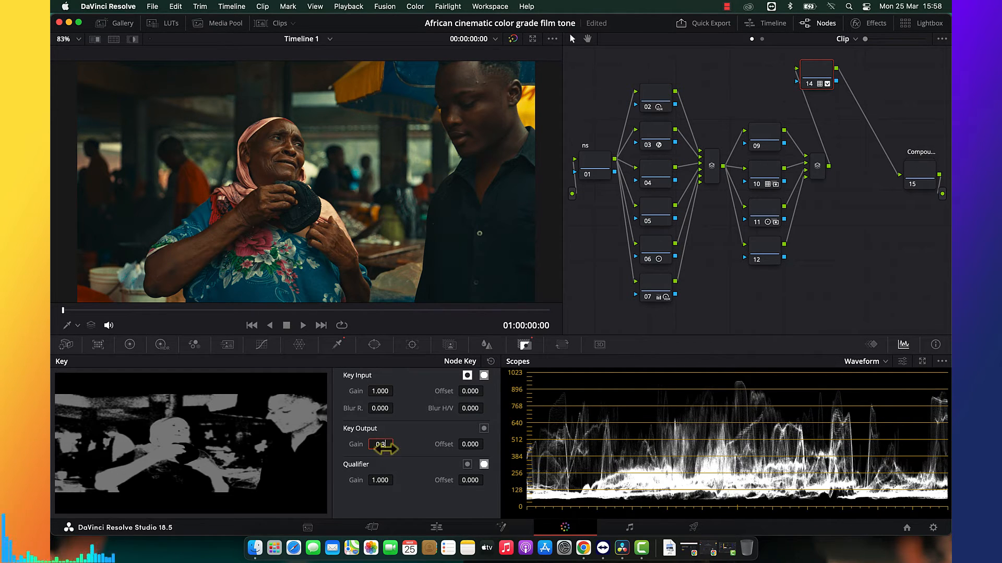
key("Return")
key("super+f")
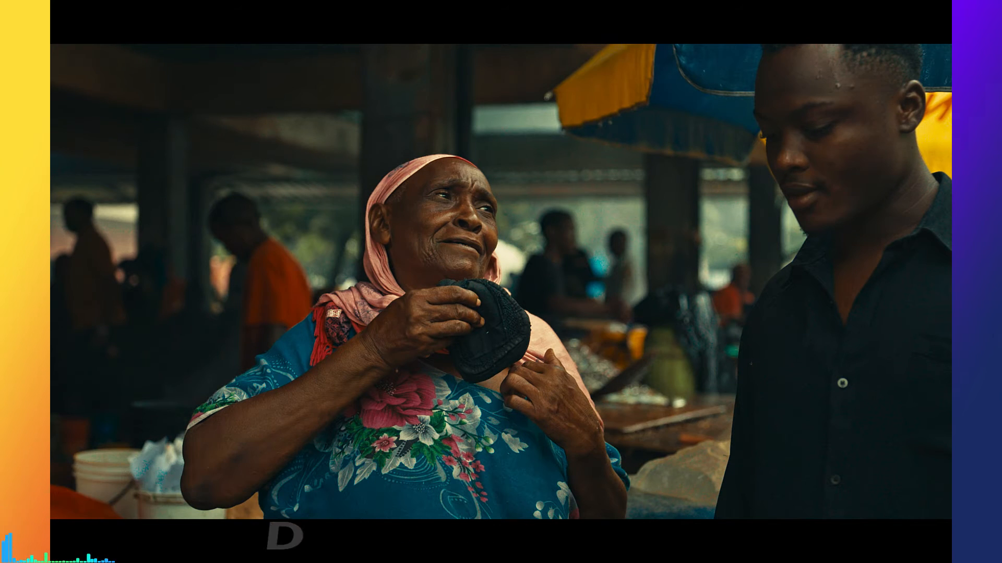
mouse_move(468, 195)
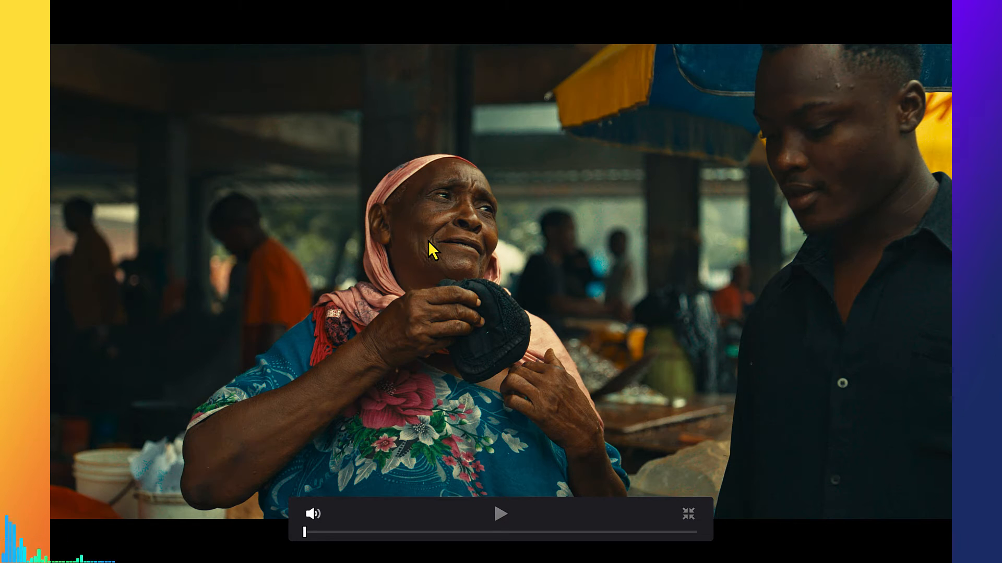
key("Escape")
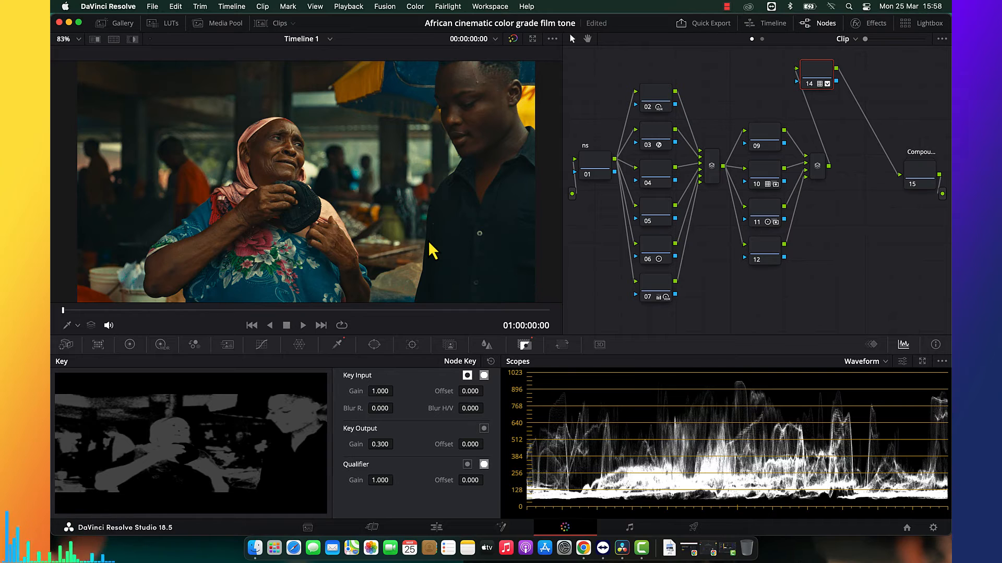
Set node 14's key output gain to 0.200 and switch the scopes from Waveform to Vectorscope.
left_click(381, 444)
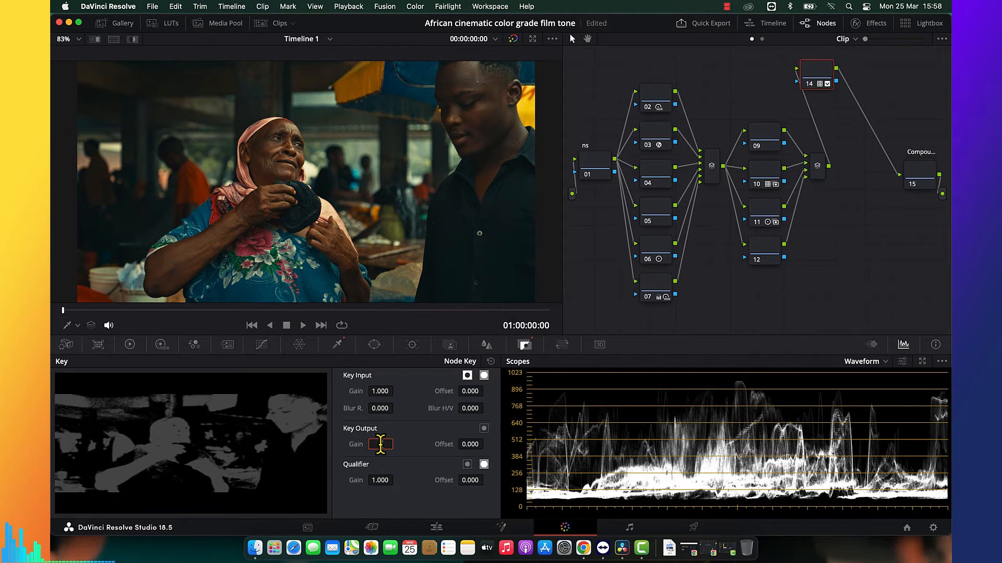
key("Return")
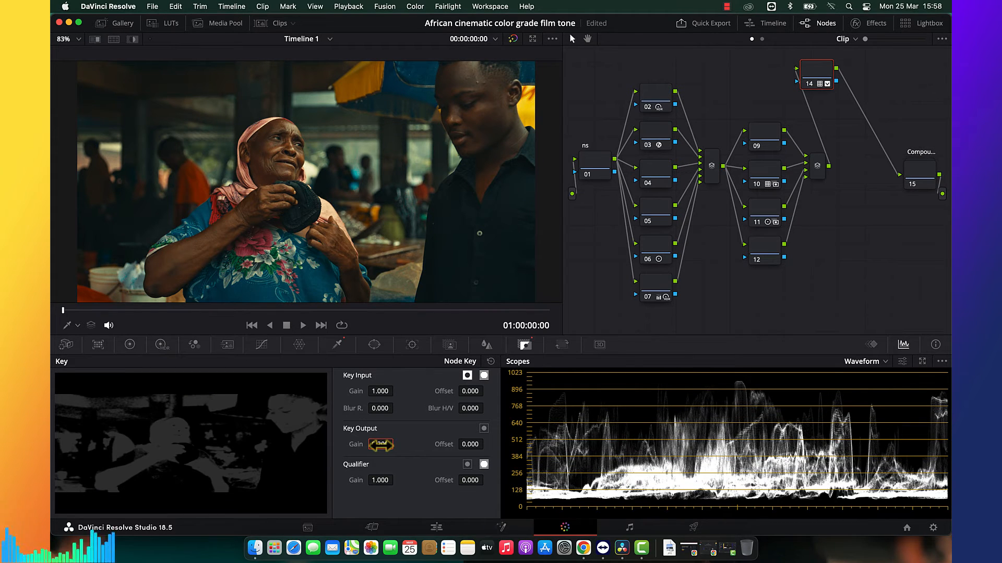
left_click(870, 361)
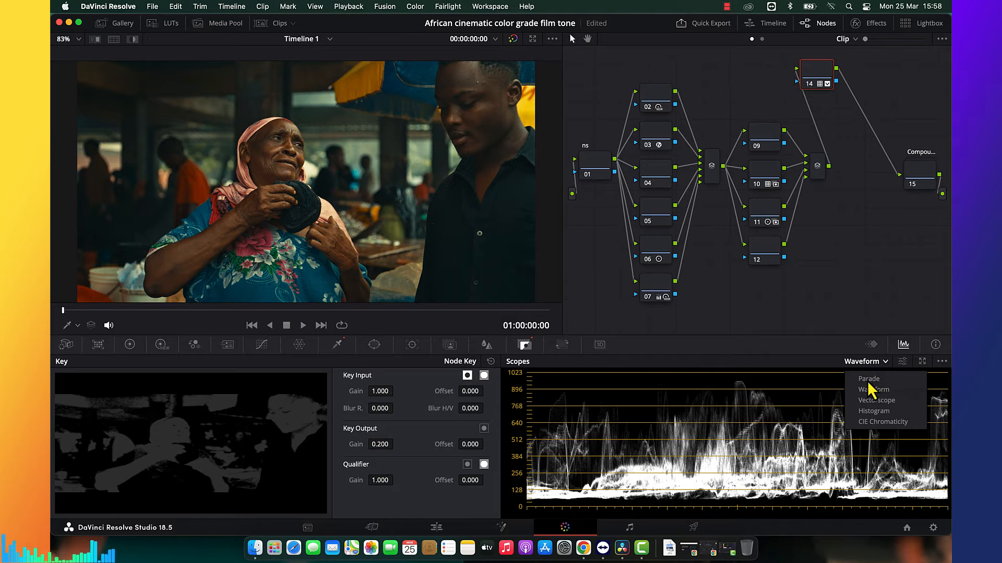
left_click(876, 401)
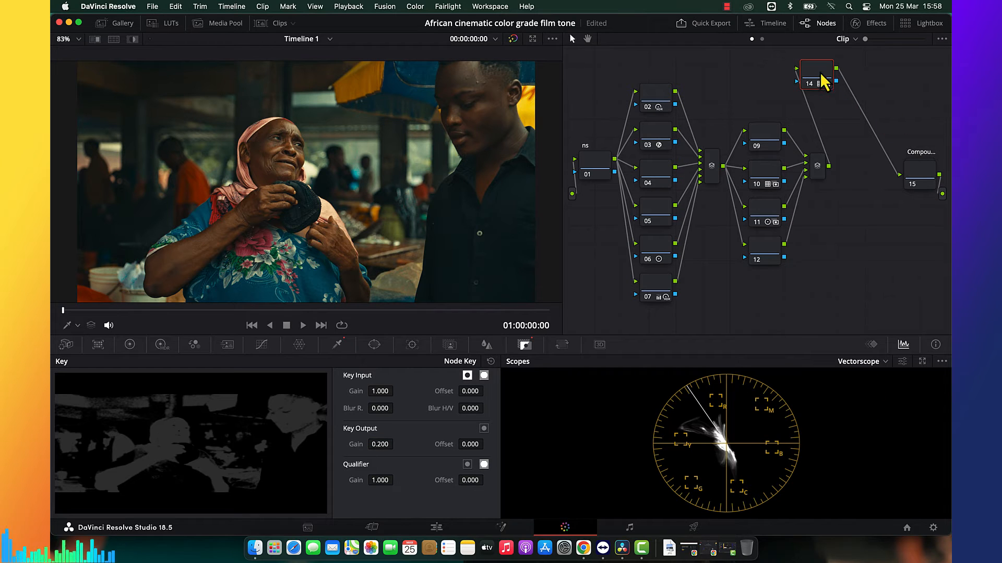
Add a serial node after node 14 and place it below node 12.
left_click_drag(825, 87, 831, 91)
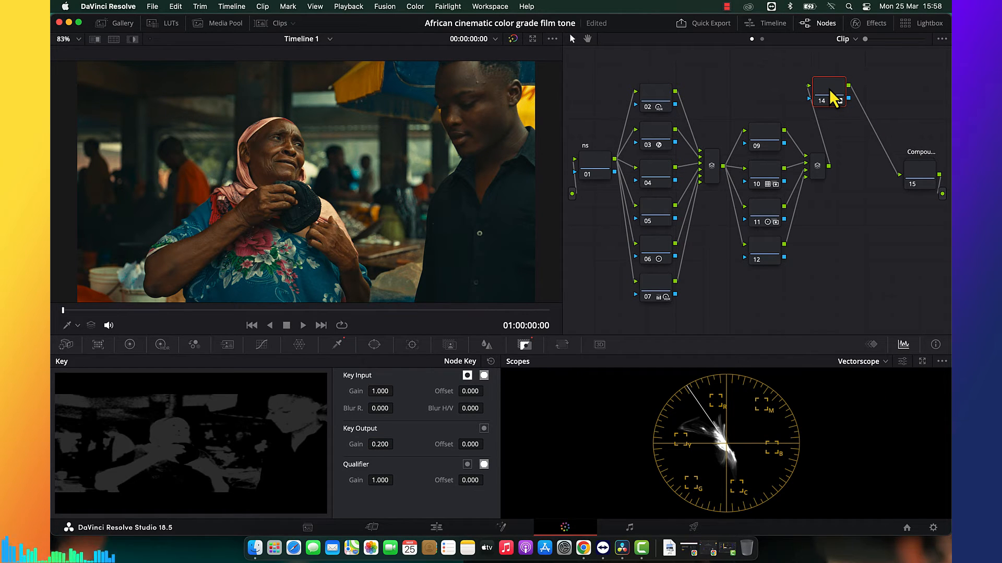
key("alt+s")
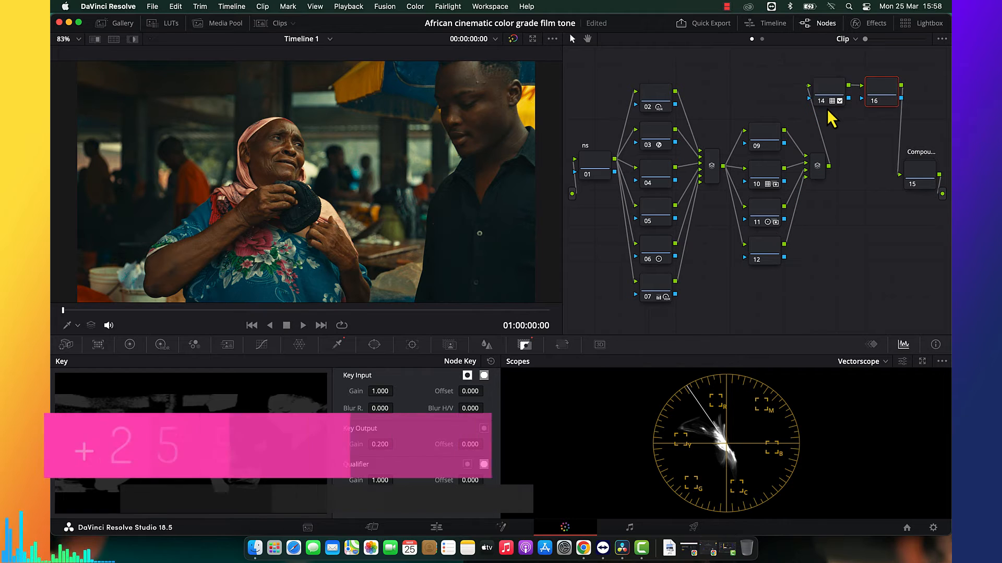
left_click_drag(887, 97, 745, 309)
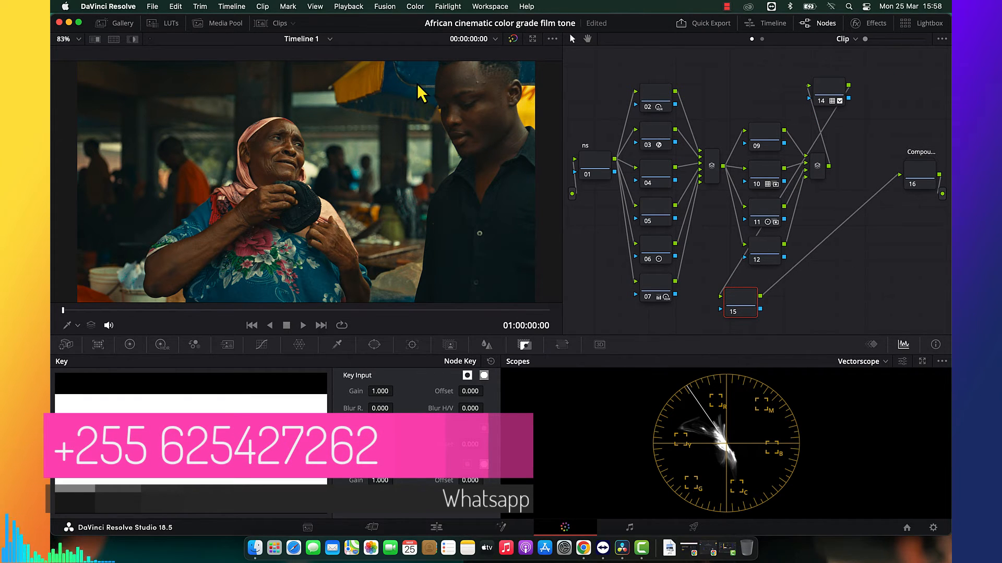
Save the project and move the compound node closer to the rest of the node tree.
left_click(152, 6)
left_click(173, 87)
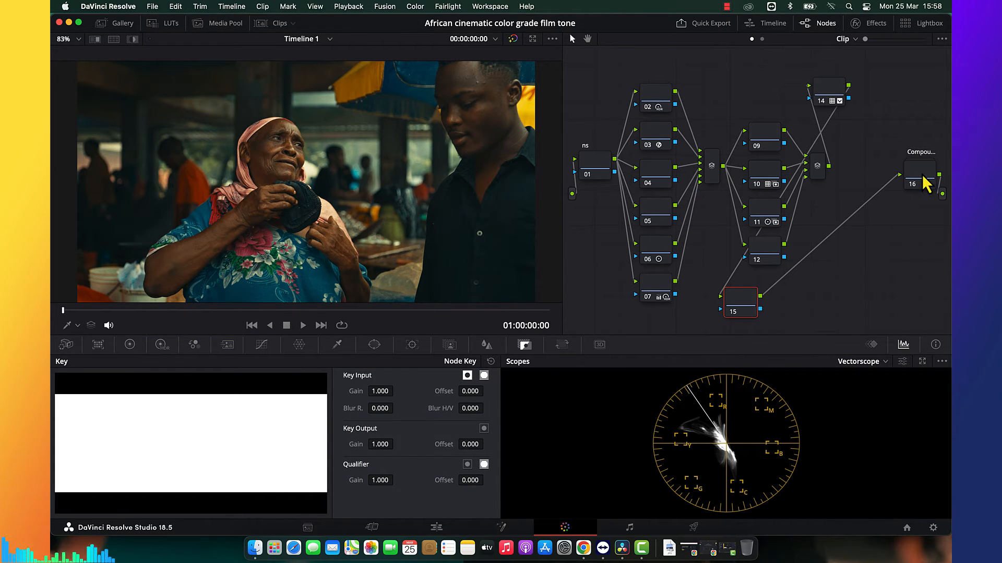
left_click_drag(918, 180, 880, 178)
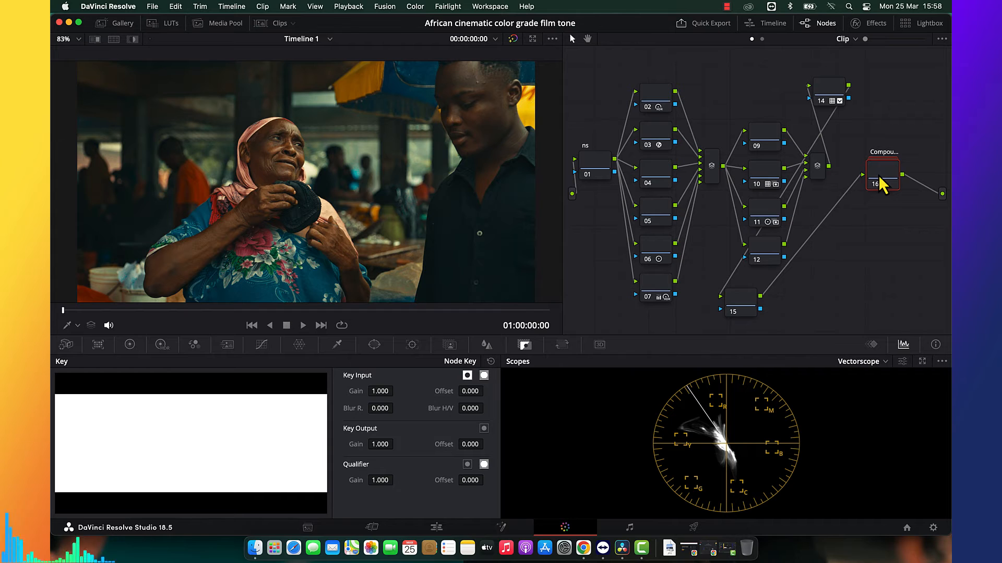
Delete the serial node below node 12 and add an outside node from the compound node.
left_click(749, 303)
key("Delete")
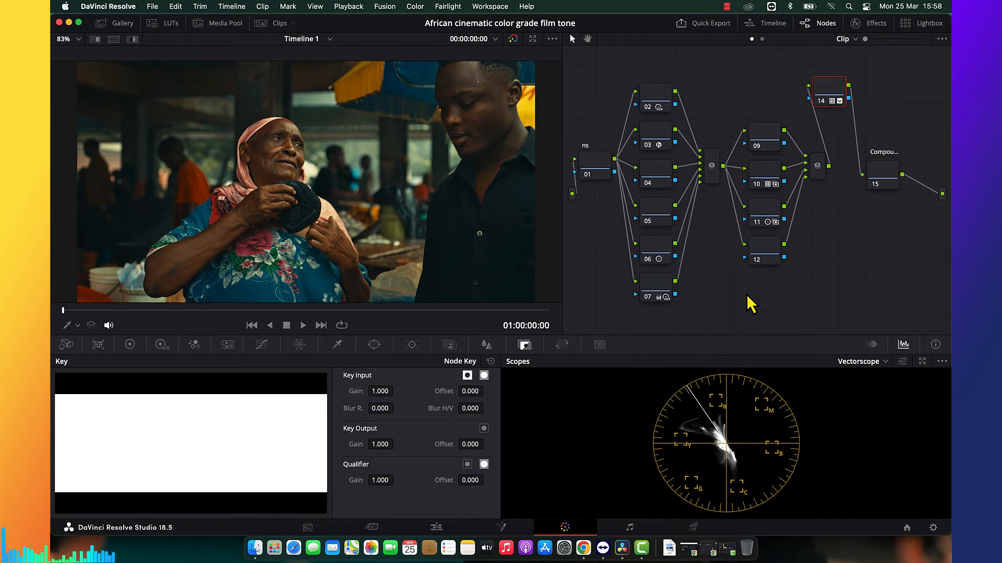
left_click(885, 175)
key("alt+o")
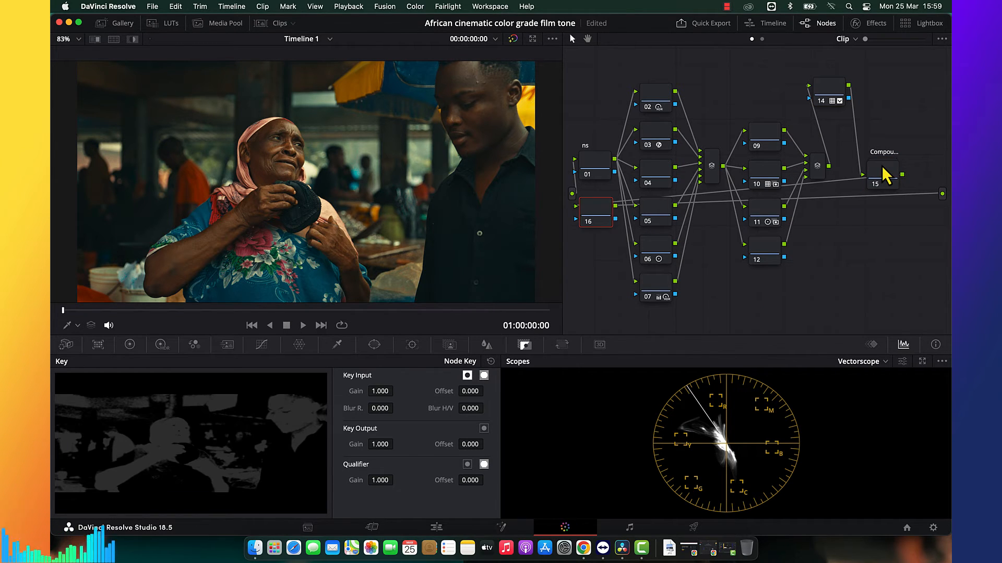
Move node 16 below the parallel nodes, between nodes 07 and 12, and label it "bloom".
left_click_drag(601, 215, 720, 311)
right_click(720, 311)
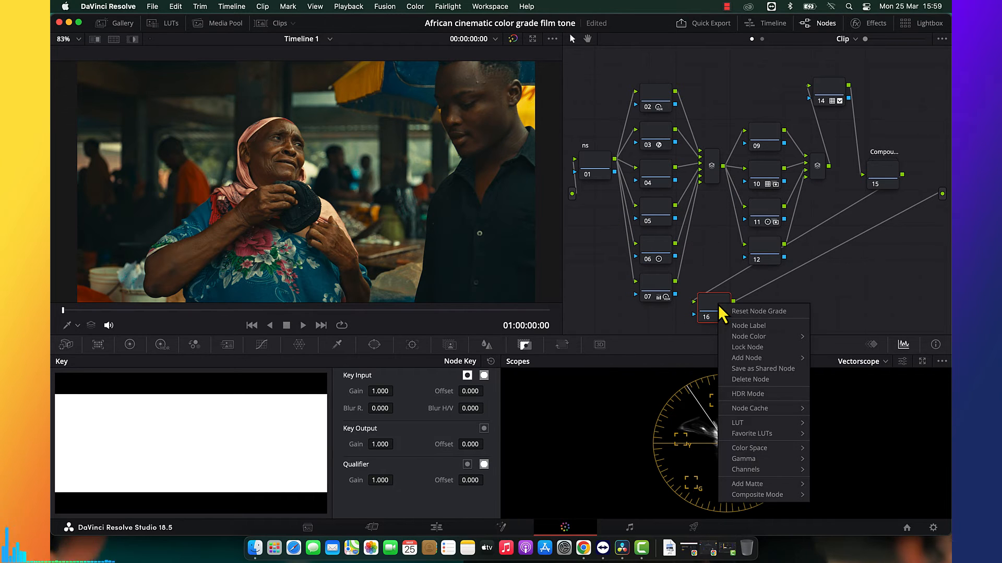
left_click(751, 326)
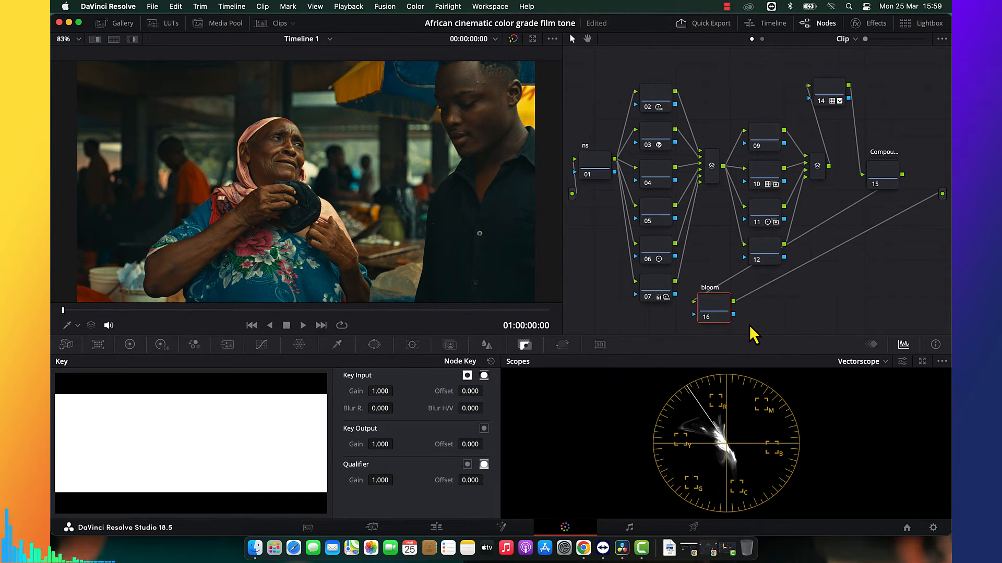
Add a serial node after the bloom node and label it "hallaion".
key("alt+s")
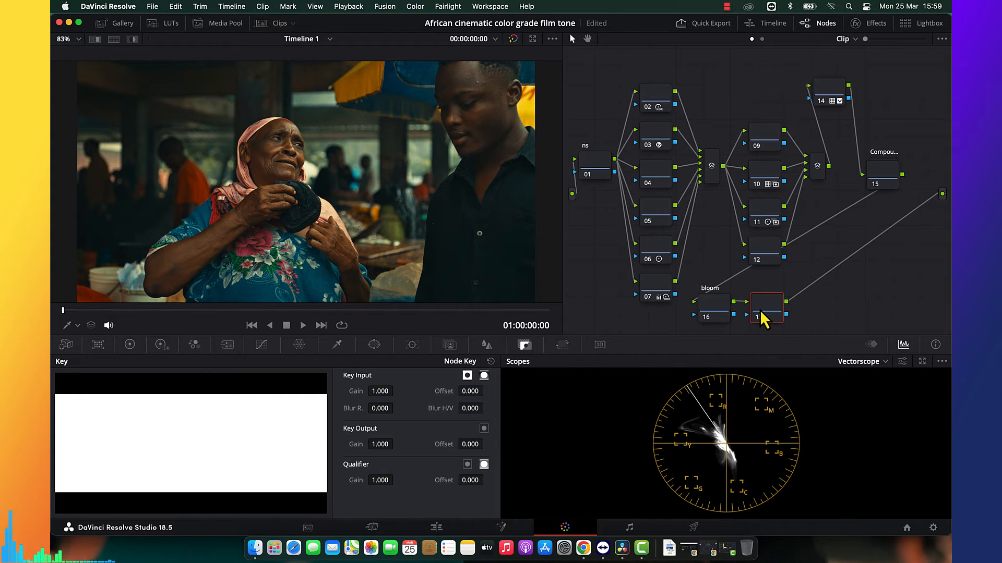
right_click(761, 312)
left_click(776, 332)
type("hallaion")
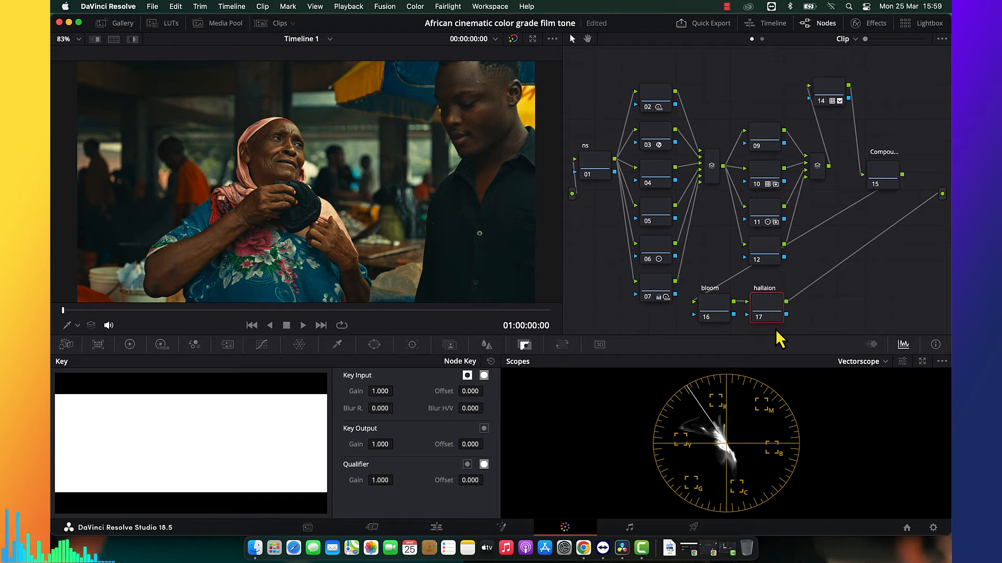
Add a serial node after the hallaion node and label it "grains".
key("alt+s")
right_click(817, 319)
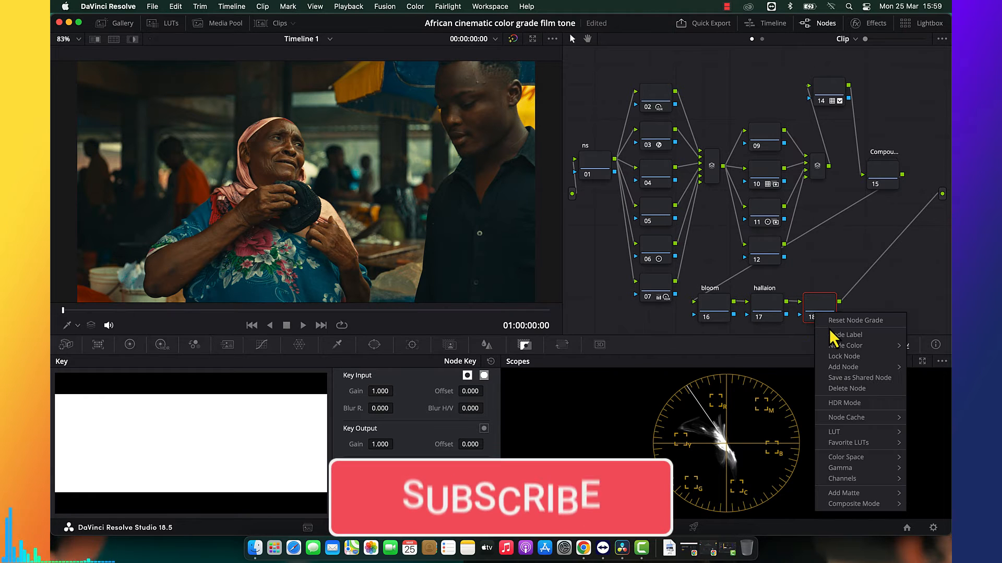
left_click(831, 334)
type("gra")
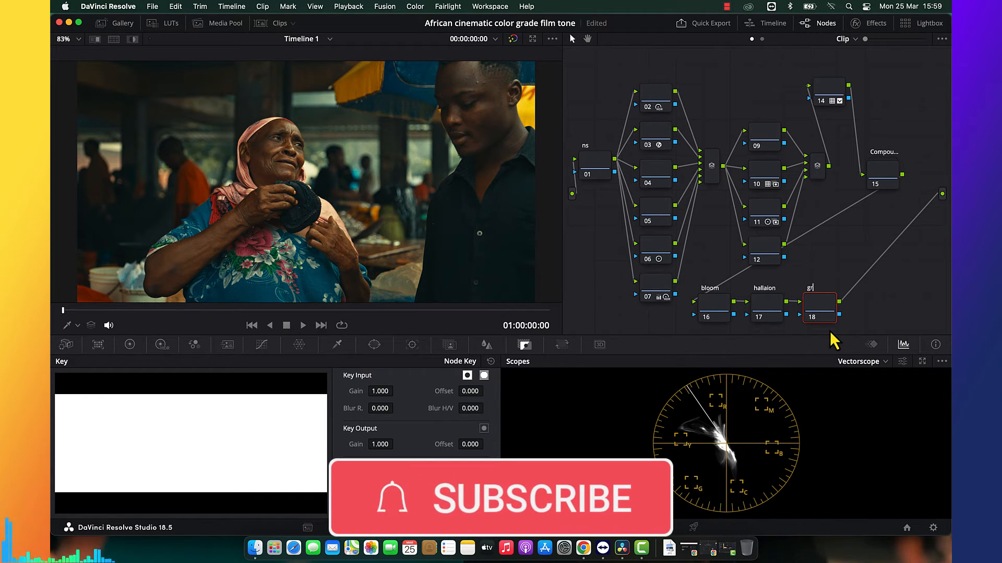
type("ins")
key("Return")
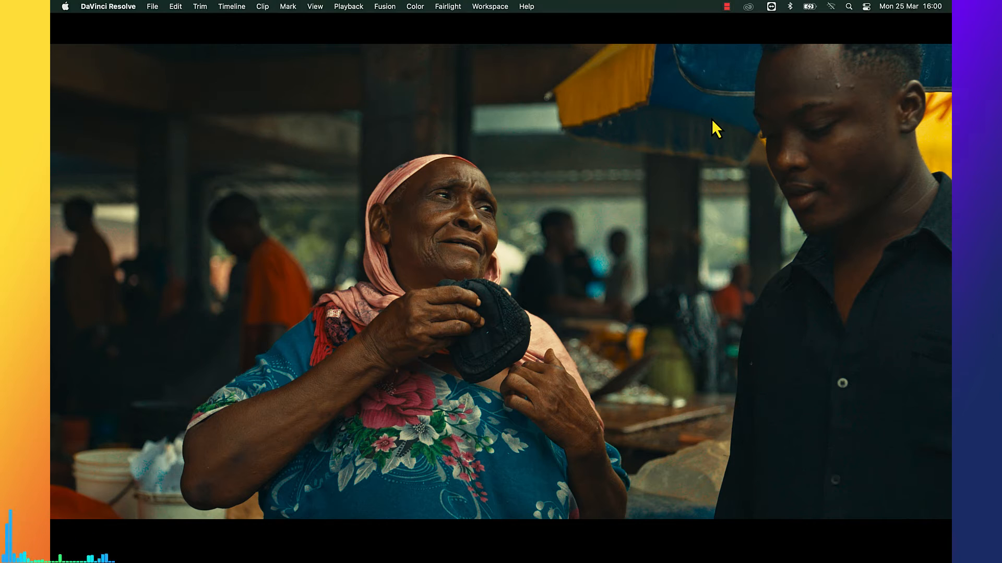
Leave the full-screen view and raise the bloom node's linked blur radius to 1.51.
key("Escape")
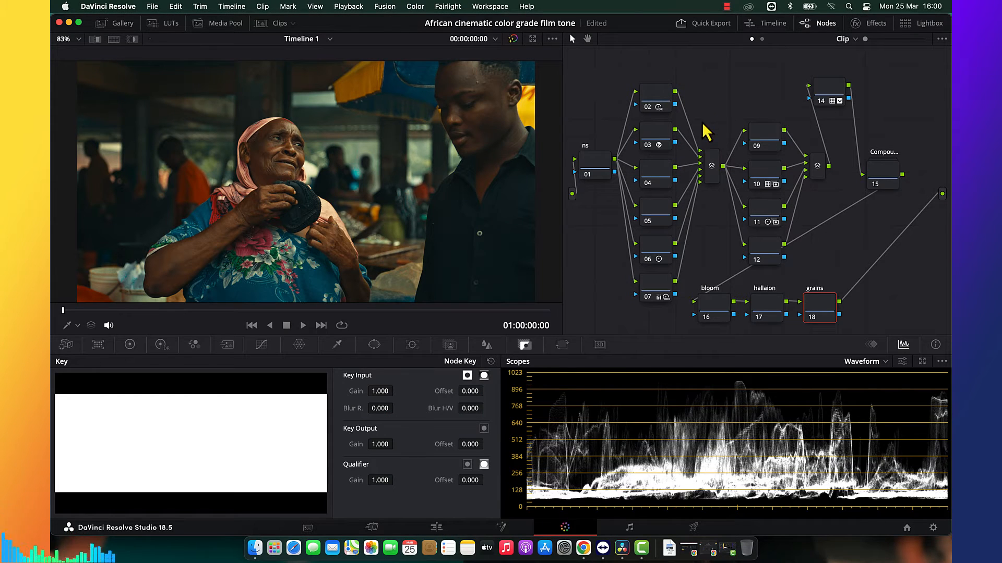
left_click(720, 309)
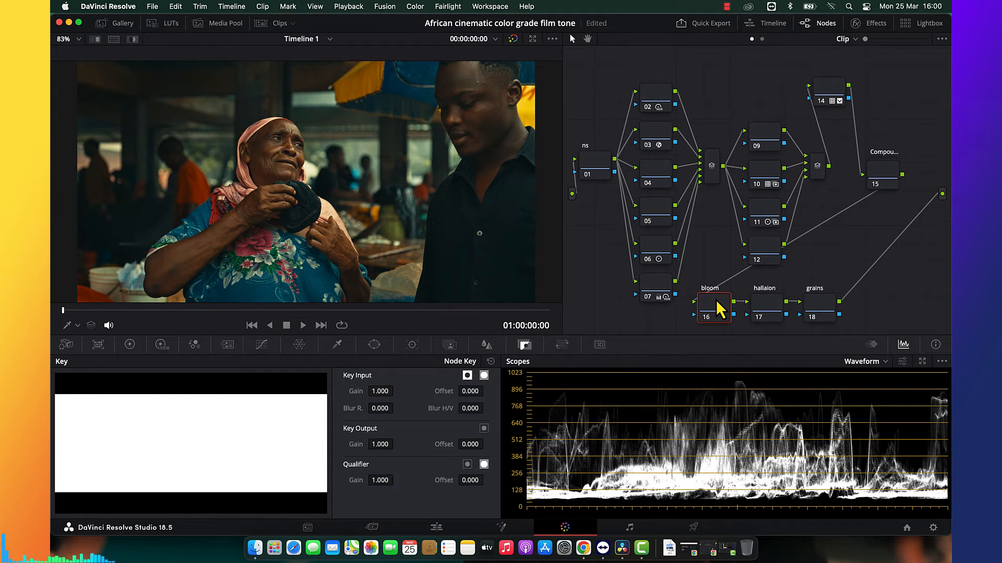
right_click(720, 309)
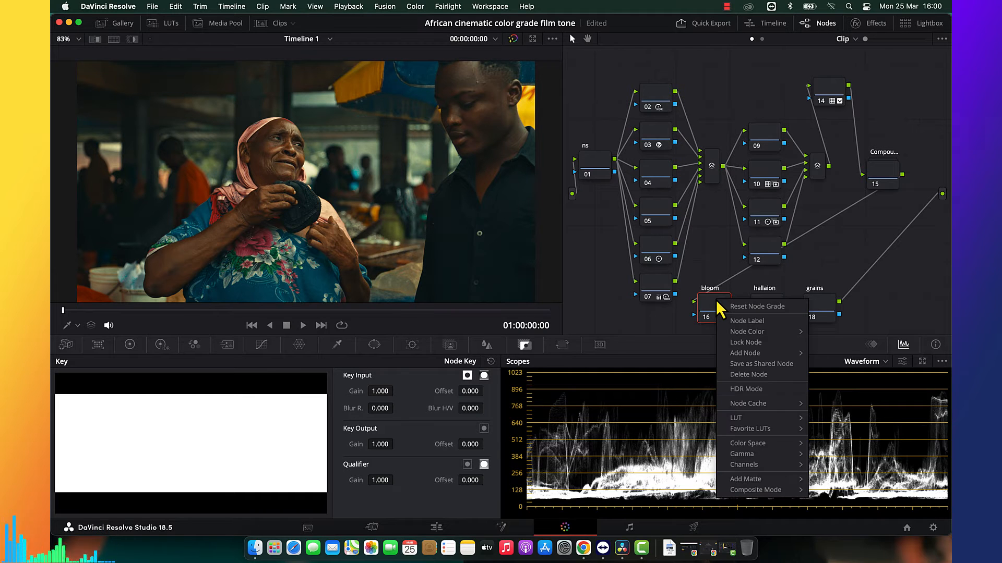
mouse_move(751, 444)
left_click(836, 257)
left_click(486, 345)
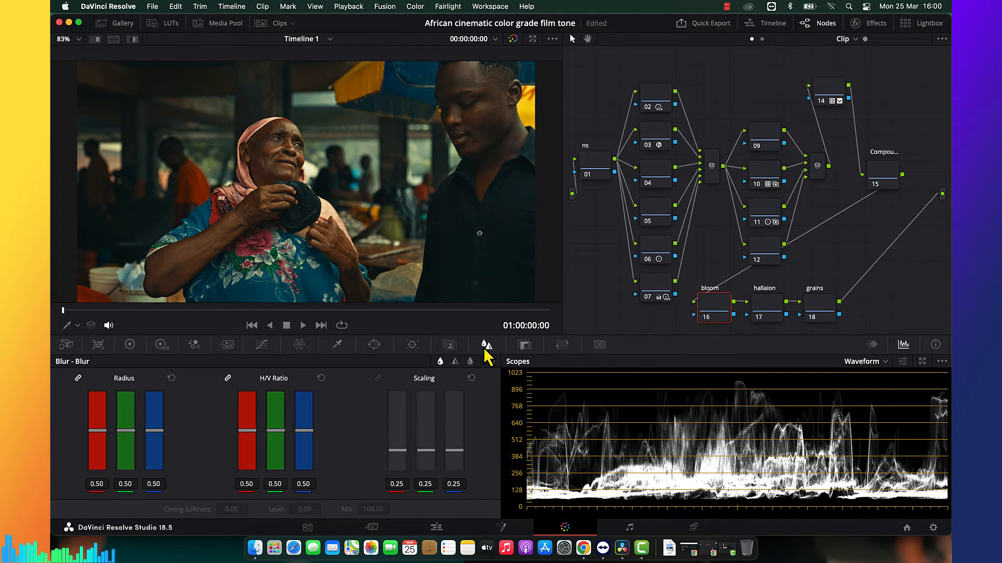
left_click_drag(150, 431, 154, 380)
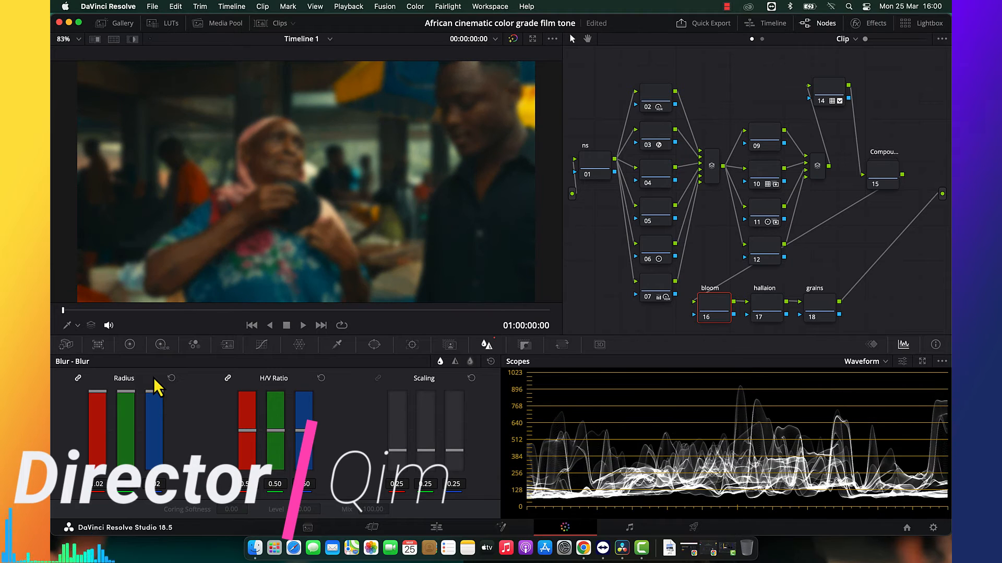
left_click_drag(160, 484, 181, 487)
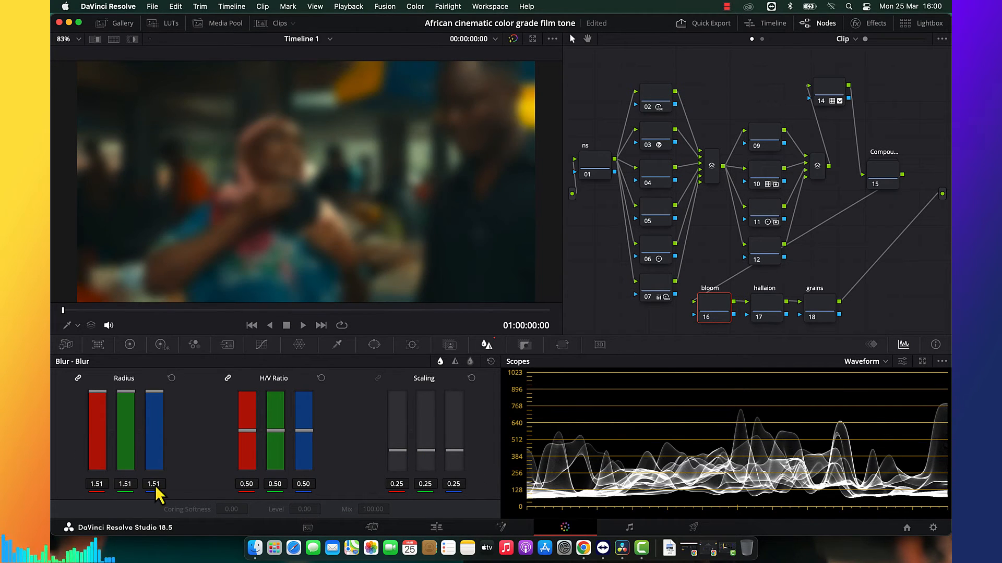
Set the bloom node's composite mode to Screen and reduce its blur radius to 0.80.
right_click(706, 312)
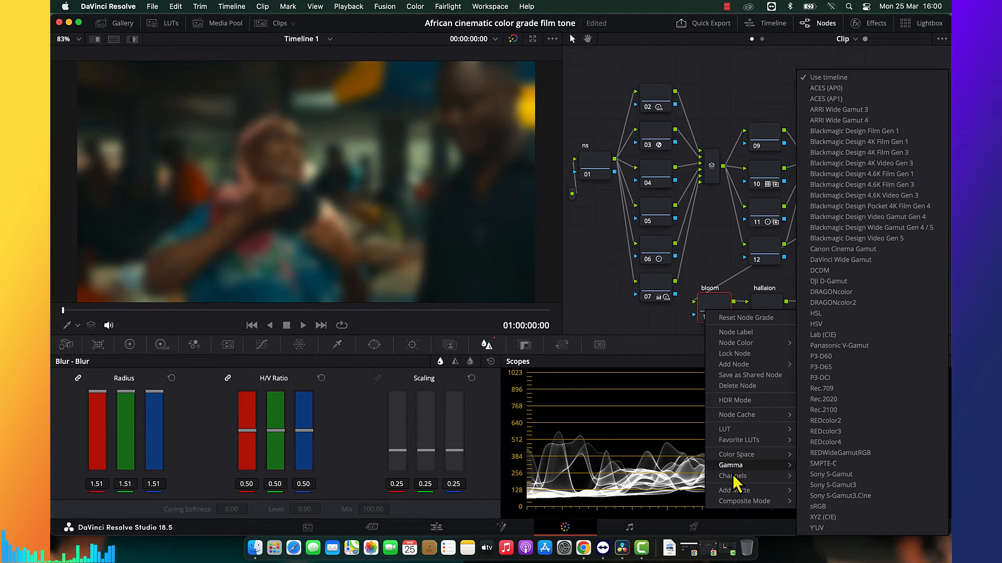
mouse_move(733, 480)
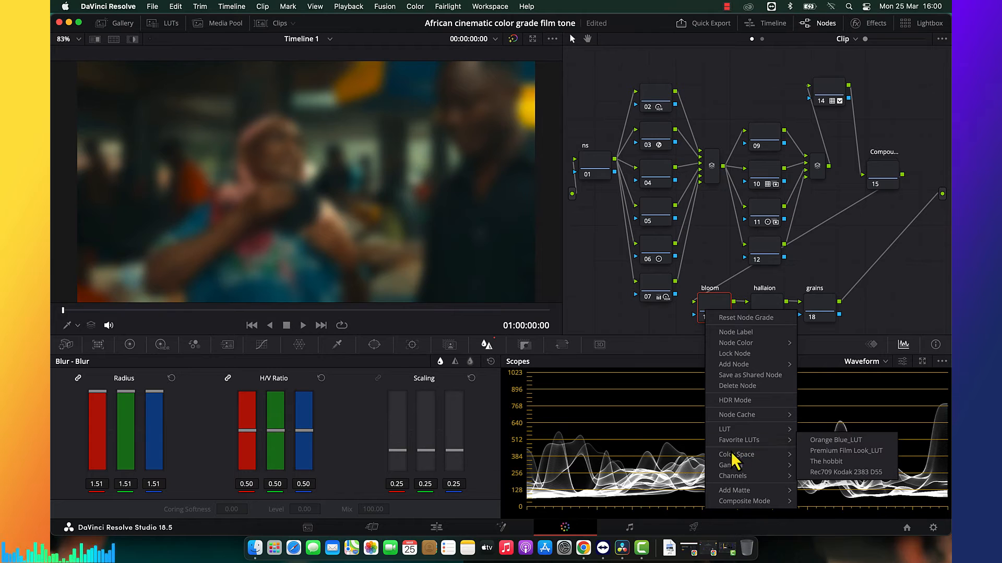
mouse_move(741, 501)
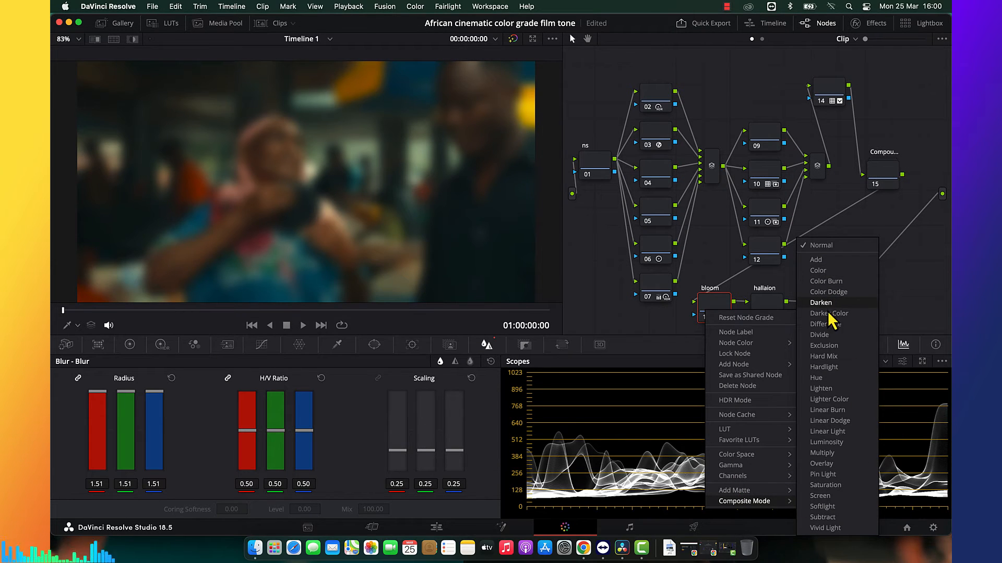
left_click(829, 500)
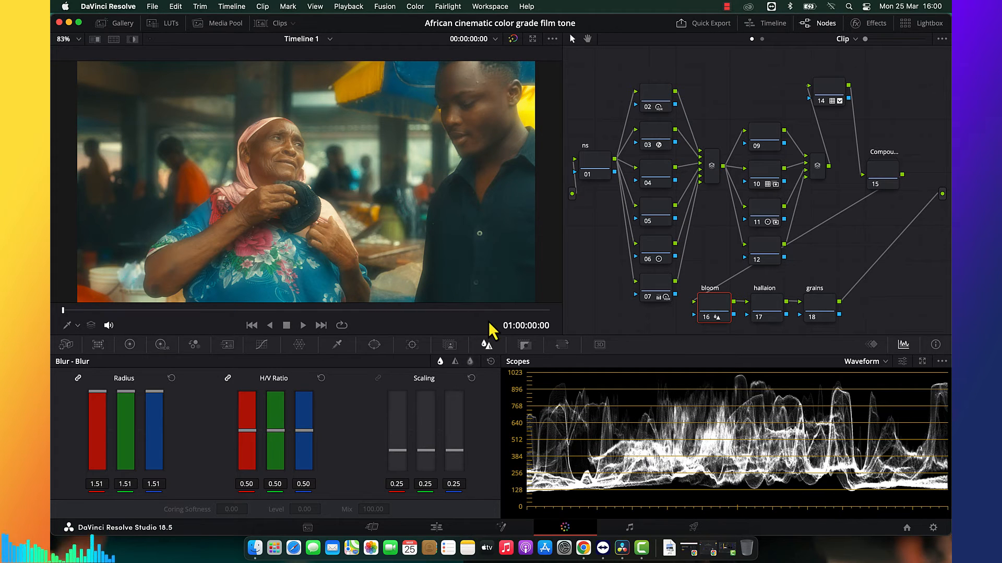
left_click_drag(155, 397, 157, 413)
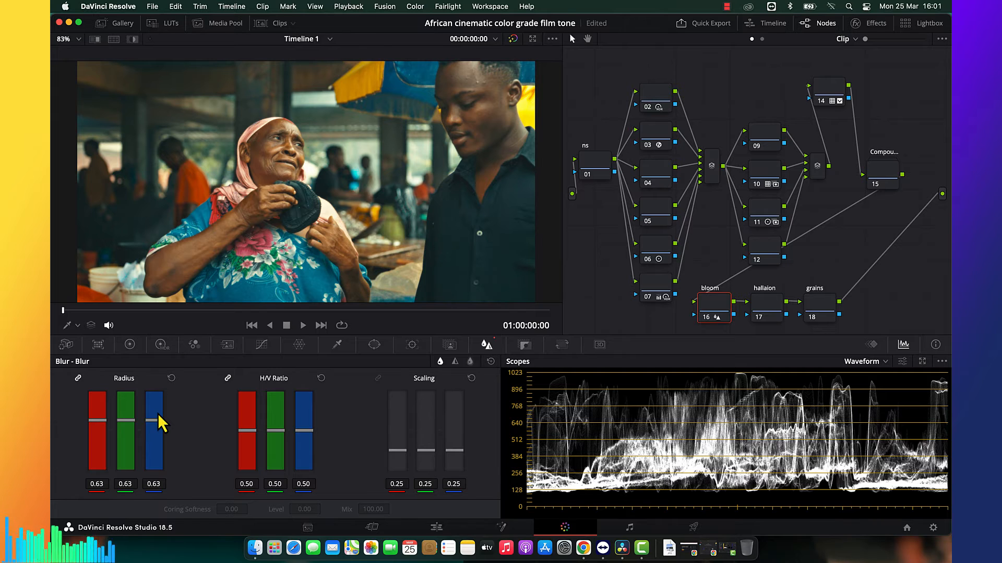
mouse_move(158, 415)
left_mouse_down()
mouse_move(153, 428)
mouse_move(153, 402)
left_mouse_up()
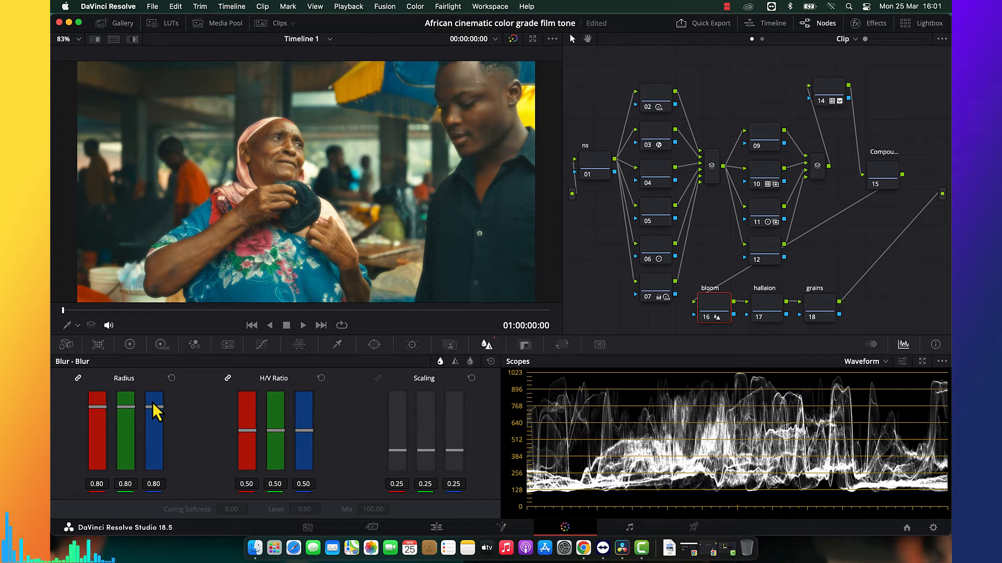
Darken the bloom node's shadows with several control points on the low end of its custom curve, and check the image full screen.
left_click(261, 345)
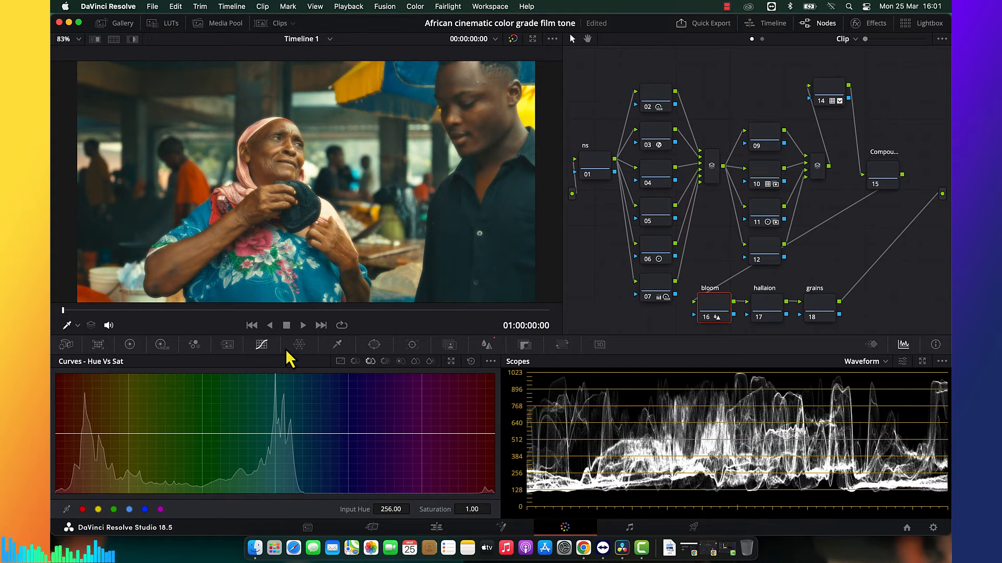
left_click(340, 361)
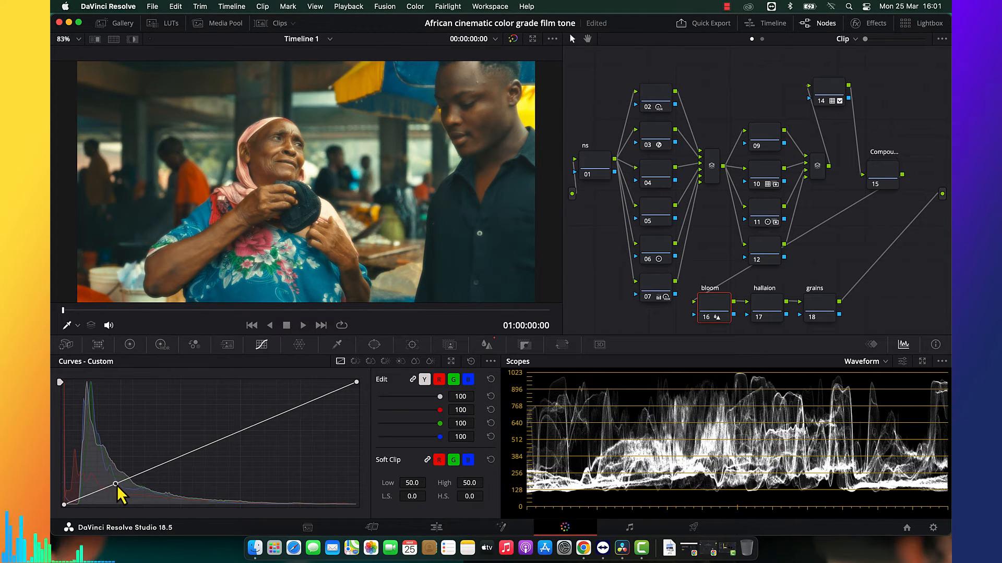
left_click_drag(126, 490, 138, 491)
left_click_drag(143, 496, 130, 497)
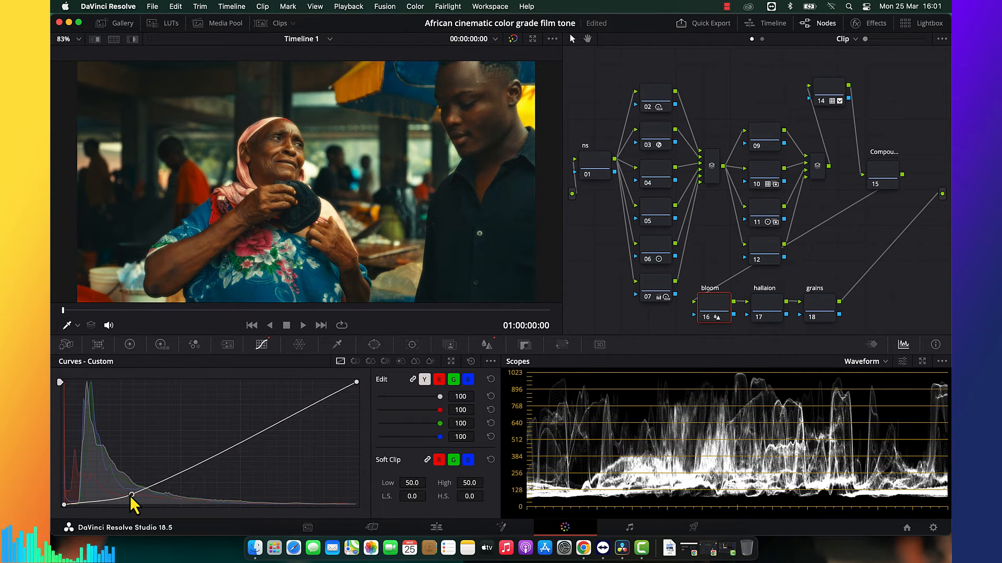
left_click(102, 503)
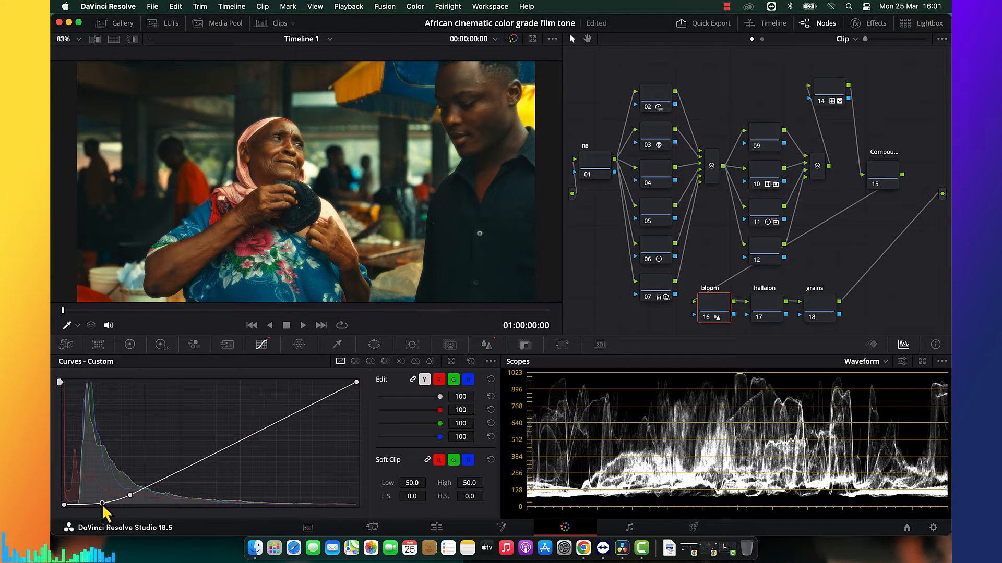
left_click(159, 489)
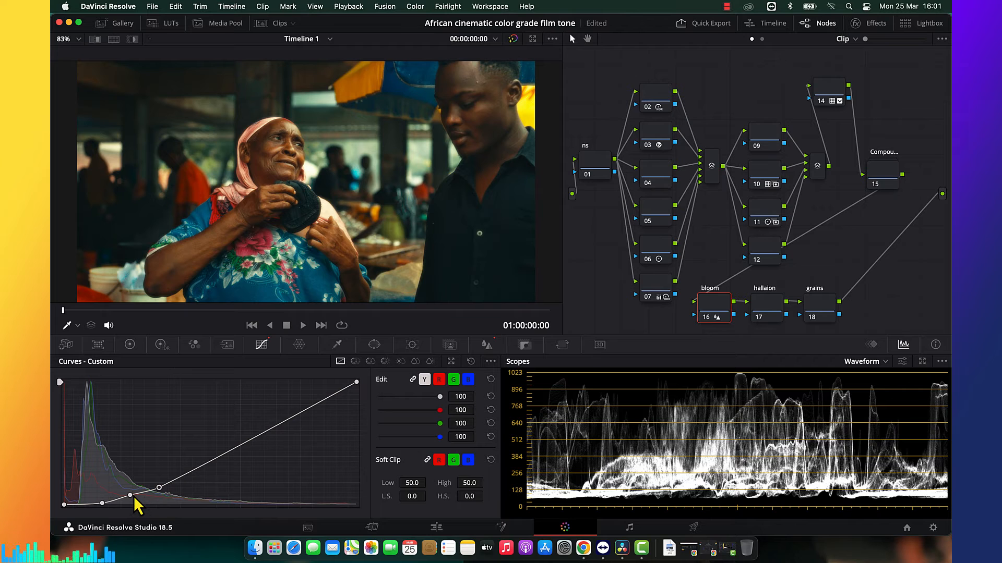
left_click_drag(134, 498, 135, 499)
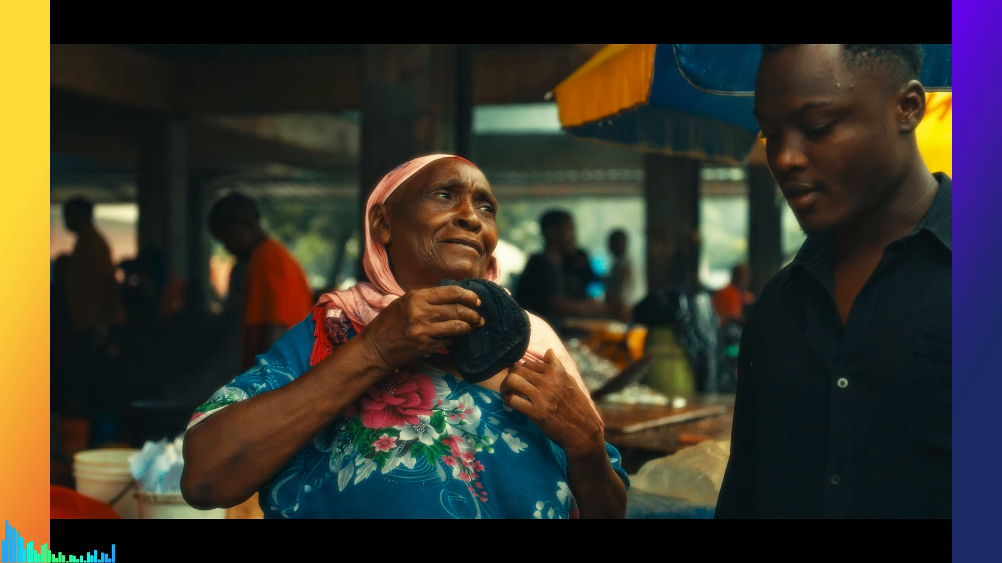
key("Escape")
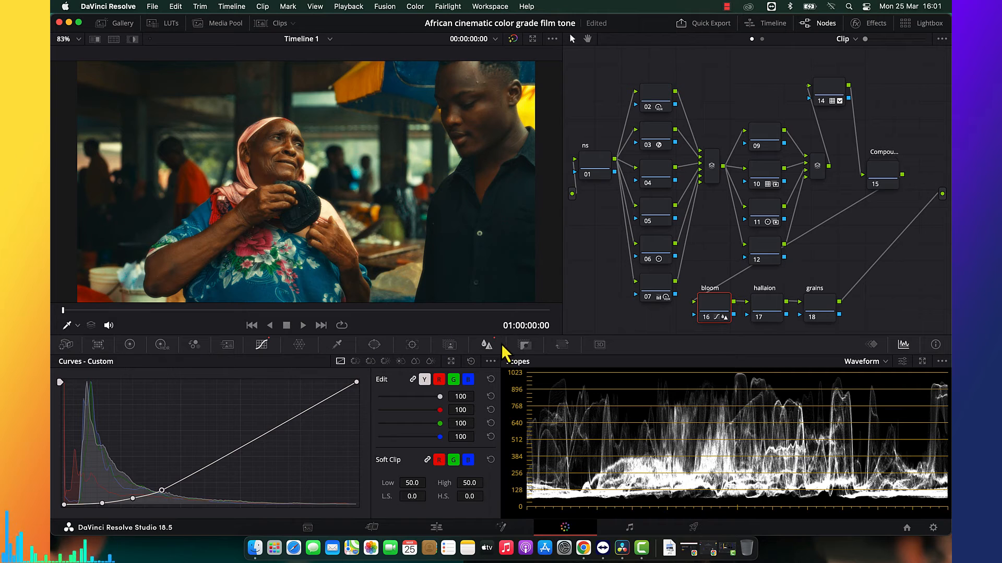
Set the bloom node's blur radius to 0.73 and slightly raise the highest added shadow point on its custom curve.
left_click(487, 344)
left_click_drag(153, 407, 154, 400)
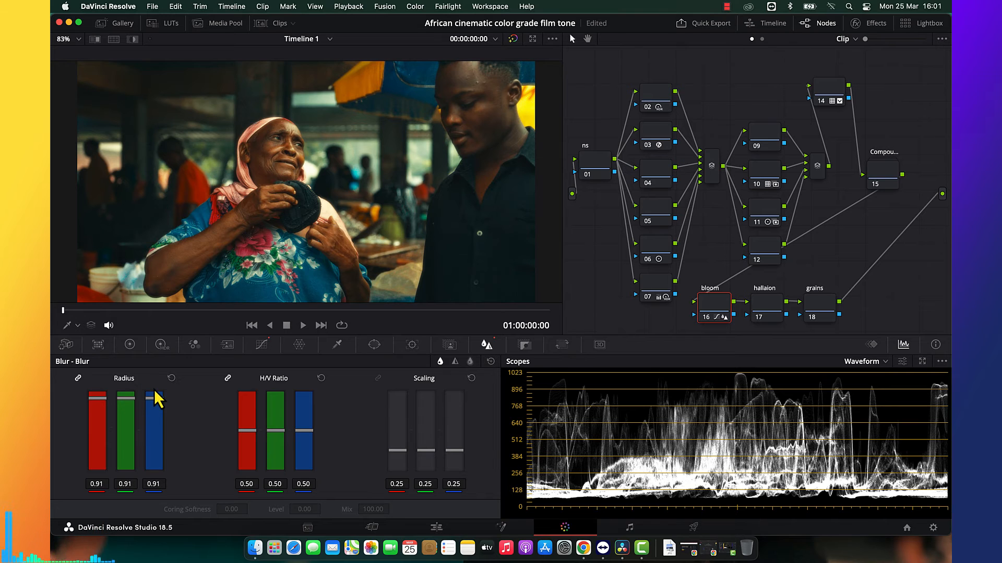
left_click_drag(154, 406, 156, 407)
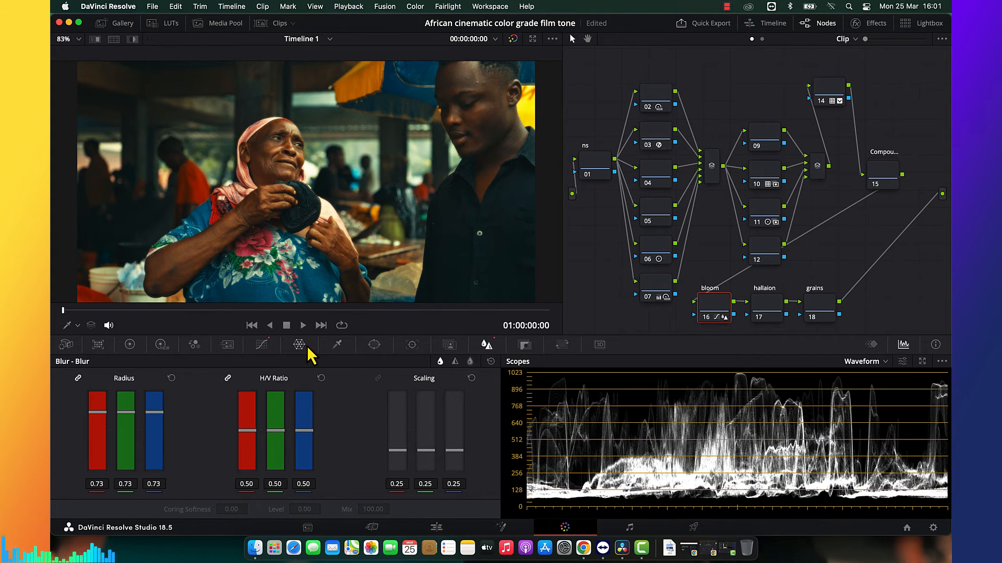
left_click(262, 345)
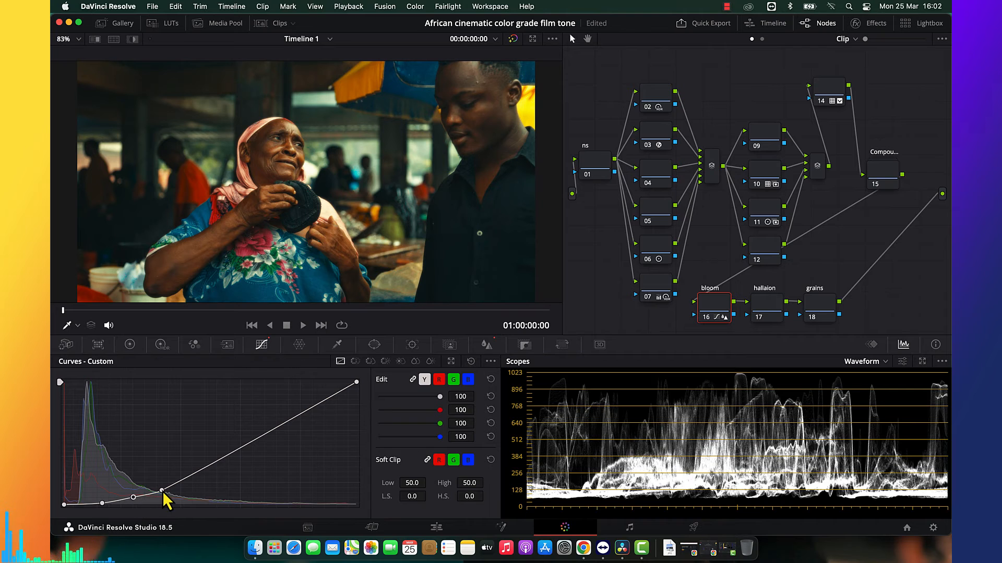
left_click_drag(162, 491, 162, 487)
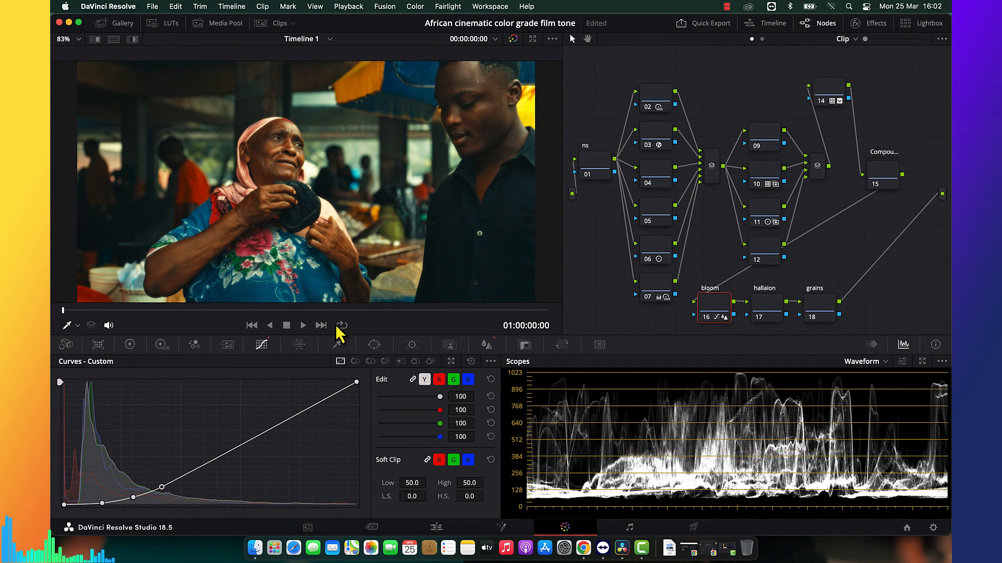
Compare the image with the bloom node off and on, and set its blur radius to 0.97.
key("super+d")
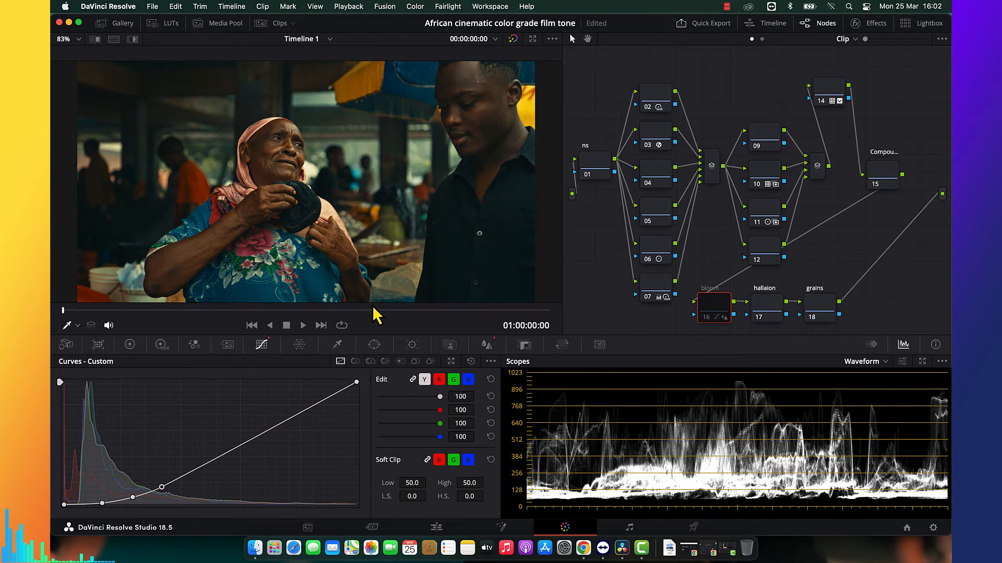
key("super+d")
key("super+d")
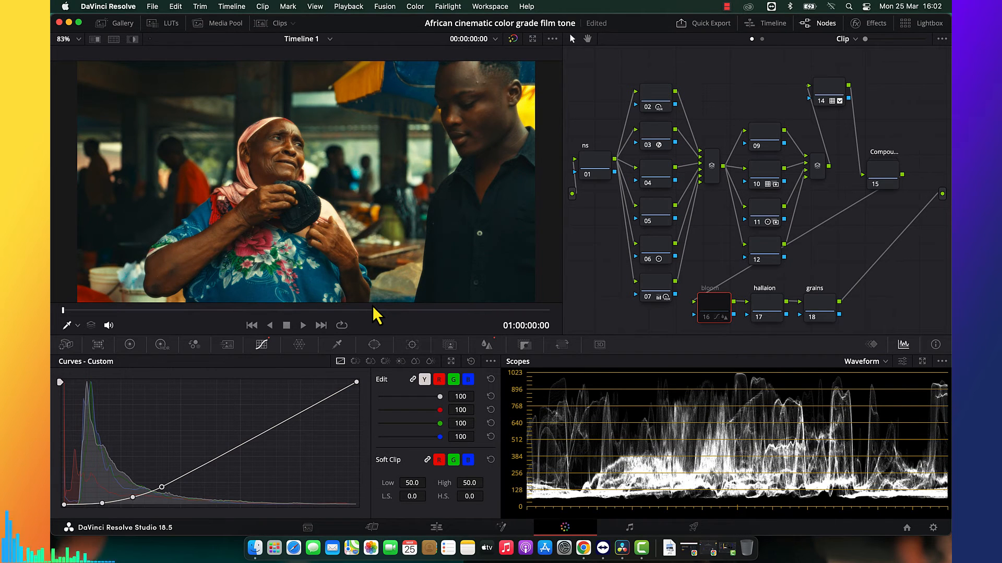
key("super+d")
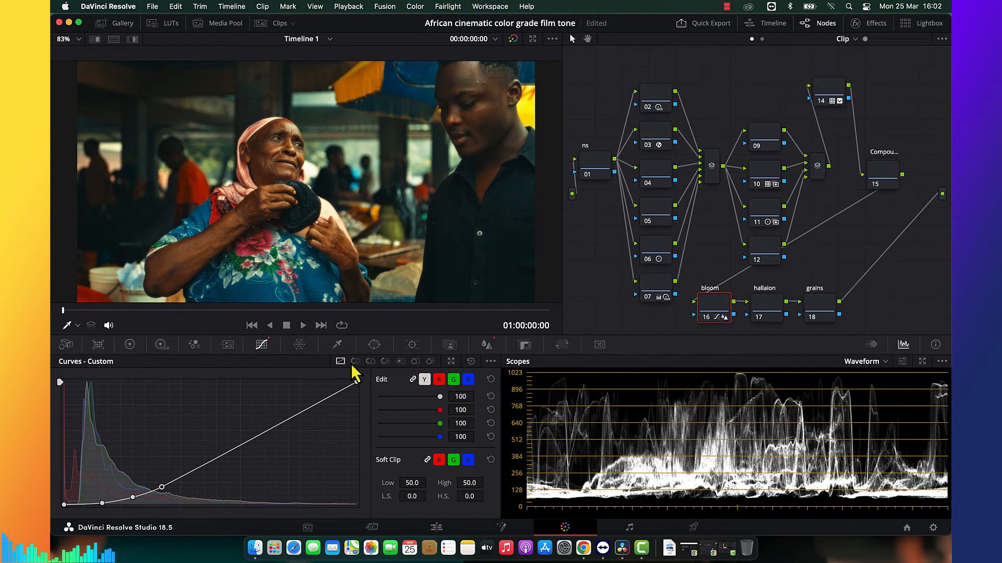
left_click(486, 345)
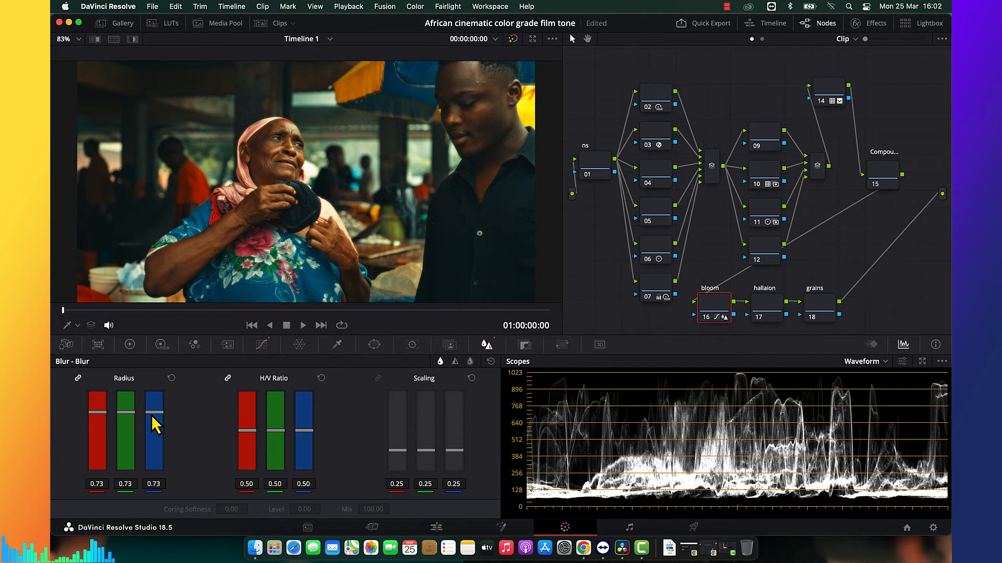
left_click_drag(155, 424, 155, 387)
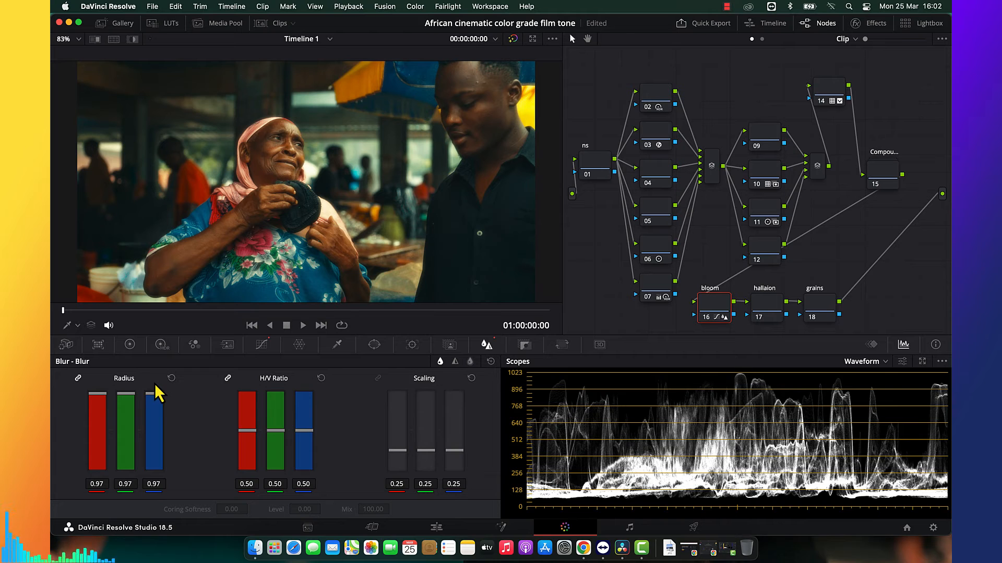
Set the bloom node's key output gain to 0.5 and check the image full screen before and after.
key("super+f")
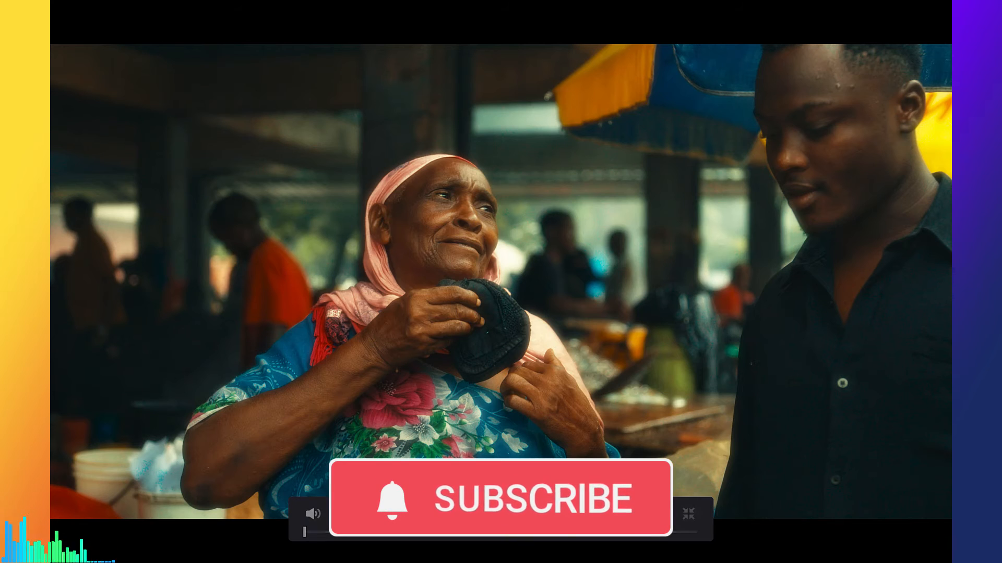
key("Escape")
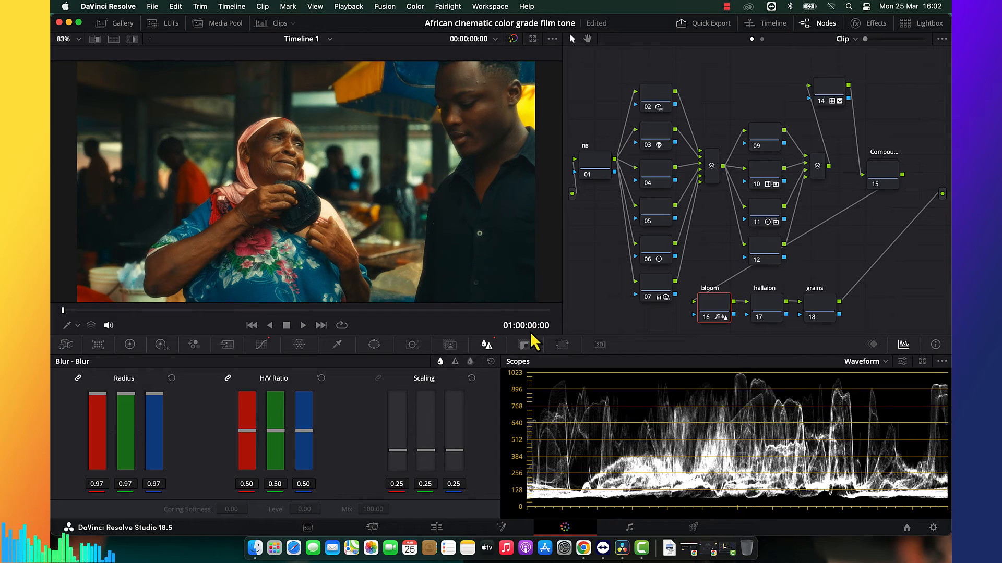
left_click(524, 345)
left_click(379, 444)
type("0.5")
key("Return")
key("super+f")
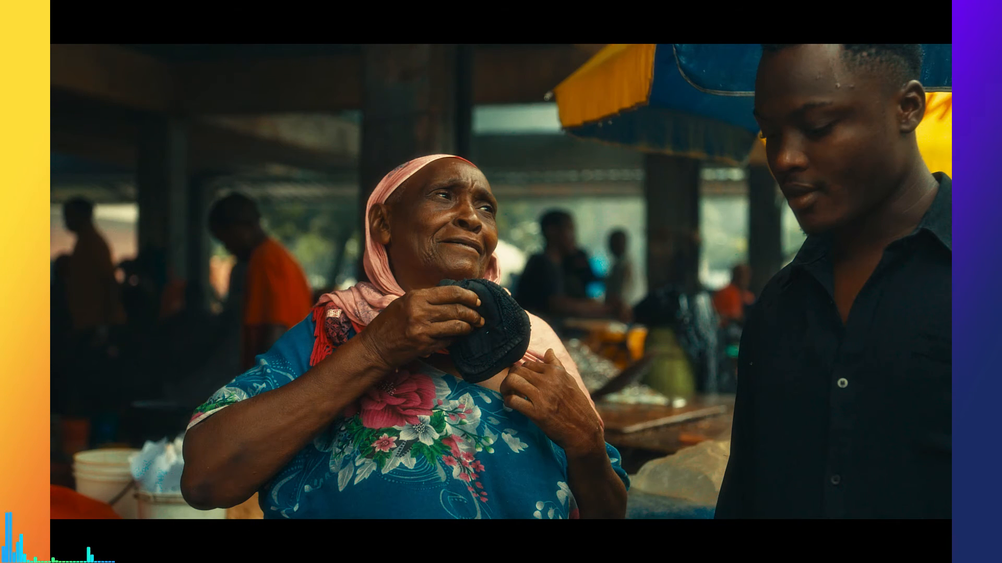
key("Escape")
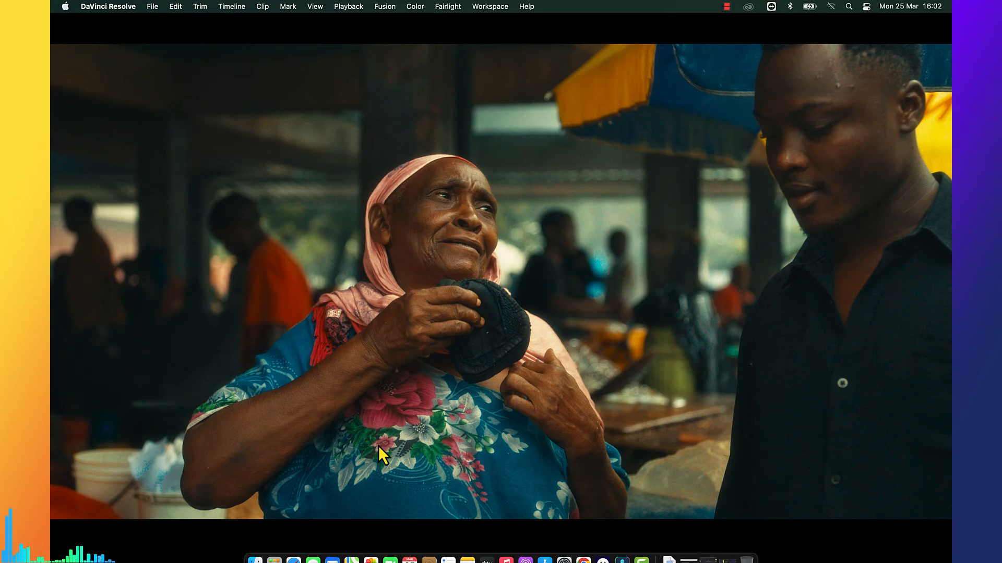
Try a key output gain of 0.30 on the bloom node, check it full screen, and restore the gain to 0.500.
double_click(386, 444)
type("0.50")
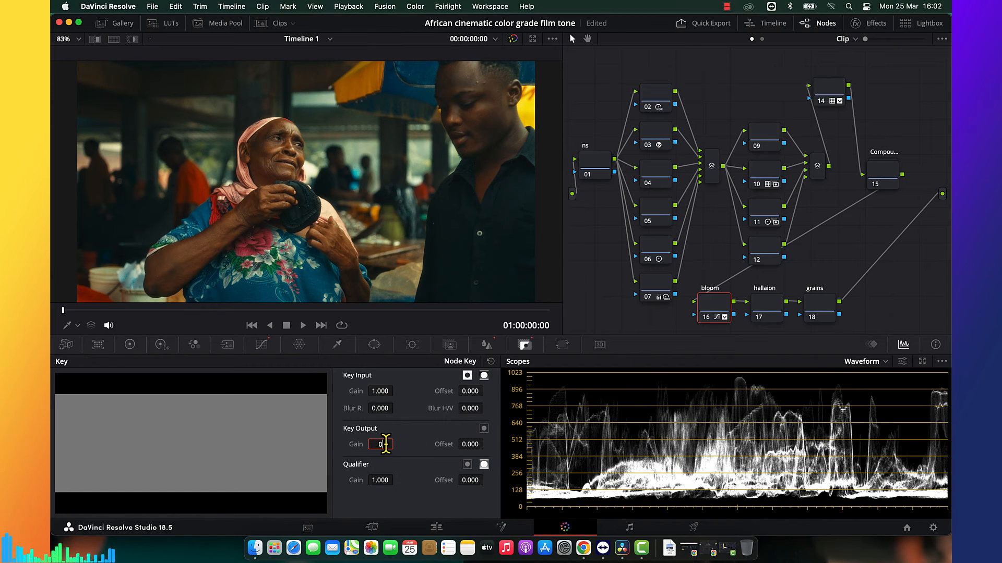
key("Return")
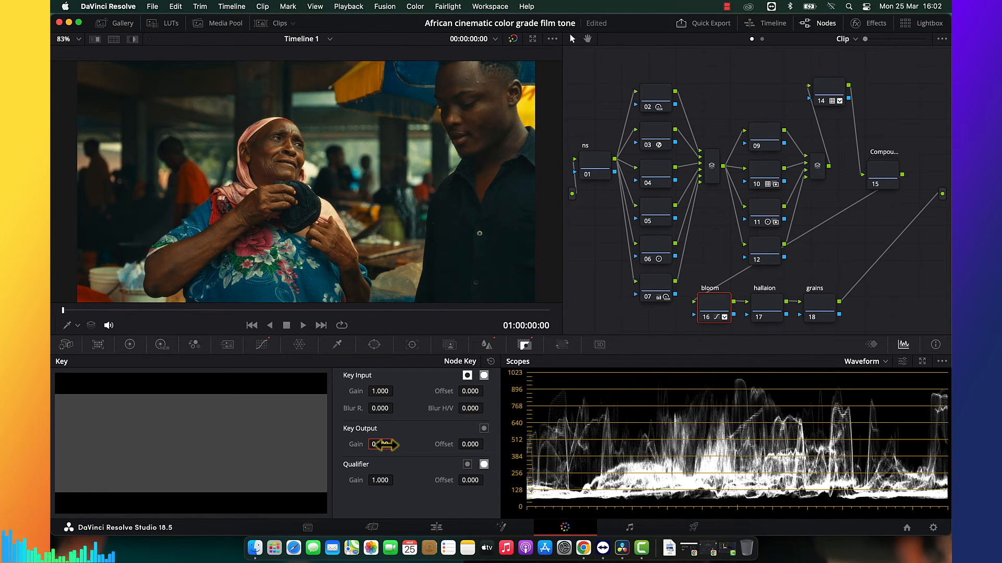
key("super+f")
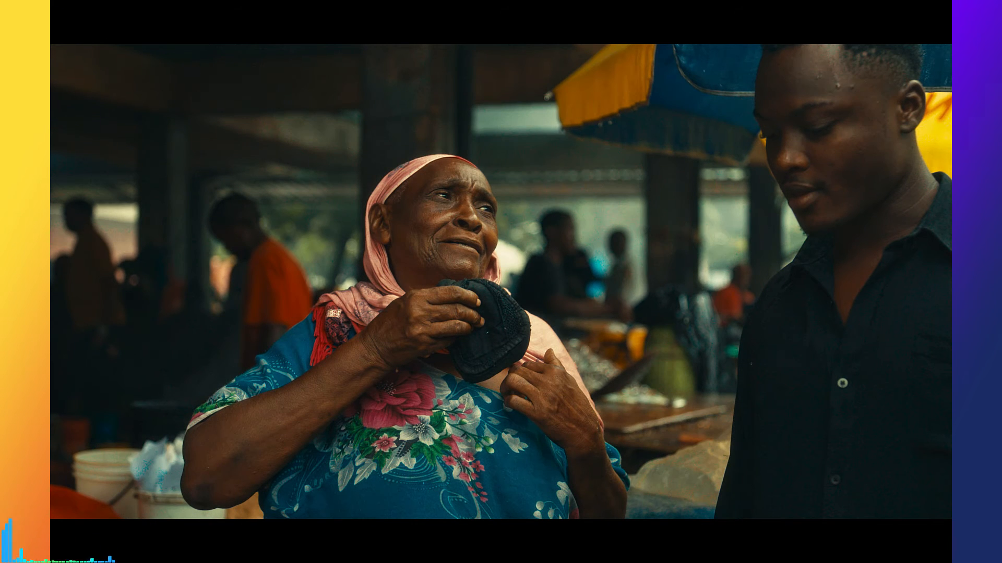
key("super+f")
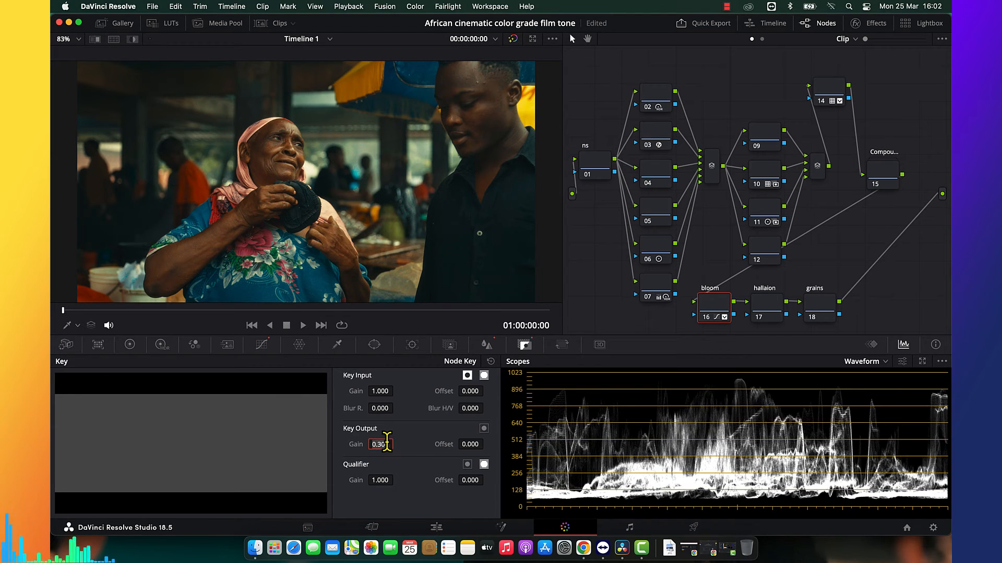
key("Return")
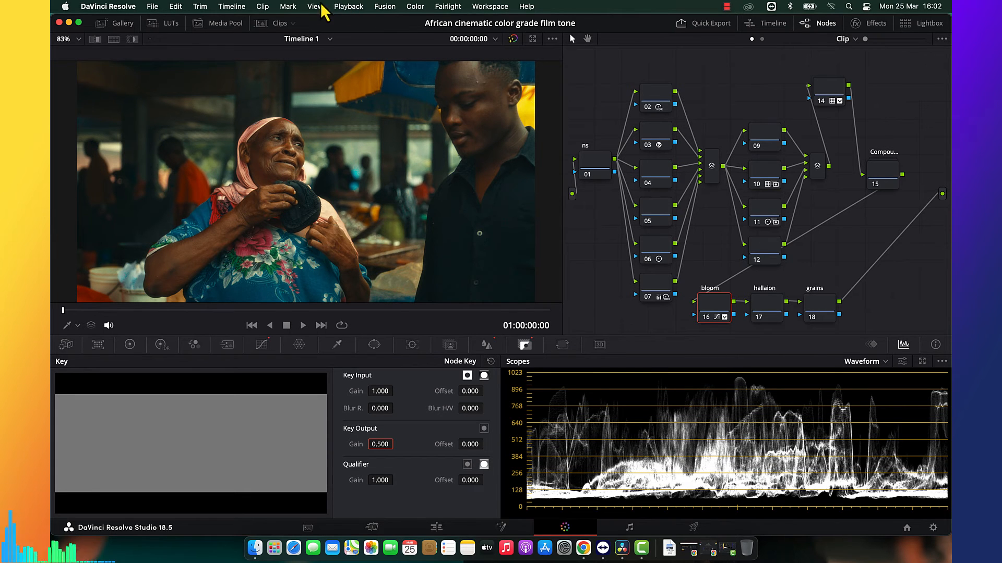
Find the Chromatic Aberration Removal effect by searching the effects library for "remo" and apply it to the halation node.
left_click(760, 301)
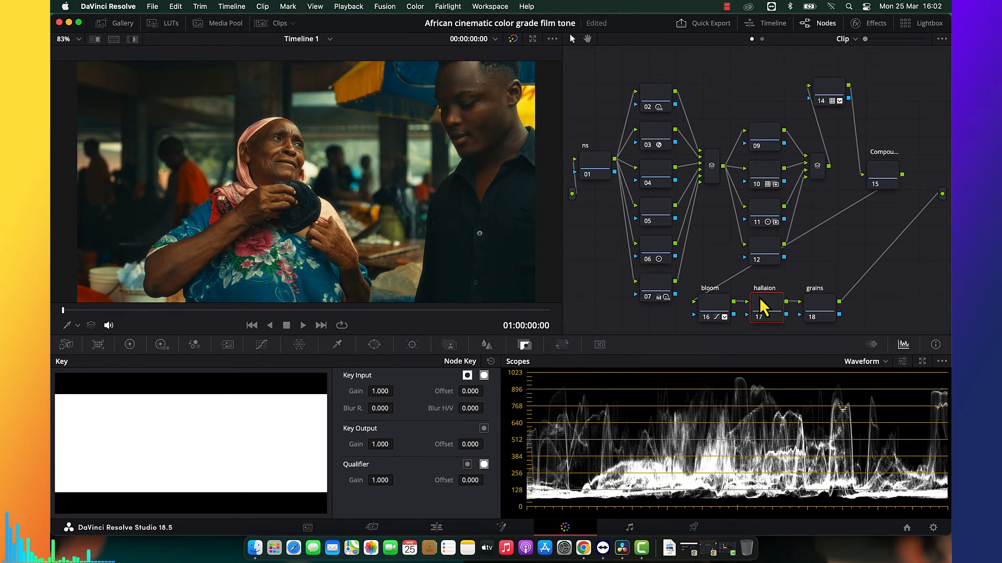
left_click(881, 27)
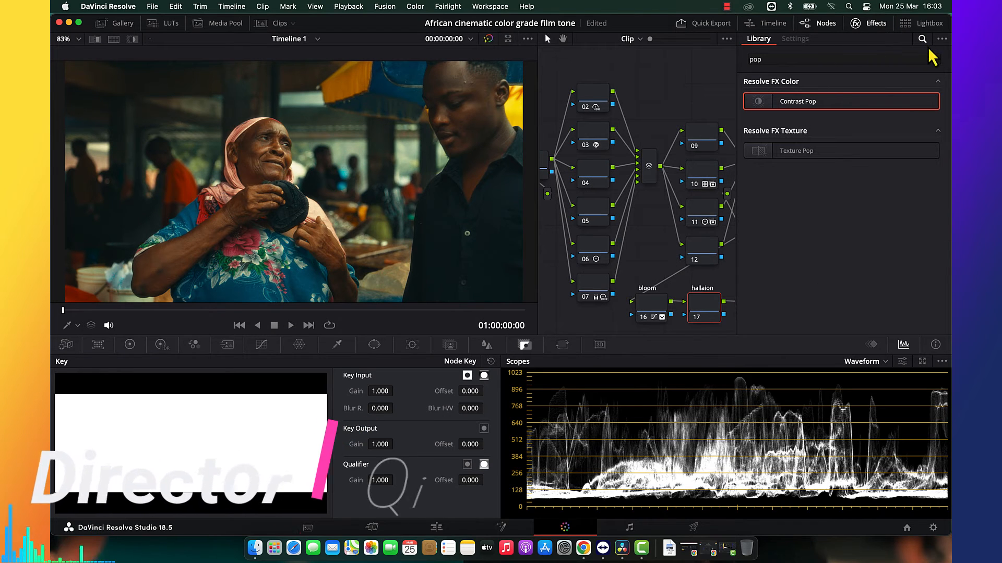
left_click(934, 59)
type("e")
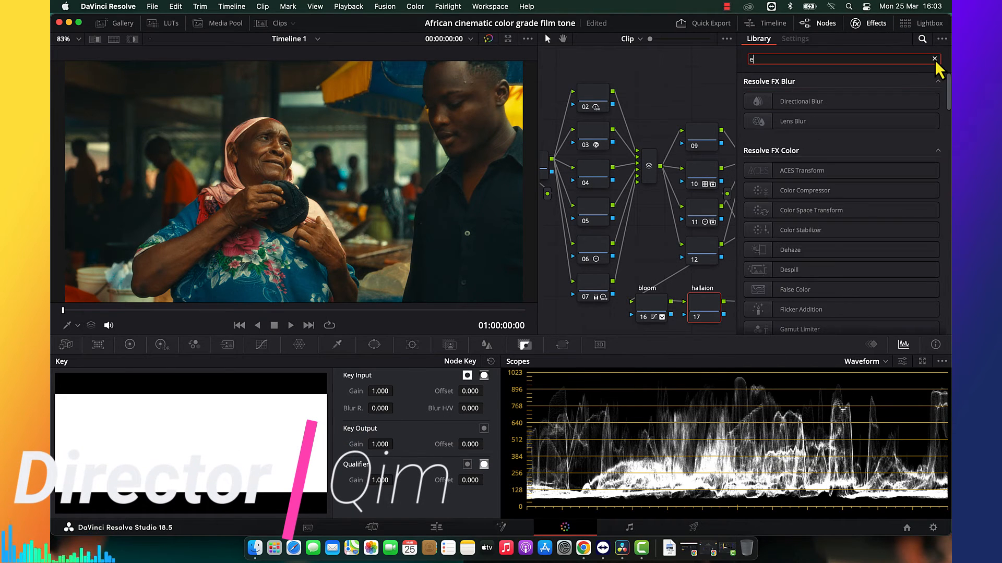
key("BackSpace")
type("re")
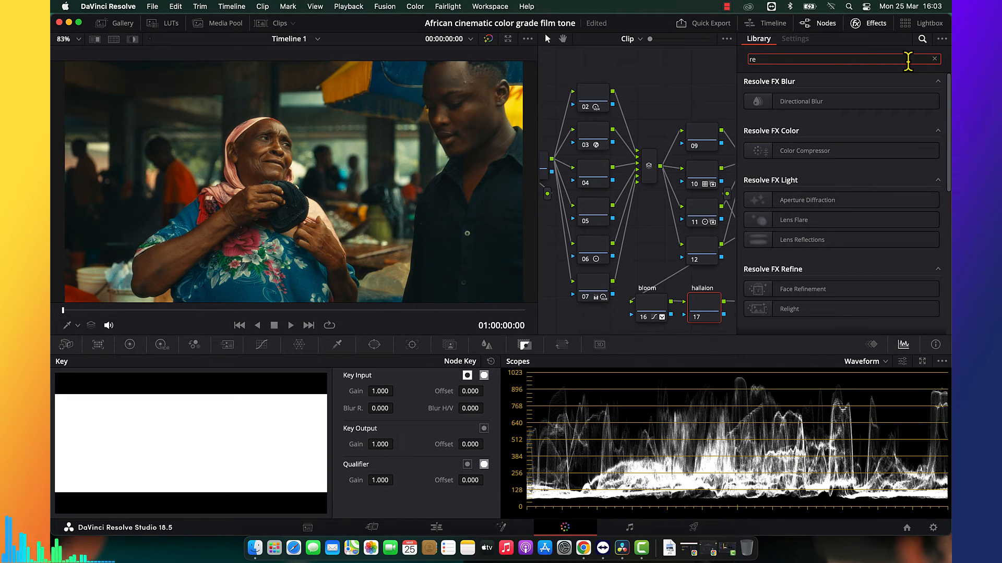
type("mo")
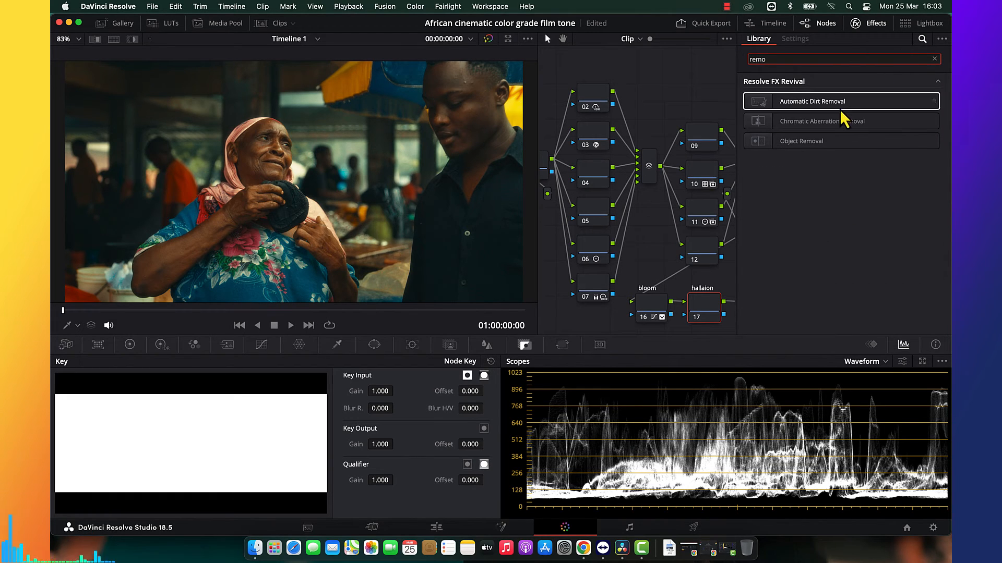
left_click_drag(840, 123, 702, 303)
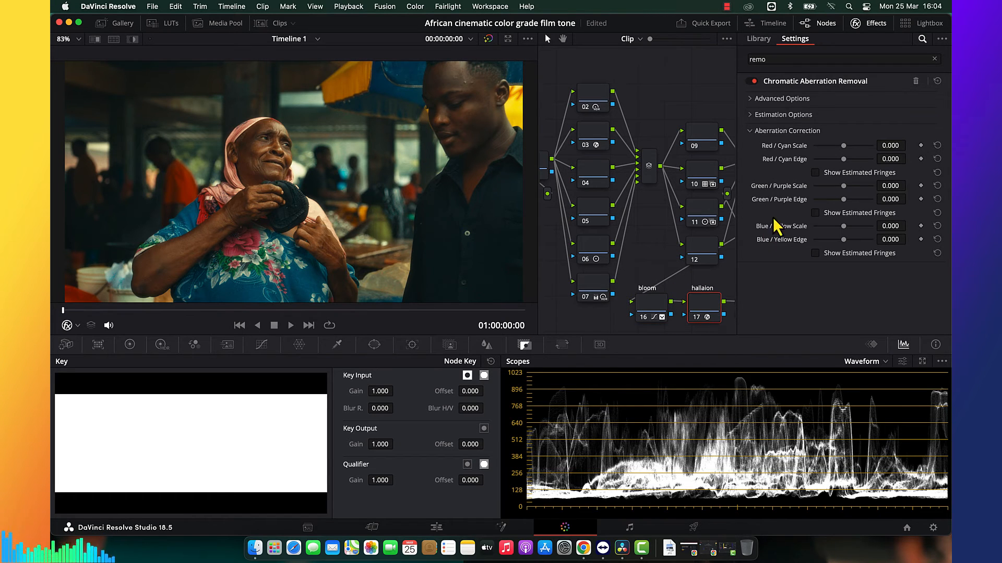
Set the aberration scale and edge to 0.633 and 0.303 for Red/Cyan, 0.394 and 0.450 for Green/Purple, 0.486 and 0.413 for Blue/Yellow.
left_click_drag(851, 148, 862, 148)
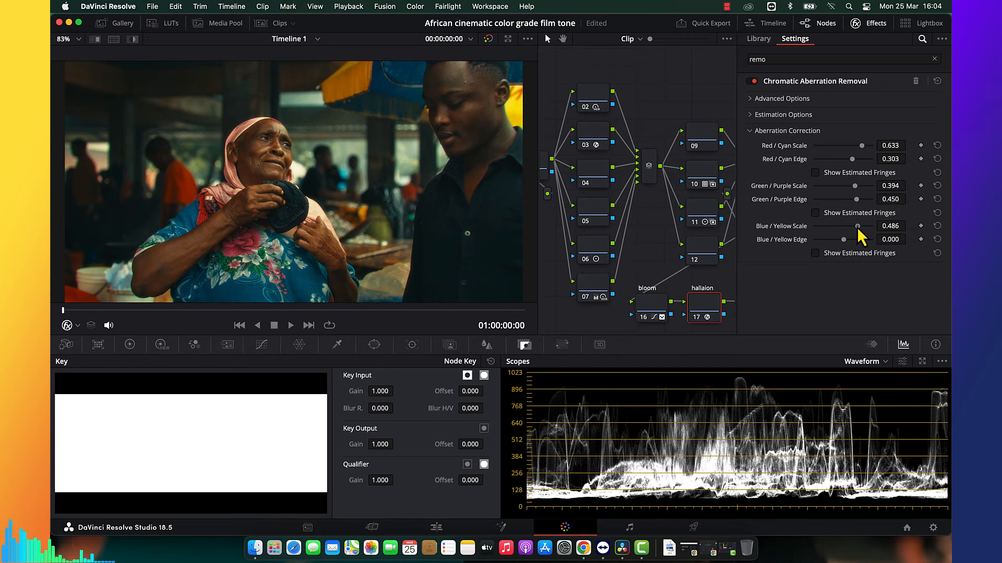
left_click(874, 28)
Examine close-up image edges with the halation node off and on at different magnifications, and review its aberration settings.
scroll(438, 194, "up", 5)
scroll(437, 195, "up", 10)
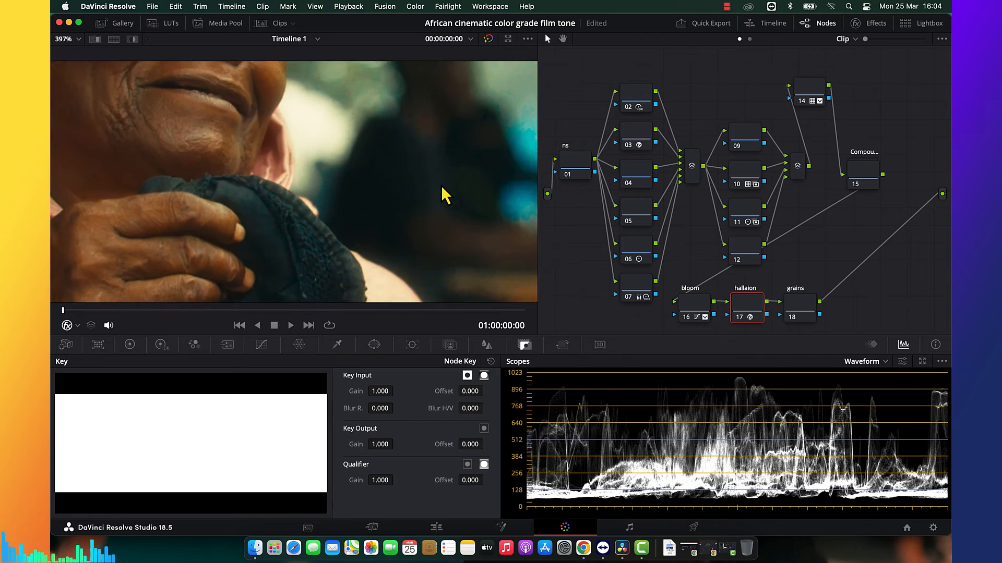
scroll(445, 195, "up", 8)
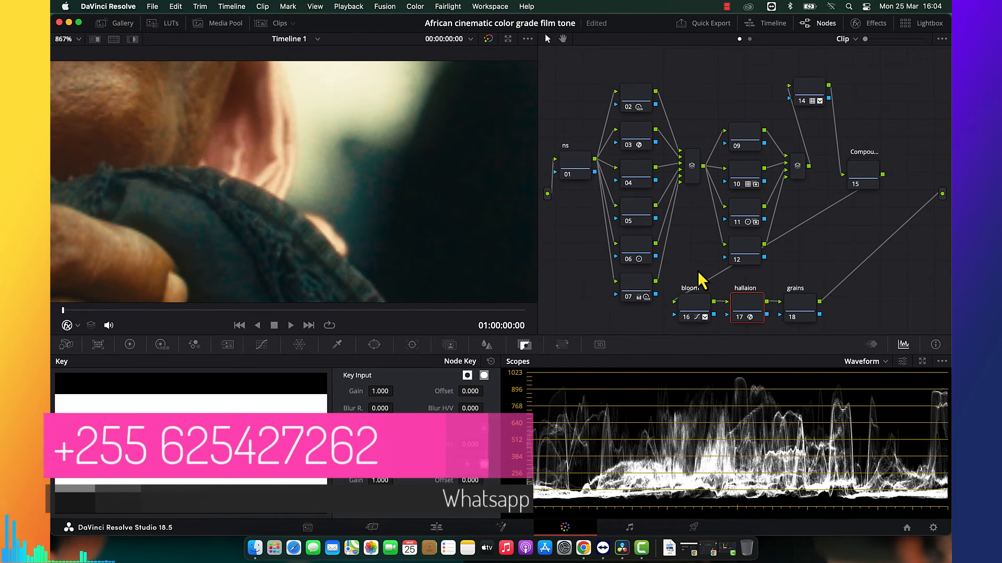
key("ctrl+d")
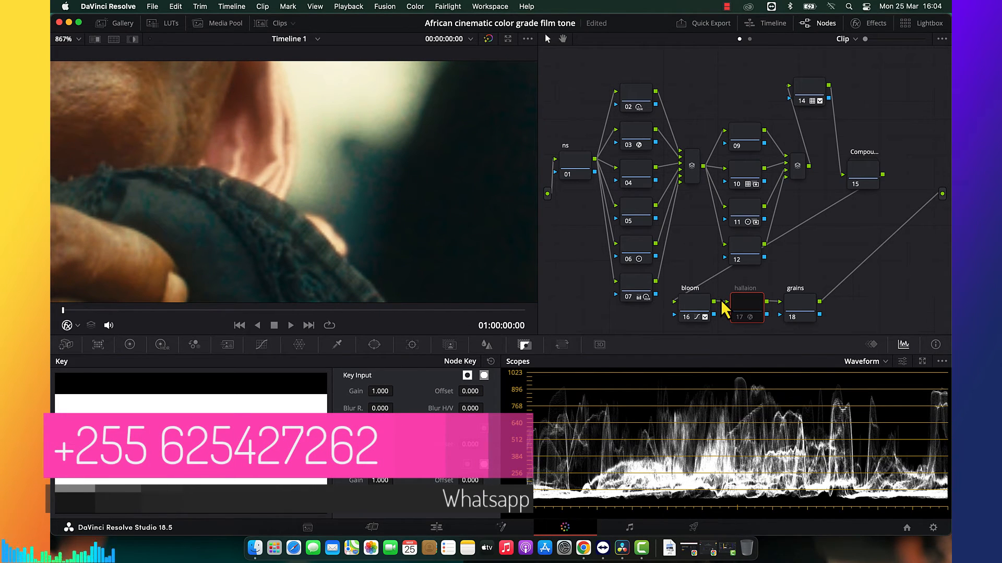
key("ctrl+d")
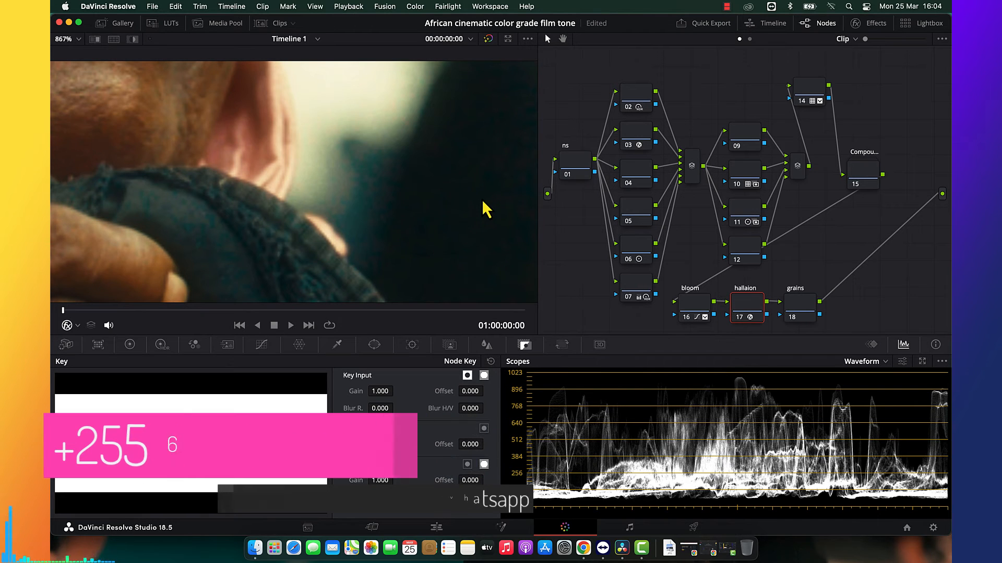
scroll(485, 208, "down", 3)
scroll(486, 209, "down", 8)
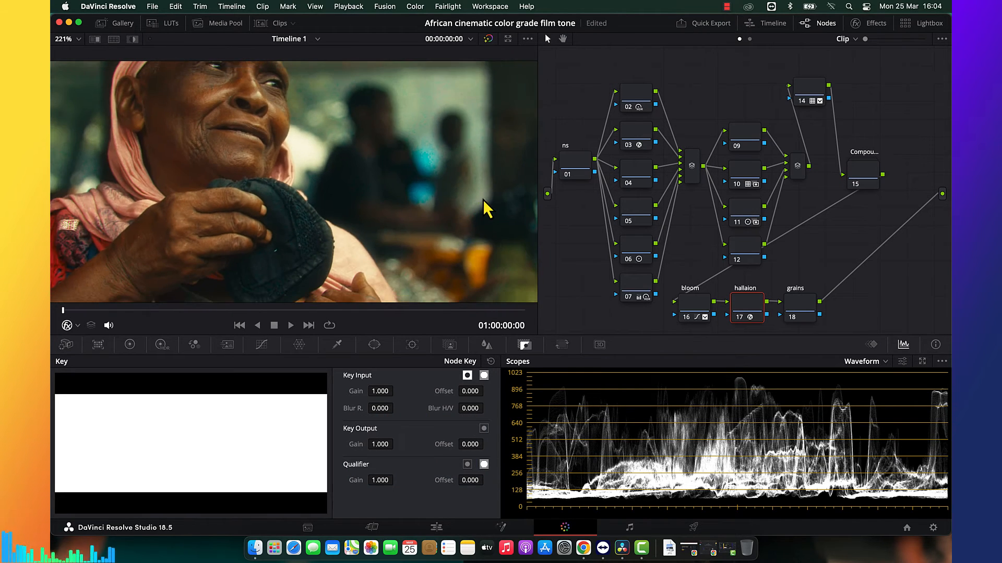
scroll(365, 199, "down", 2)
scroll(217, 172, "up", 3)
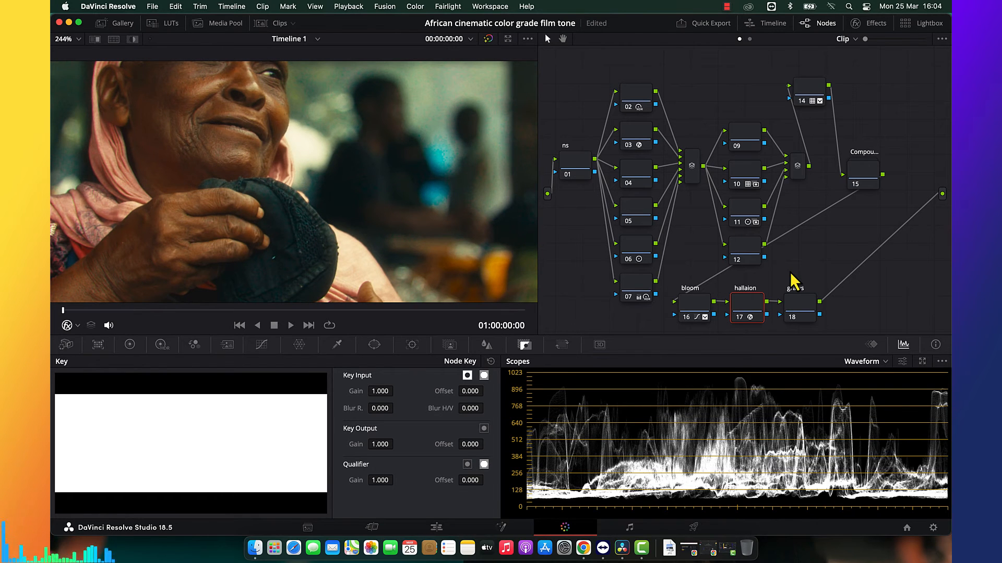
key("ctrl+d")
key("ctrl+d")
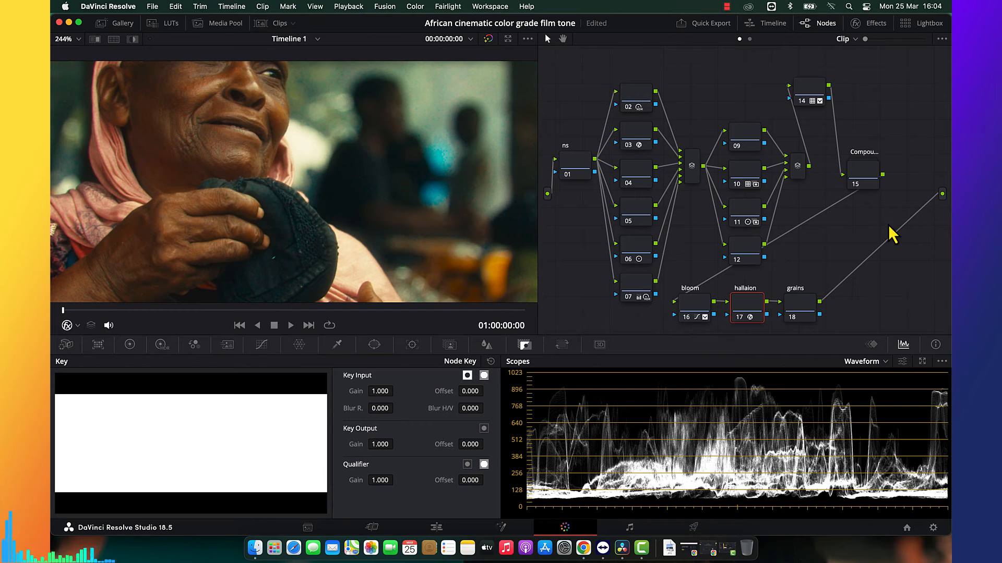
left_click(879, 26)
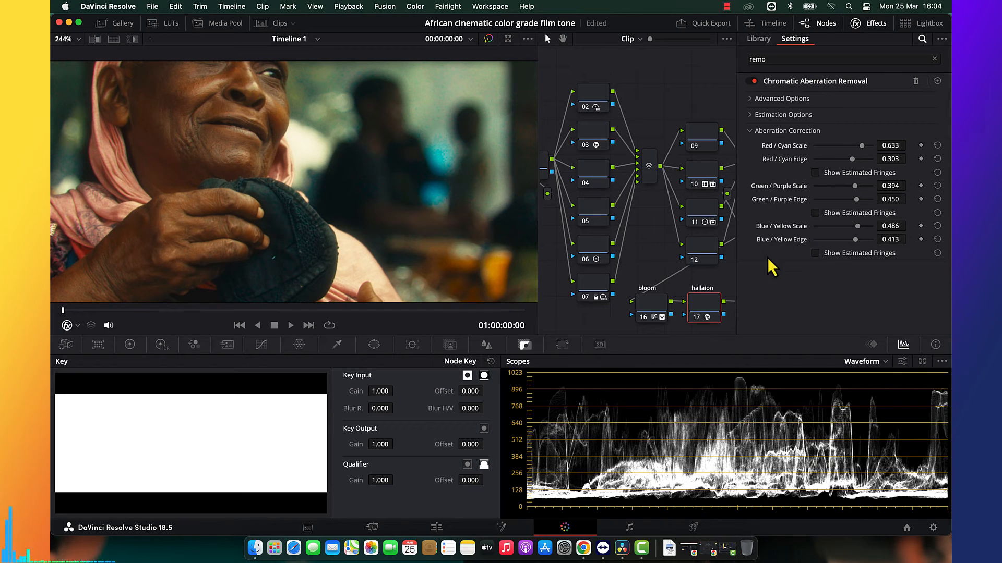
left_click(875, 24)
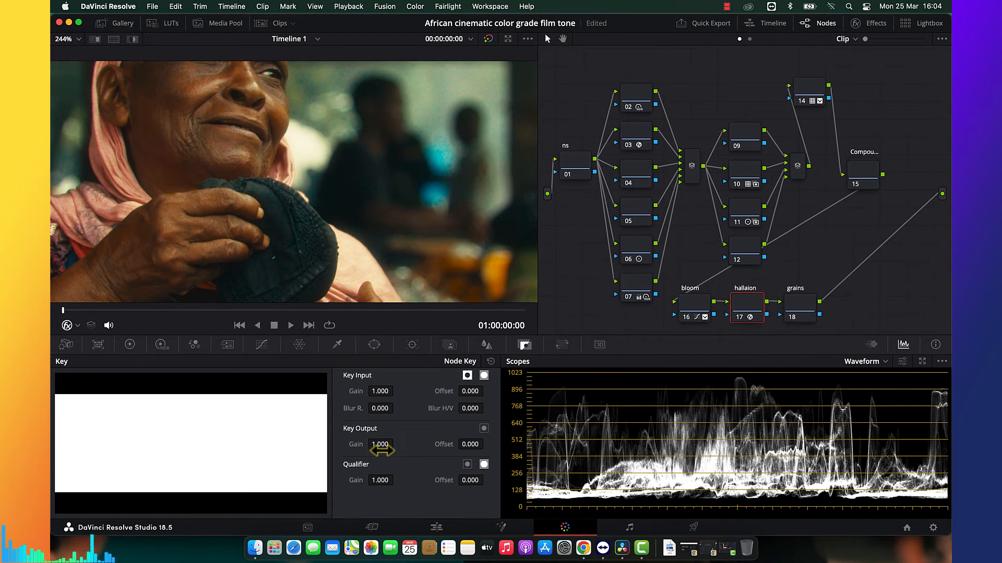
Set the halation node's key output gain to 0.500 and check the image full screen.
type(".5")
key("Return")
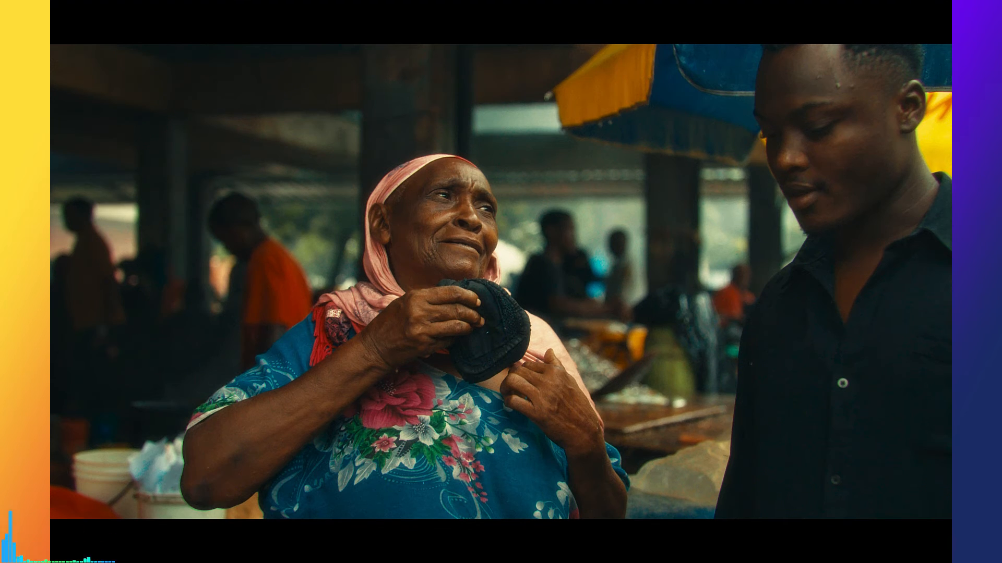
key("Escape")
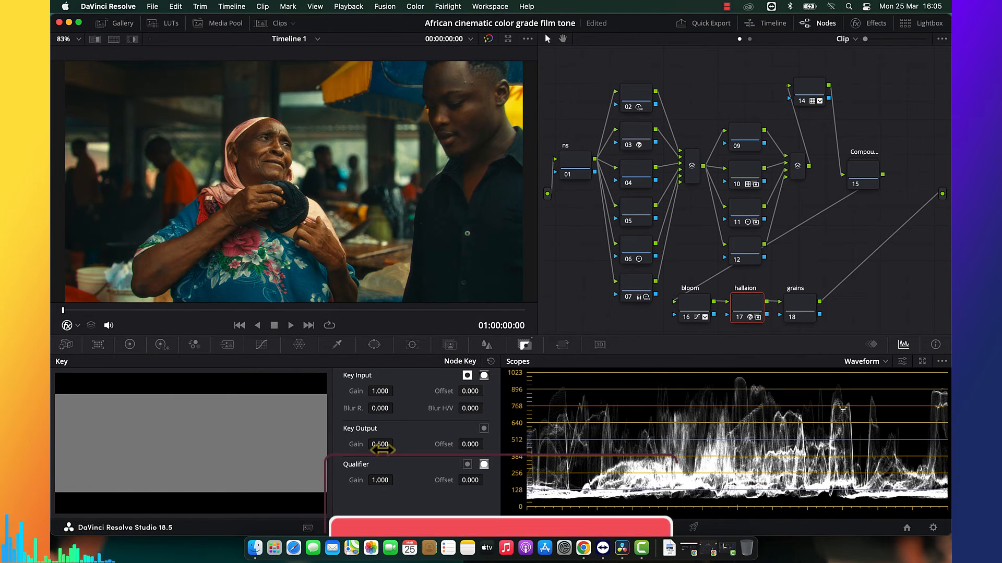
Move the grains node below node 07, find the DCTL effect in the effects library and apply it to the grains node.
left_click(798, 311)
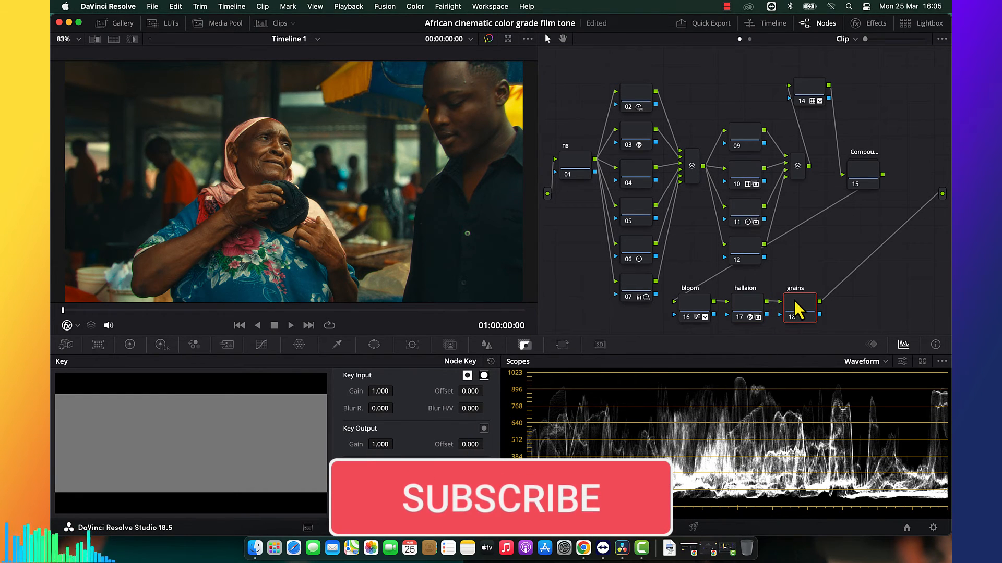
left_click_drag(801, 316, 587, 323)
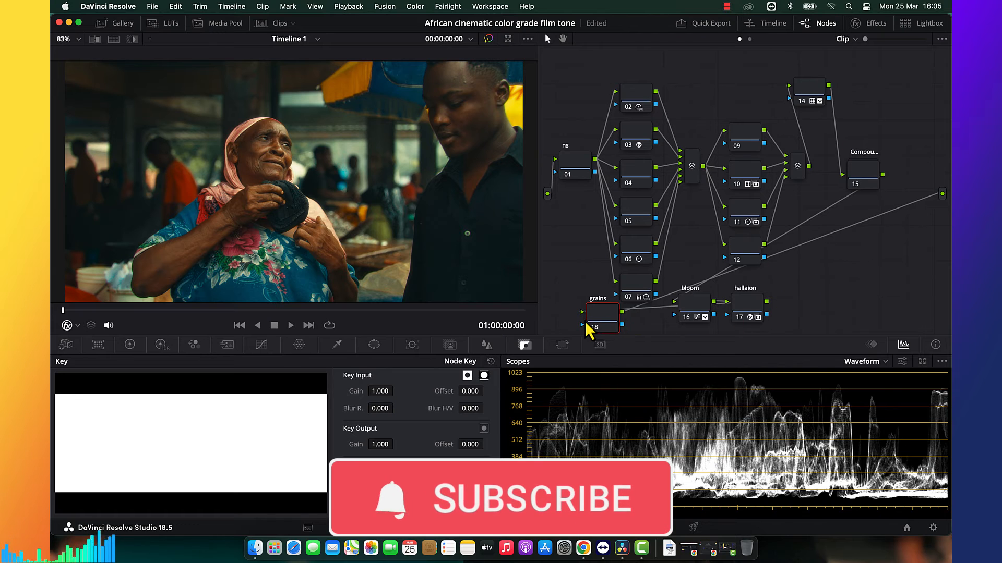
left_click(872, 23)
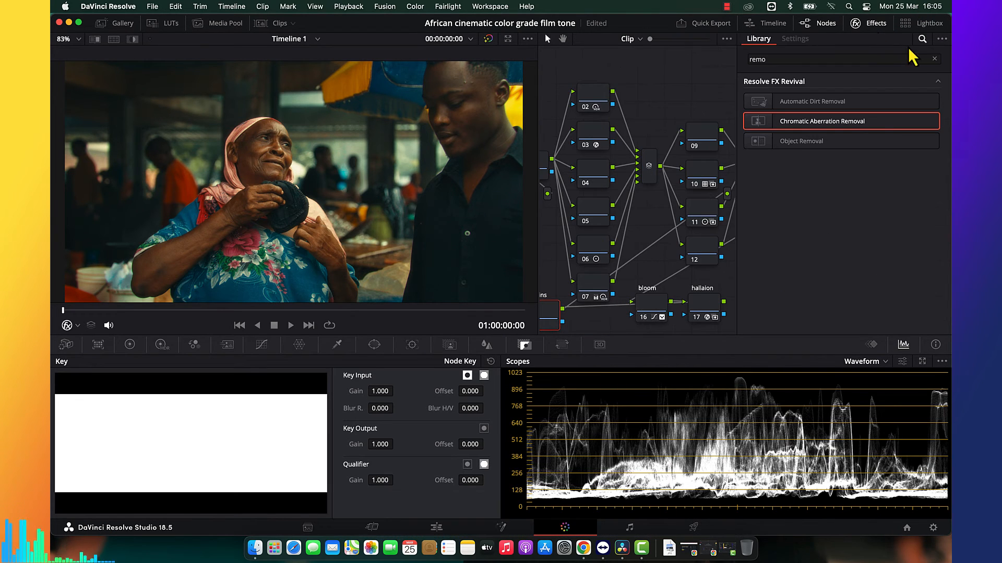
left_click(933, 59)
type("fas")
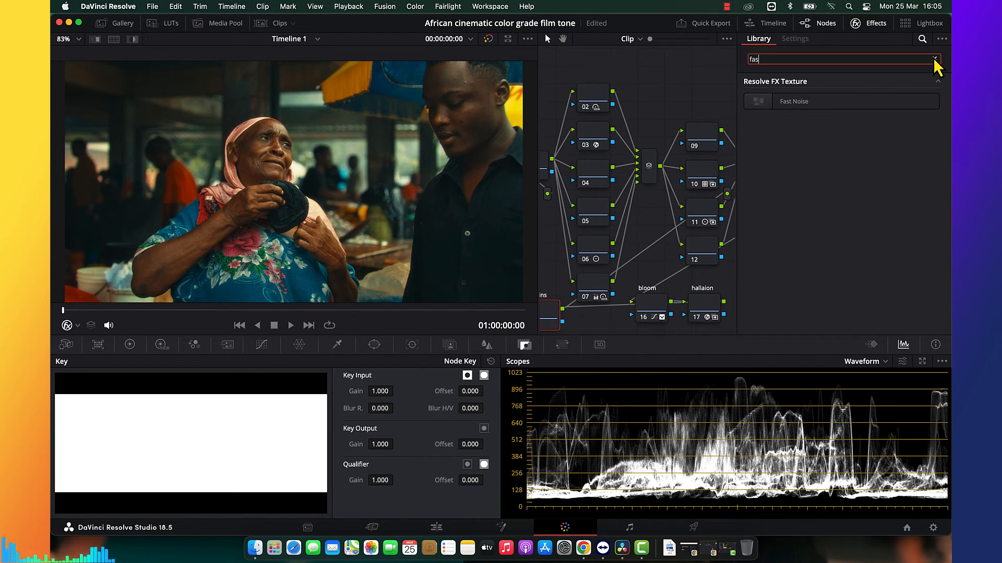
left_click(935, 59)
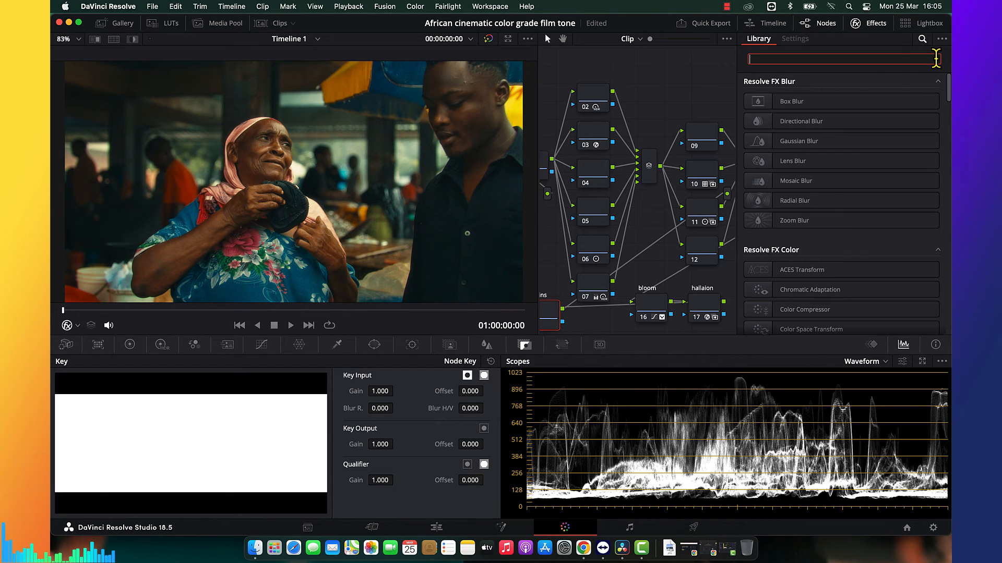
type("dct")
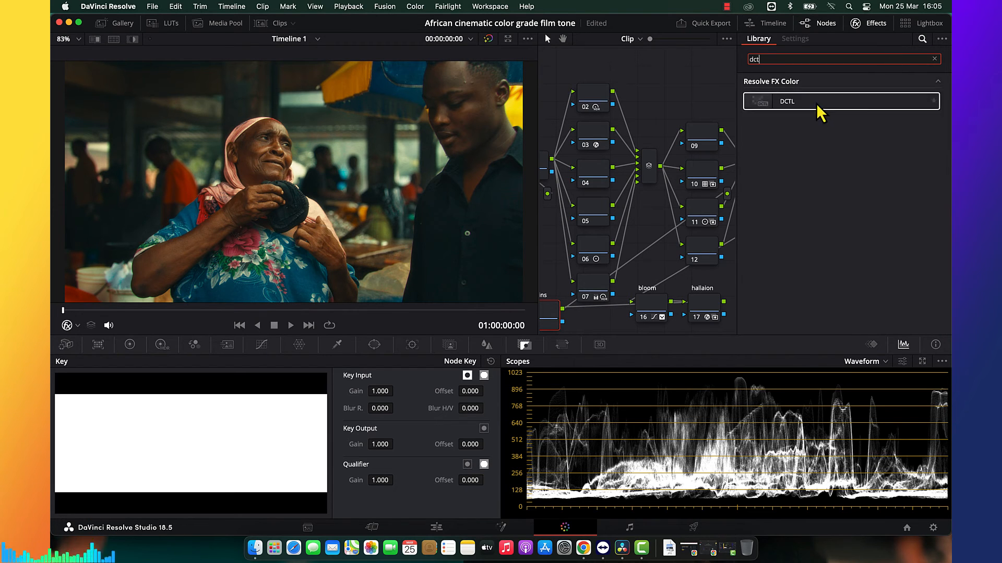
left_click_drag(787, 102, 550, 326)
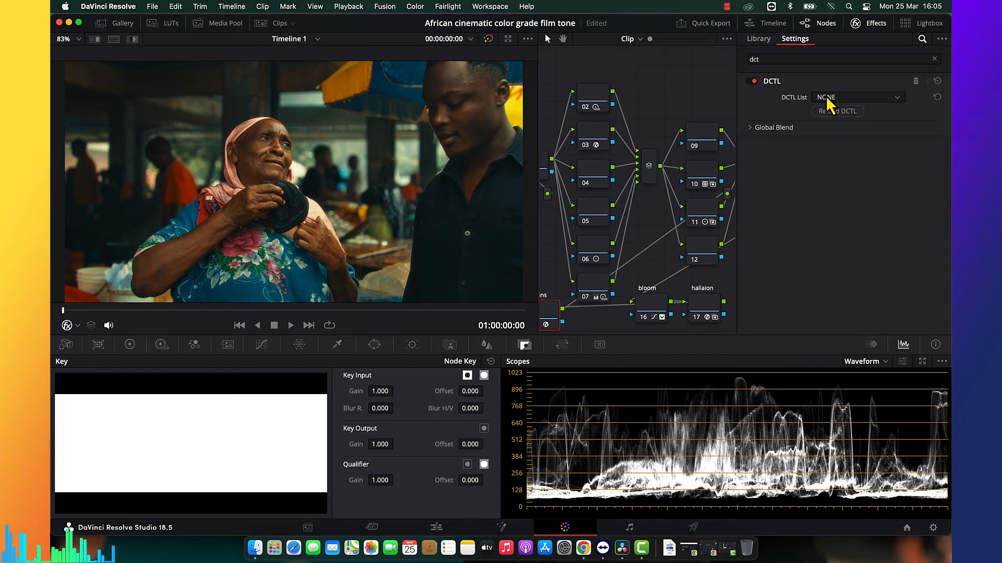
Load the Fast_Grain DCTL in the grains node's effect settings and close the effects panel.
left_click(827, 99)
scroll(848, 166, "down", 3)
scroll(847, 166, "up", 5)
scroll(846, 166, "down", 2)
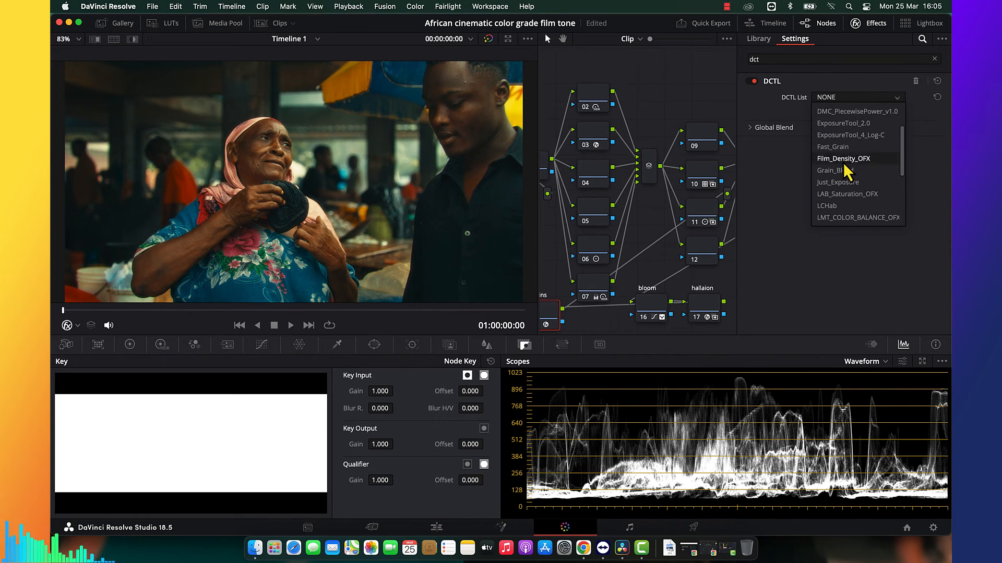
left_click(849, 151)
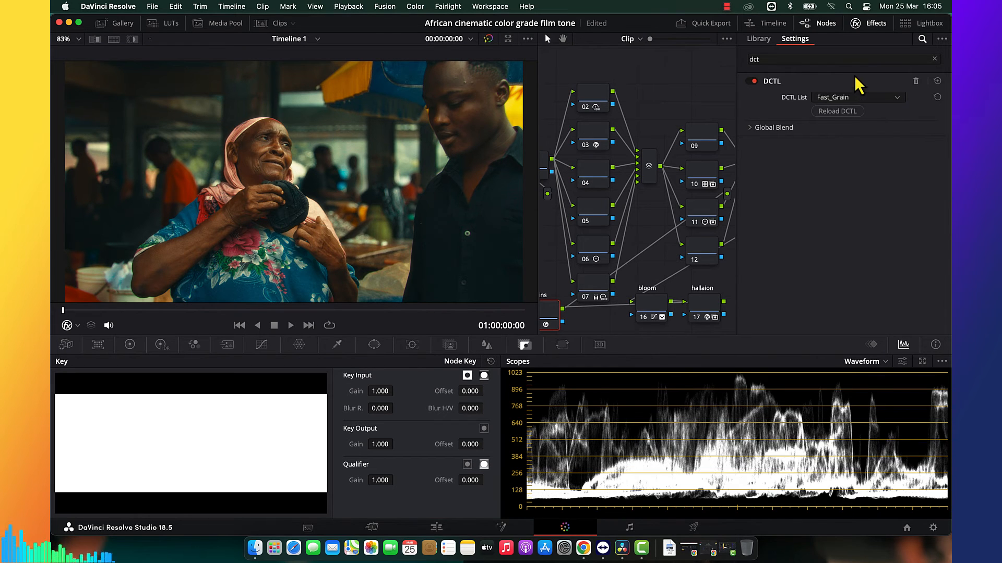
left_click(868, 23)
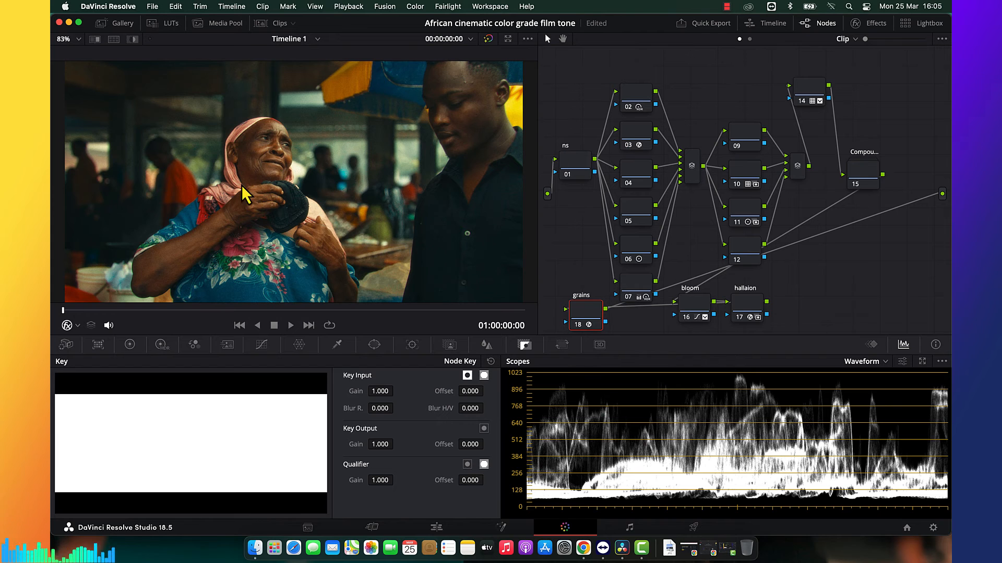
Examine the film grain up close with the grains node off and on, then compare the graded and ungraded image full screen.
scroll(248, 196, "up", 6)
scroll(357, 176, "up", 10)
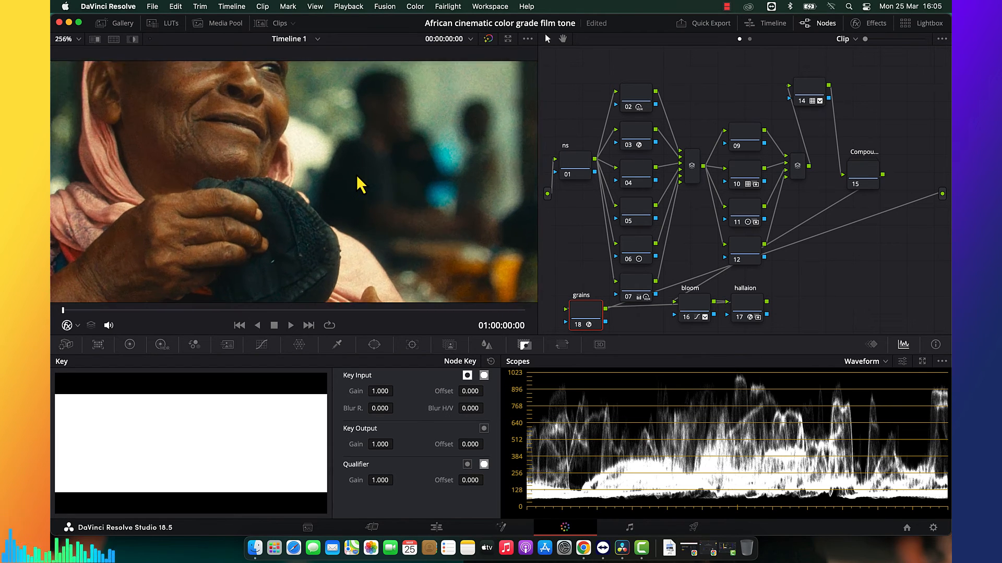
scroll(355, 174, "up", 2)
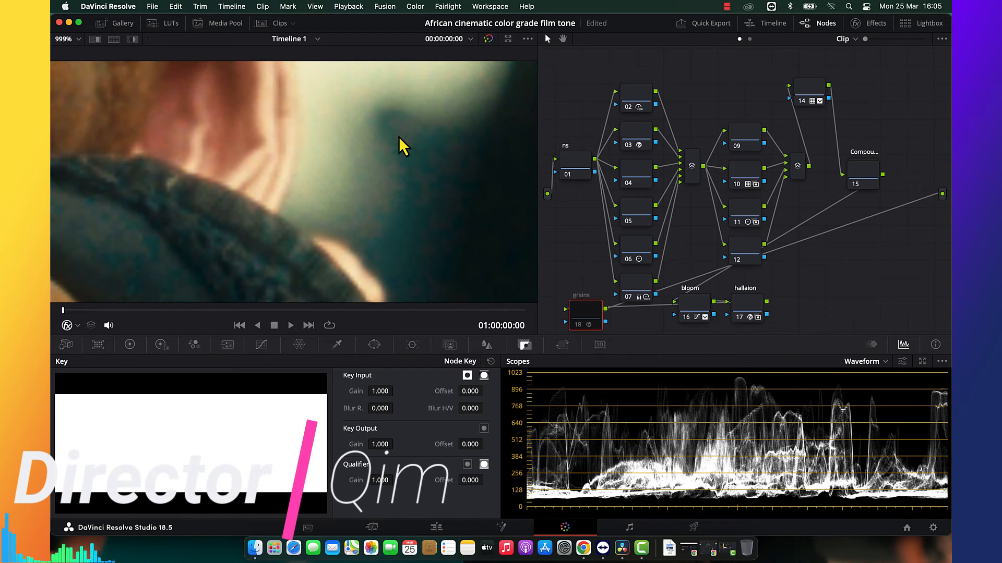
key("super+d")
key("super+d")
key("super+d")
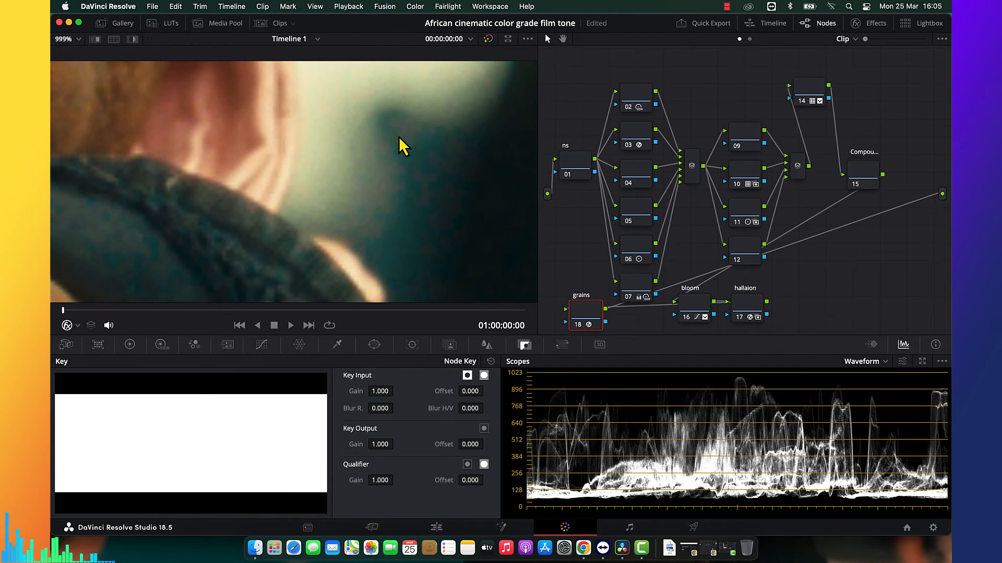
key("shift+z")
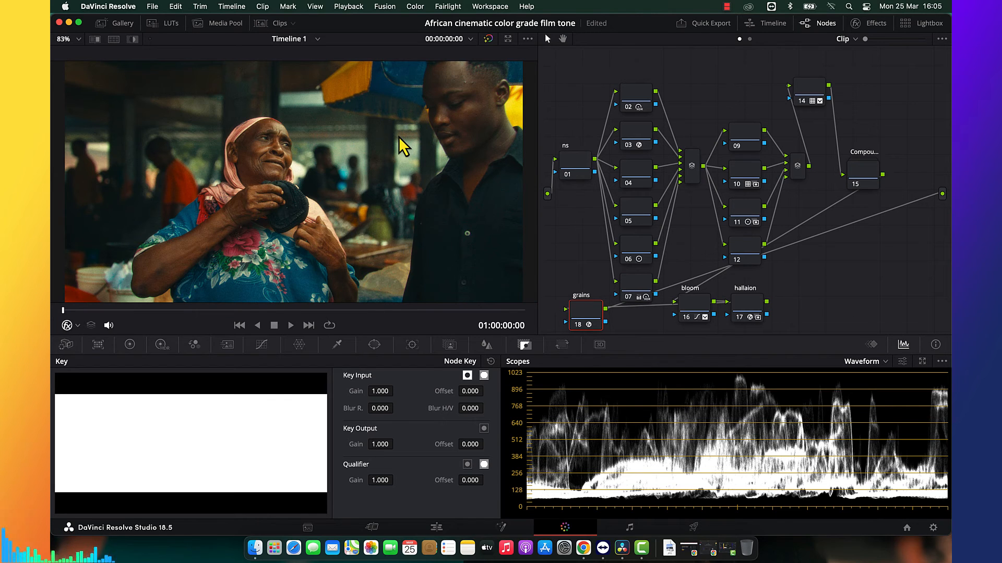
key("super+f")
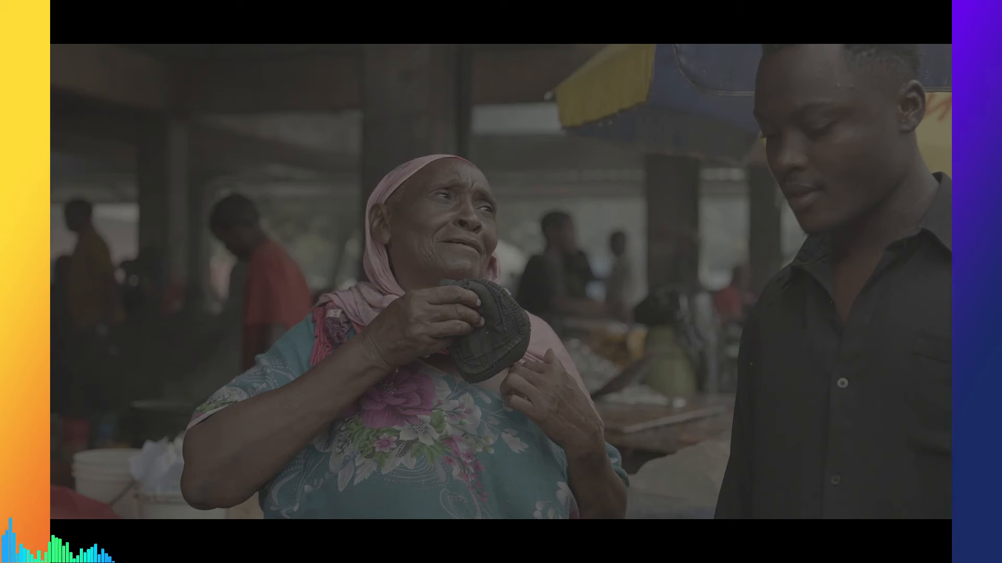
key("Escape")
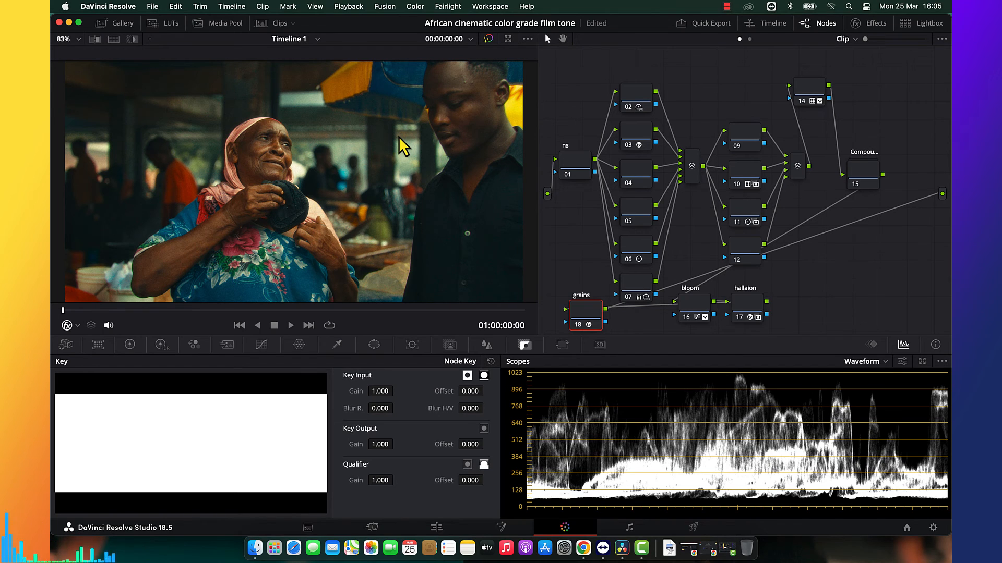
Place the grains node directly after the hallaion node at the end of the chain and select node 01.
left_click_drag(781, 318, 806, 312)
left_click(577, 173)
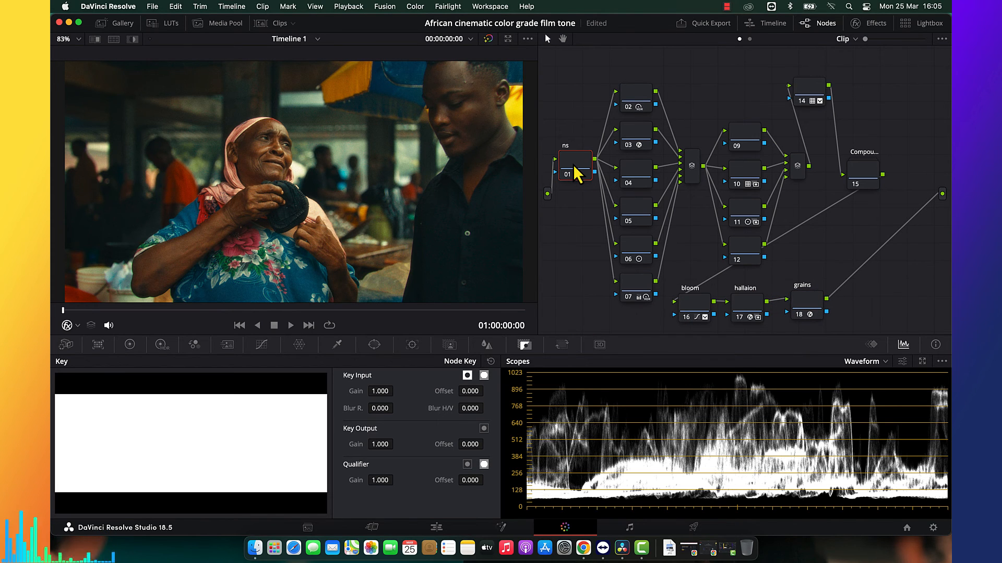
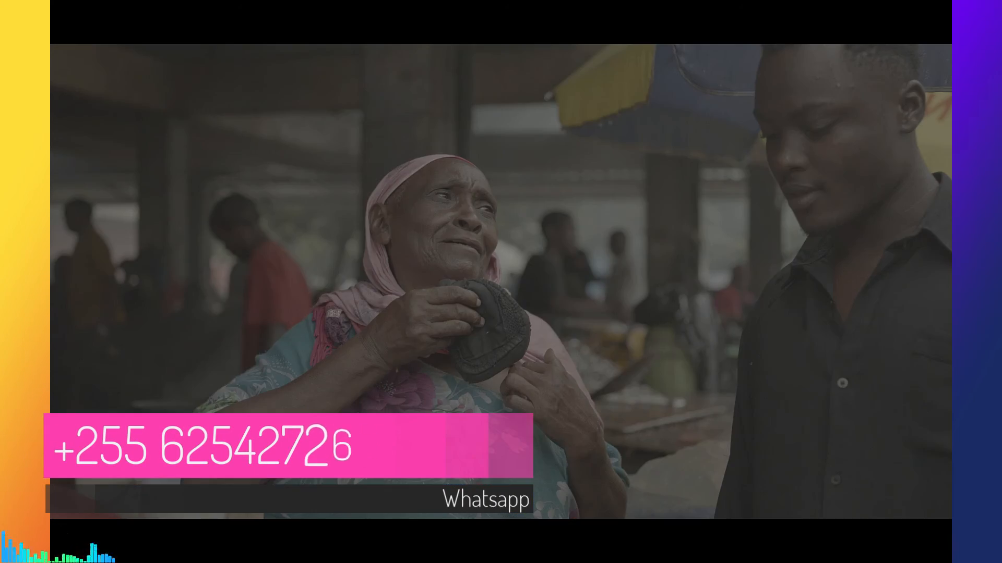
Leave the full-screen view, turn off all nodes inside compound node 15 and return to the main node graph.
key("Escape")
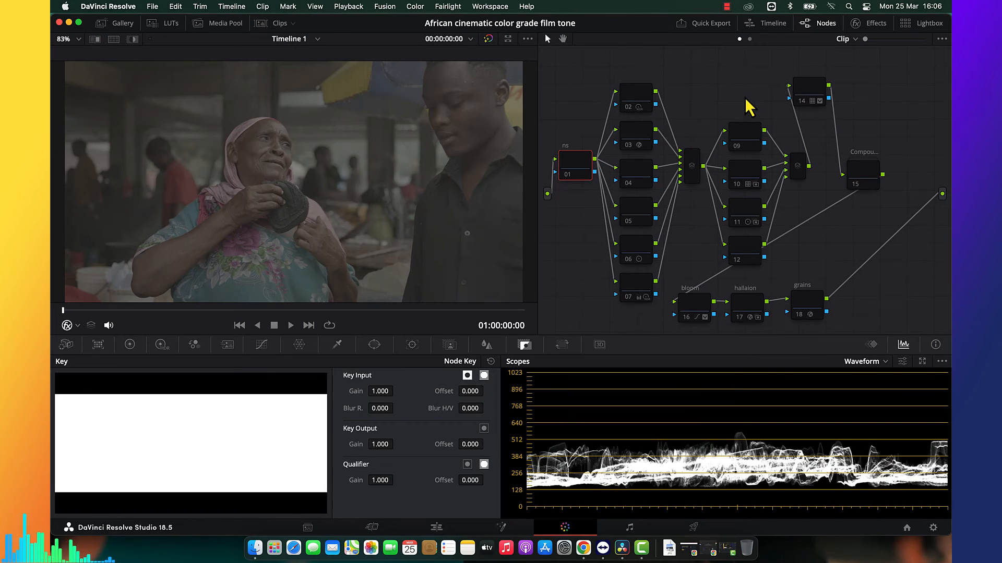
left_click(862, 176)
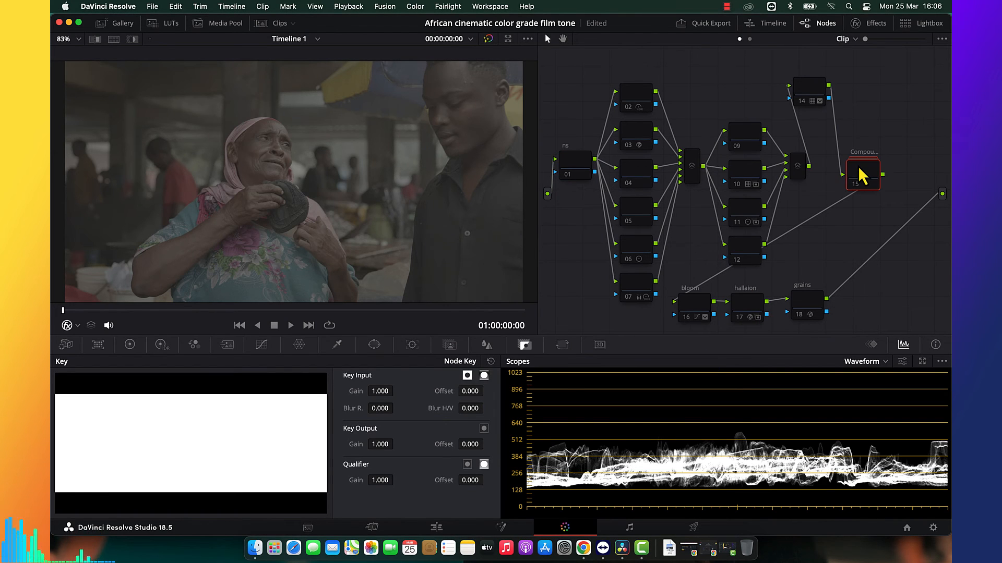
right_click(861, 176)
left_click(870, 189)
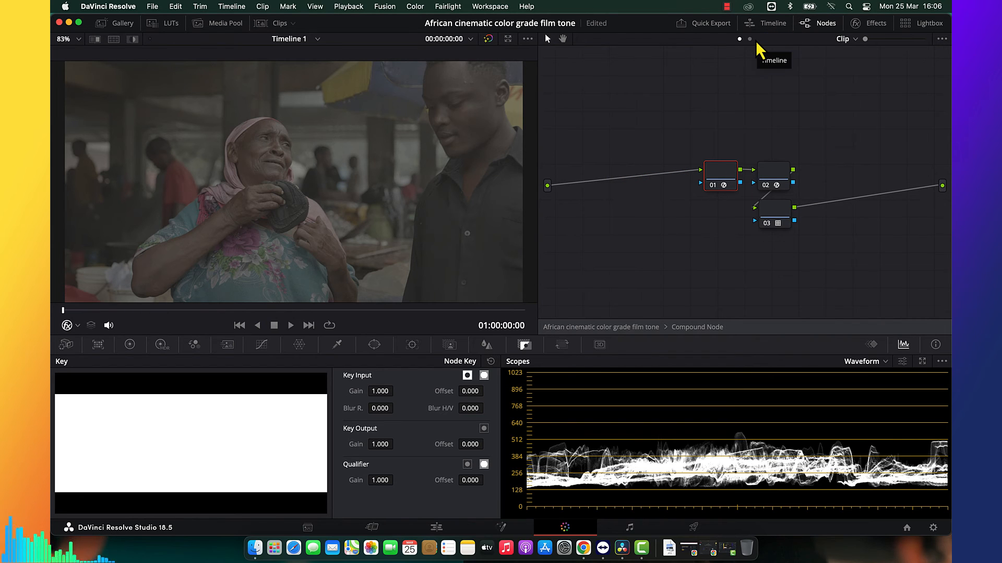
key("alt+d")
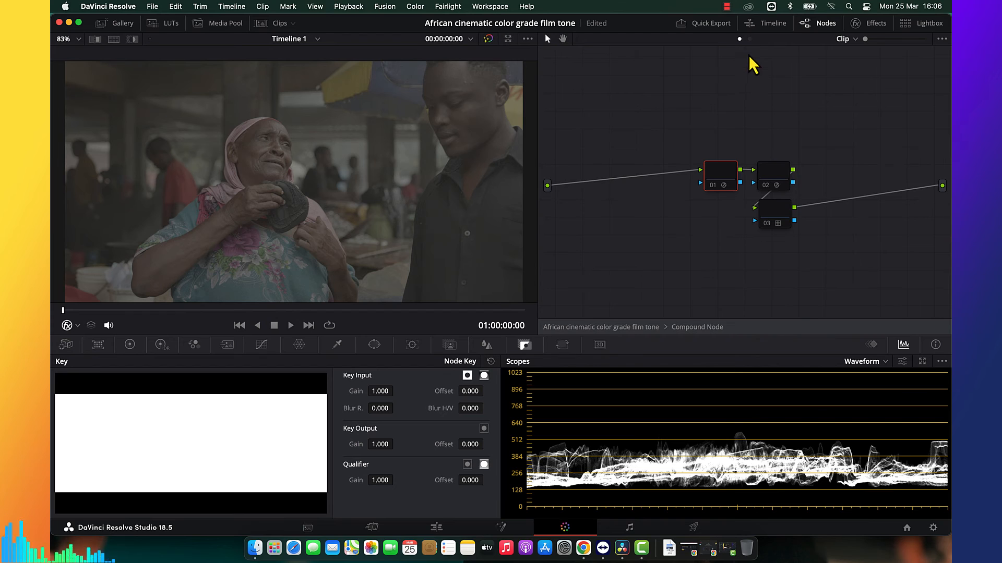
right_click(750, 72)
left_click(761, 73)
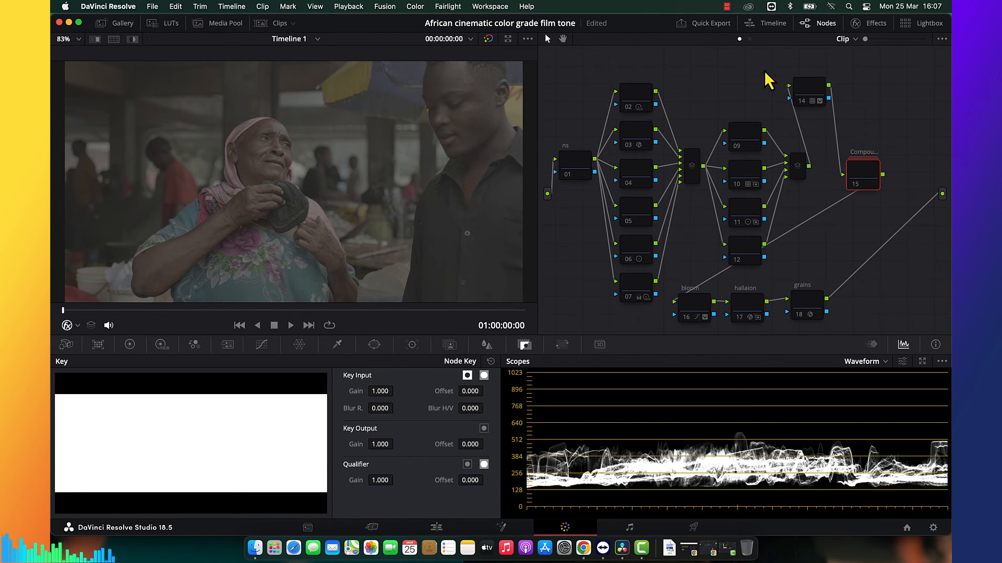
Reopen compound node 15, enable its node 01, and check its Color Space Transform settings and the project's Color Management settings.
right_click(857, 185)
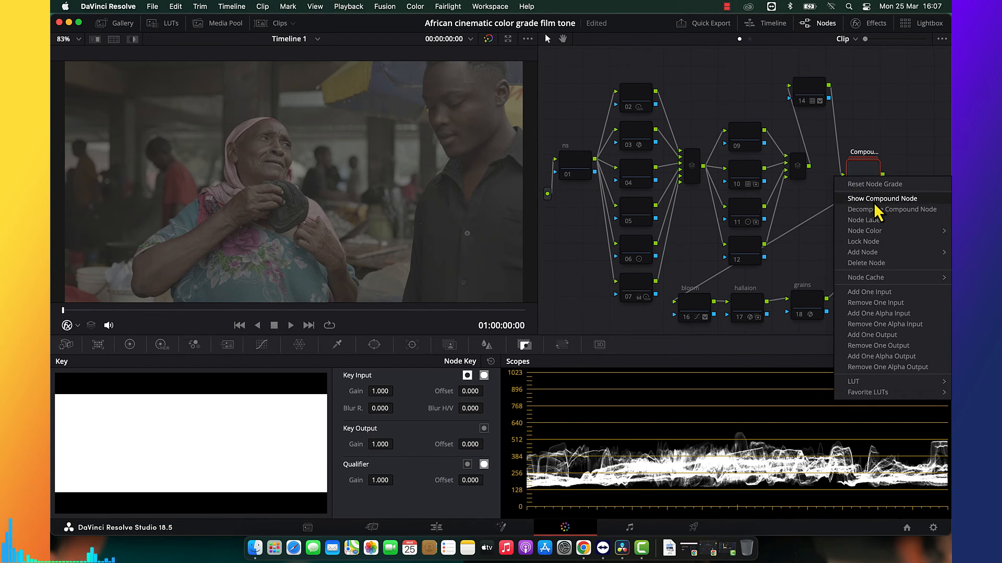
left_click(877, 199)
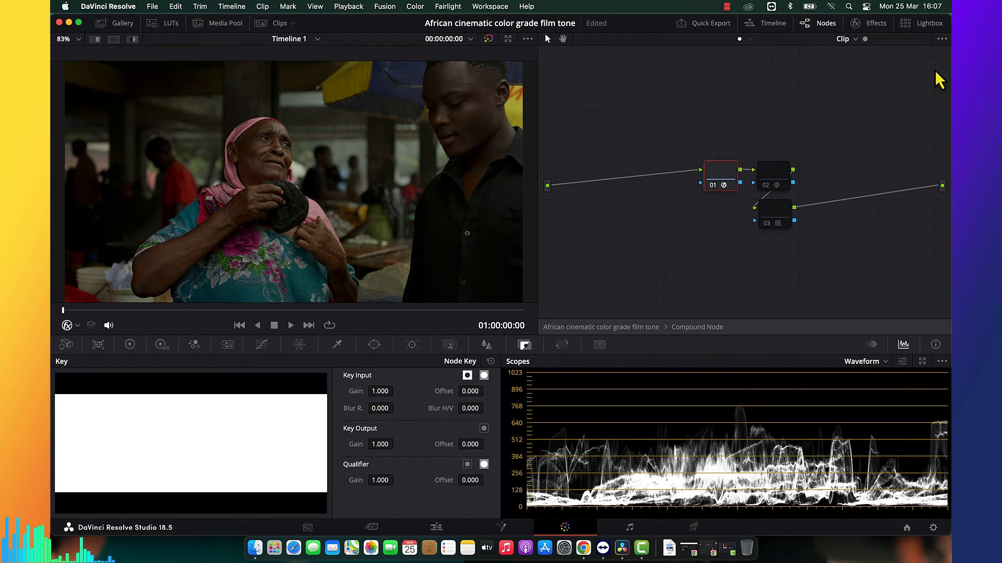
left_click(881, 26)
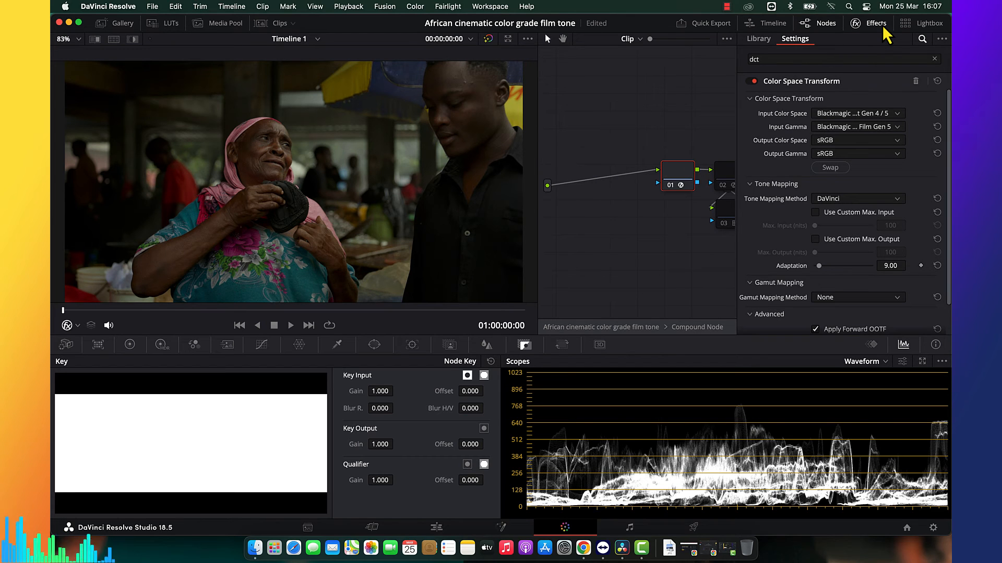
left_click(884, 27)
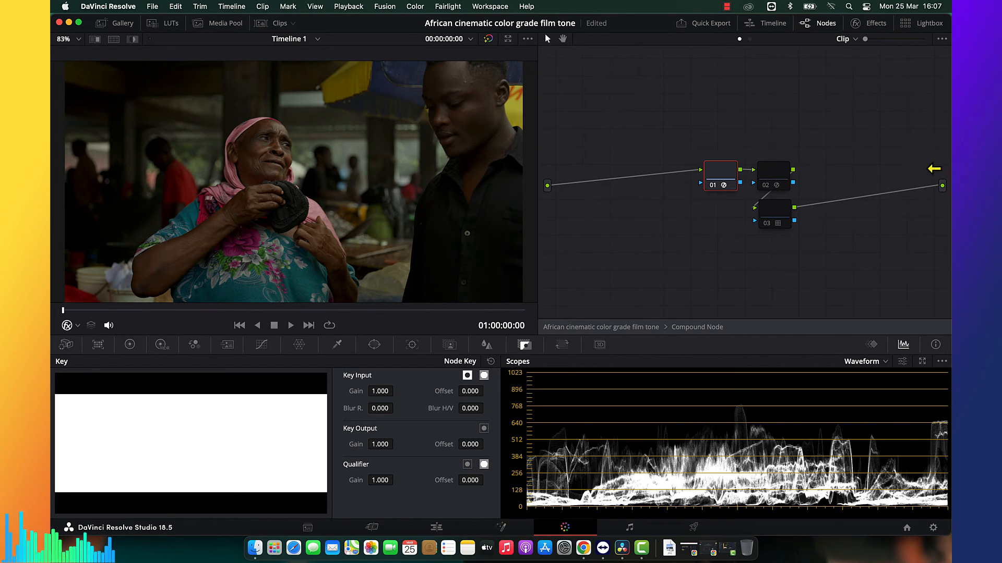
left_click(933, 528)
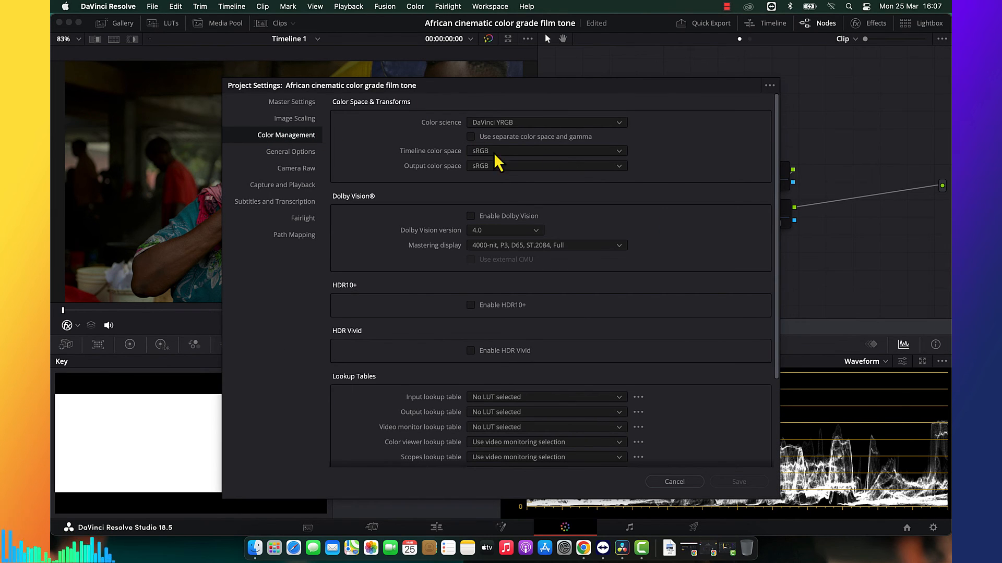
left_click(677, 481)
Enable nodes 02 and 03 inside the compound node and exit to the main node graph.
left_click(786, 175)
key("super+d")
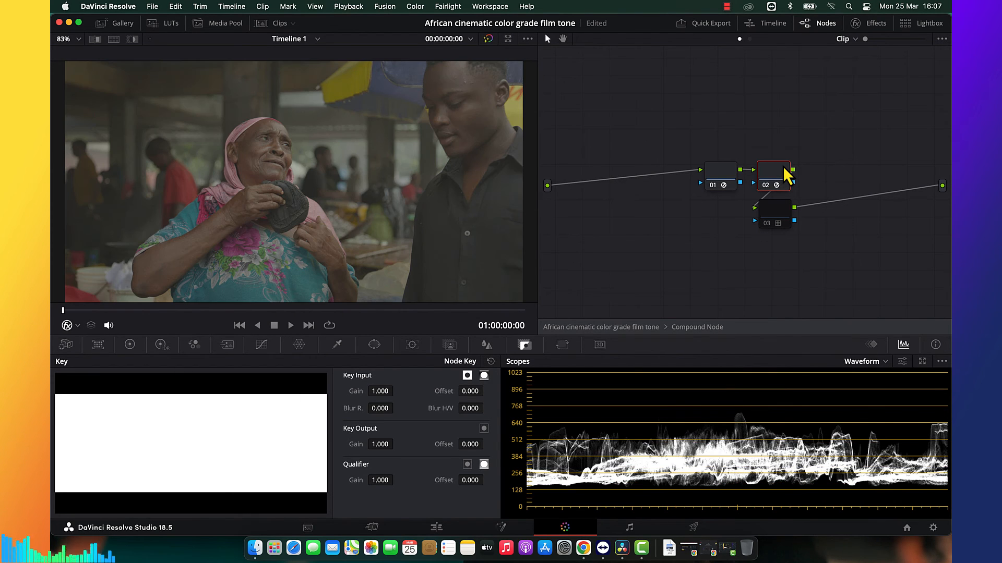
left_click(787, 212)
key("super+d")
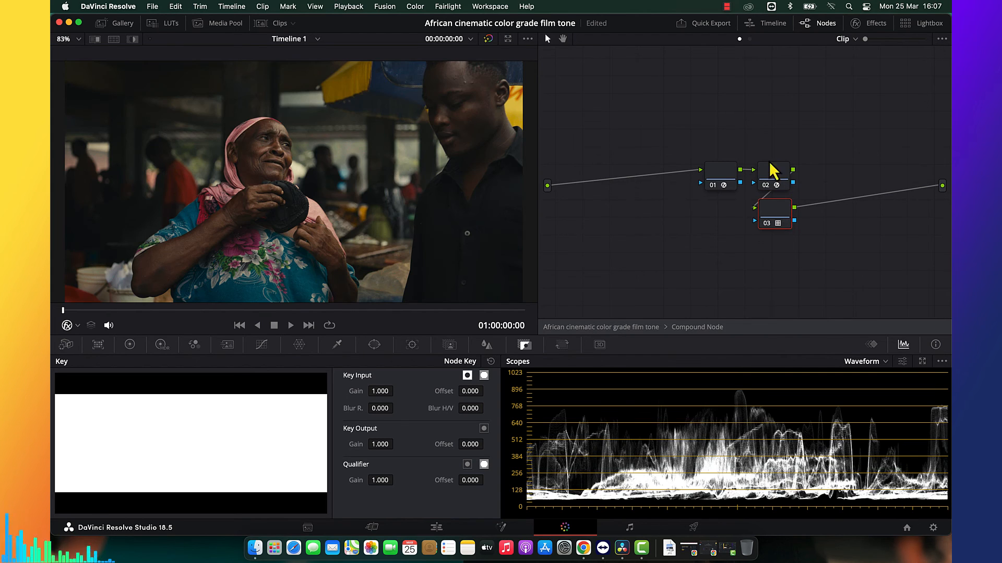
right_click(715, 82)
left_click(743, 90)
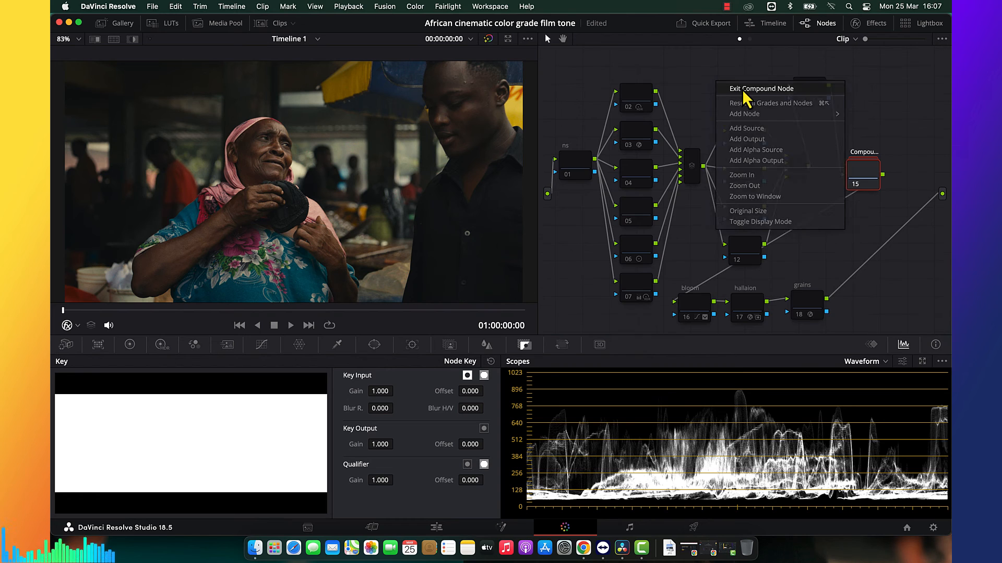
Enable nodes 02, 07, 06 and 03 one by one in the first group of stacked nodes.
left_click(641, 103)
key("super+d")
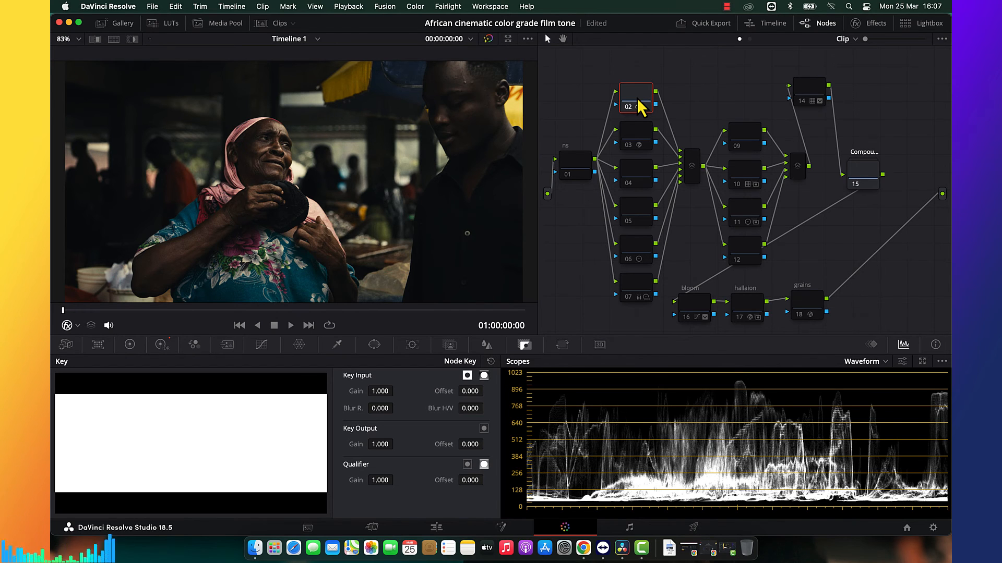
left_click(640, 281)
key("super+d")
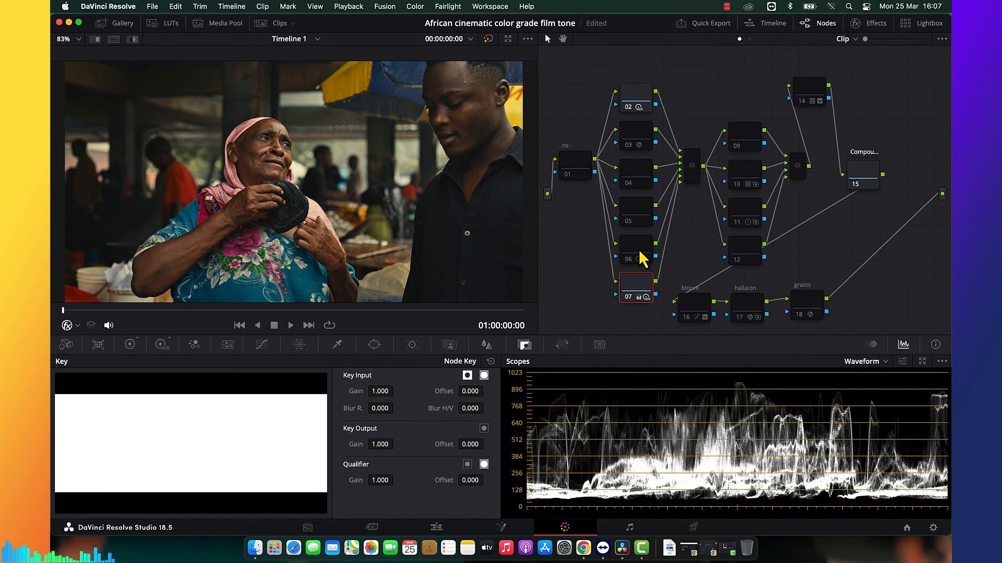
left_click(639, 250)
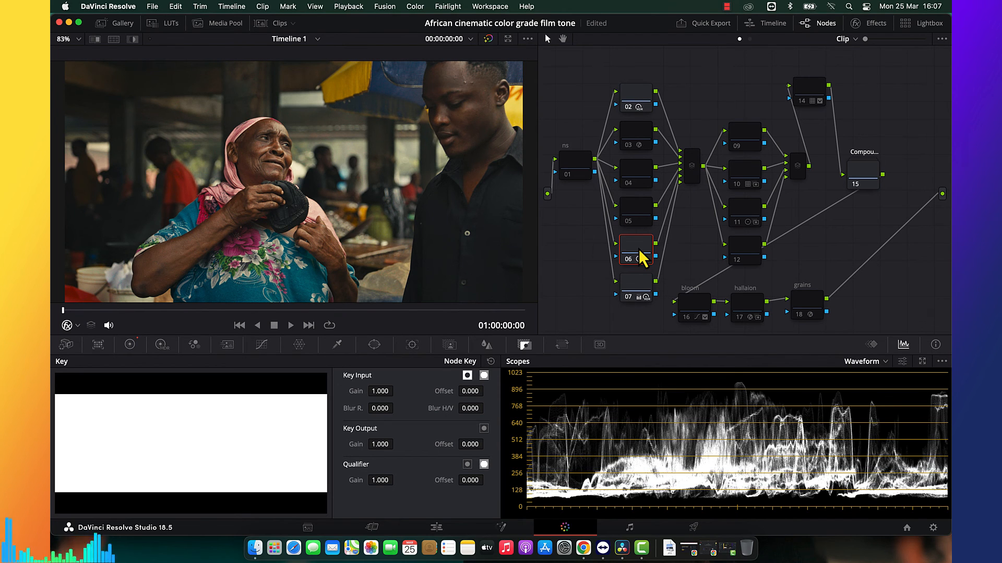
left_click(641, 139)
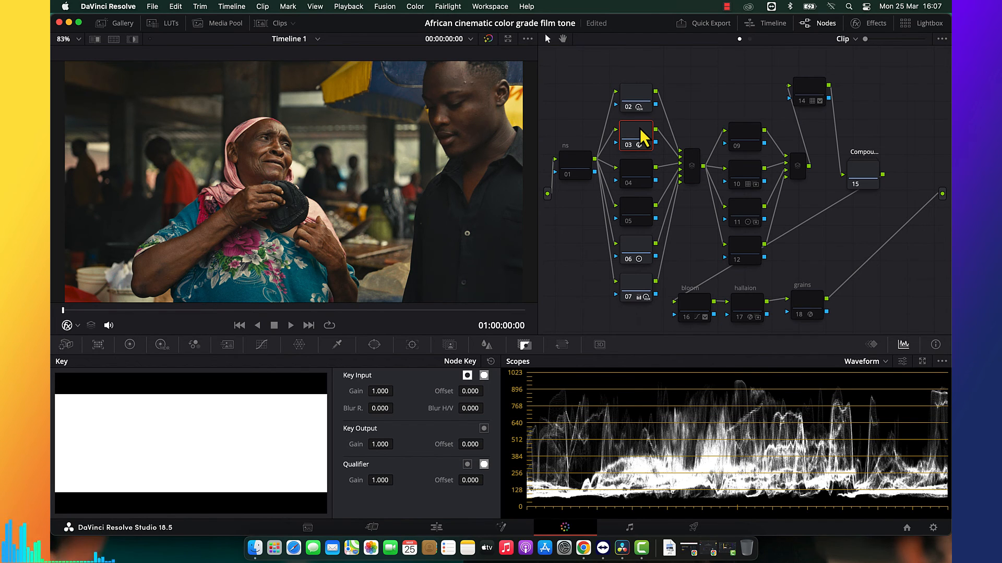
Enable nodes 10 and 11 in the second group, compare their key output gains, and enable node 14.
left_click(737, 176)
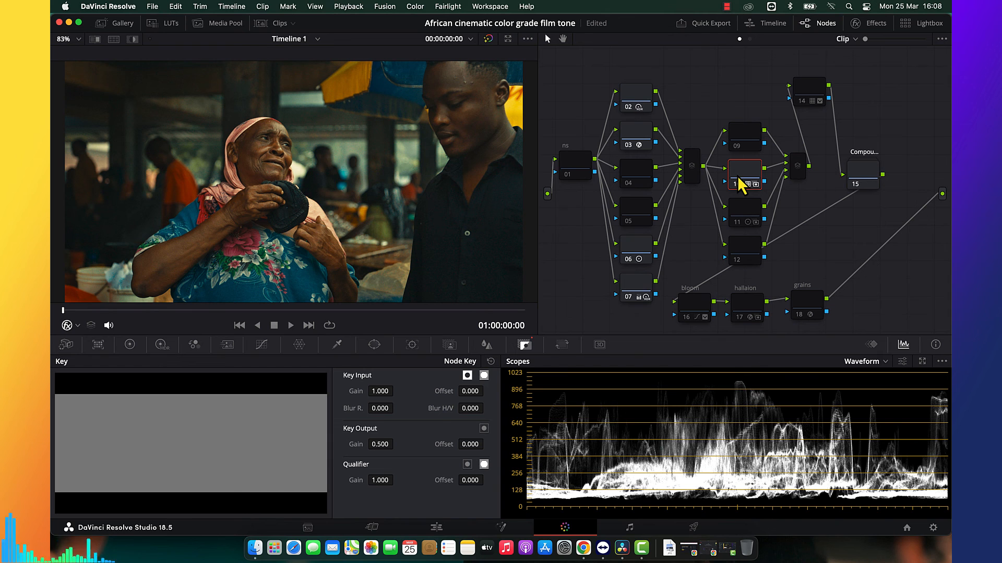
left_click(755, 218)
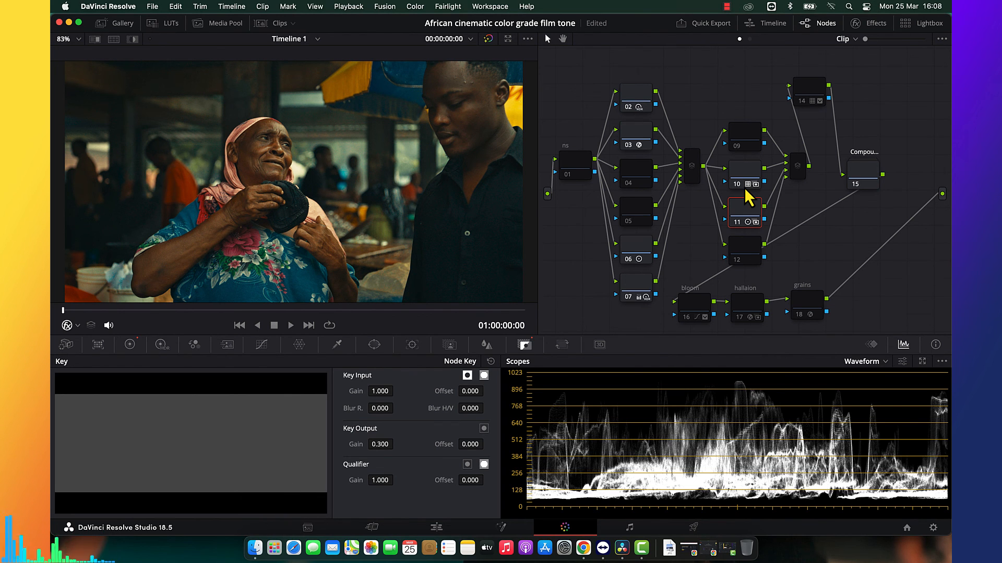
left_click(752, 172)
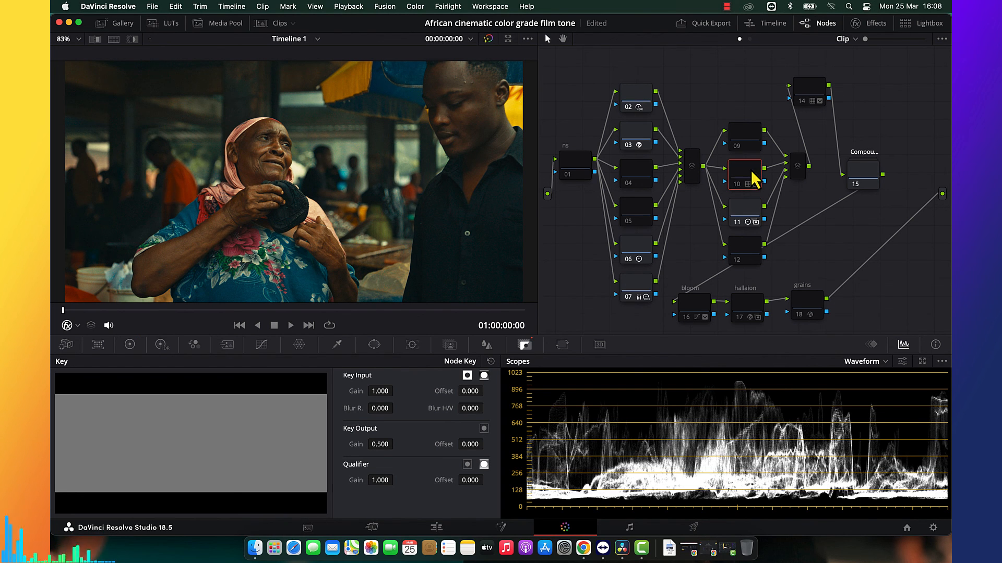
left_click(752, 216)
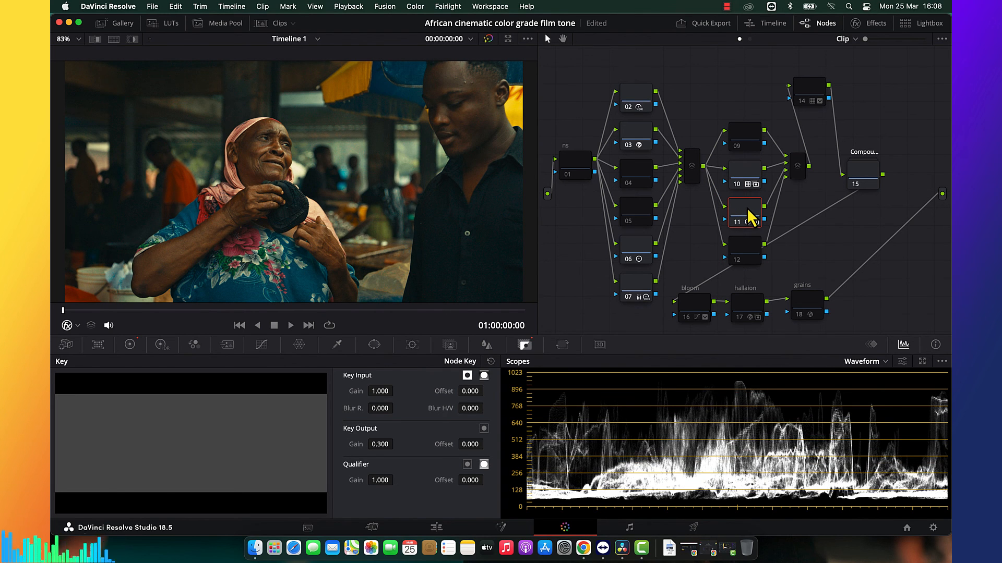
left_click(813, 97)
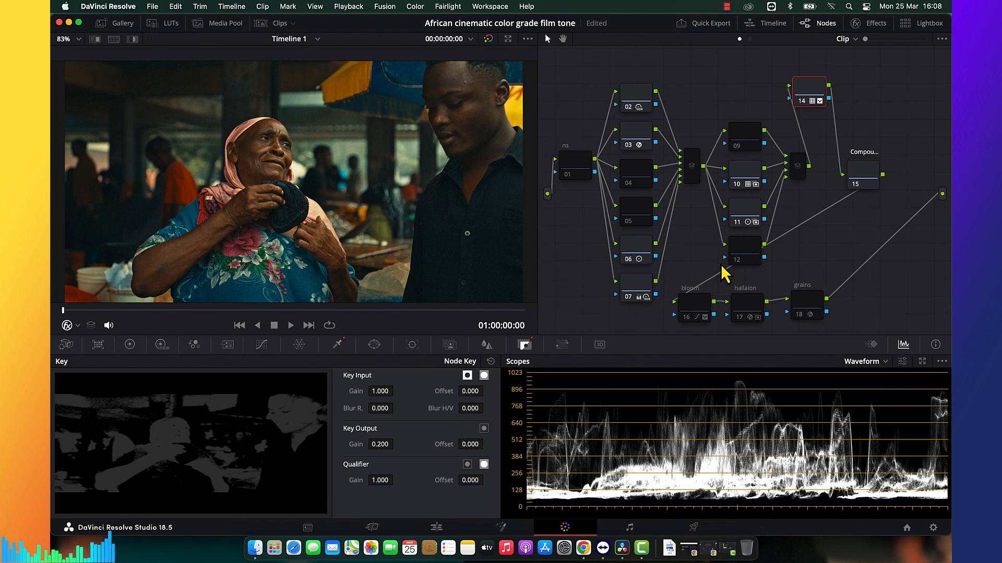
Enable the bloom, hallaion and grains nodes at the end of the chain.
left_click(703, 304)
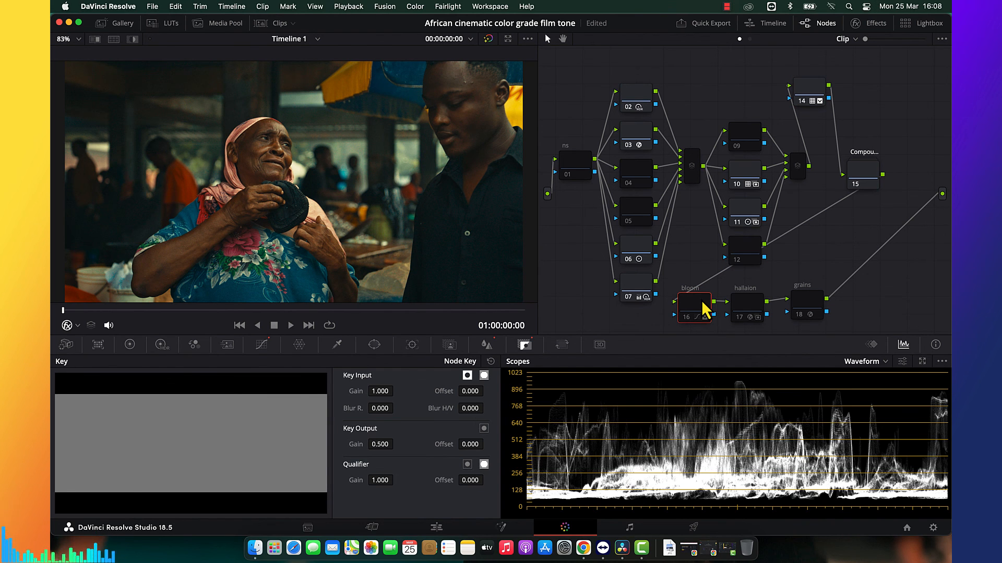
key("super+d")
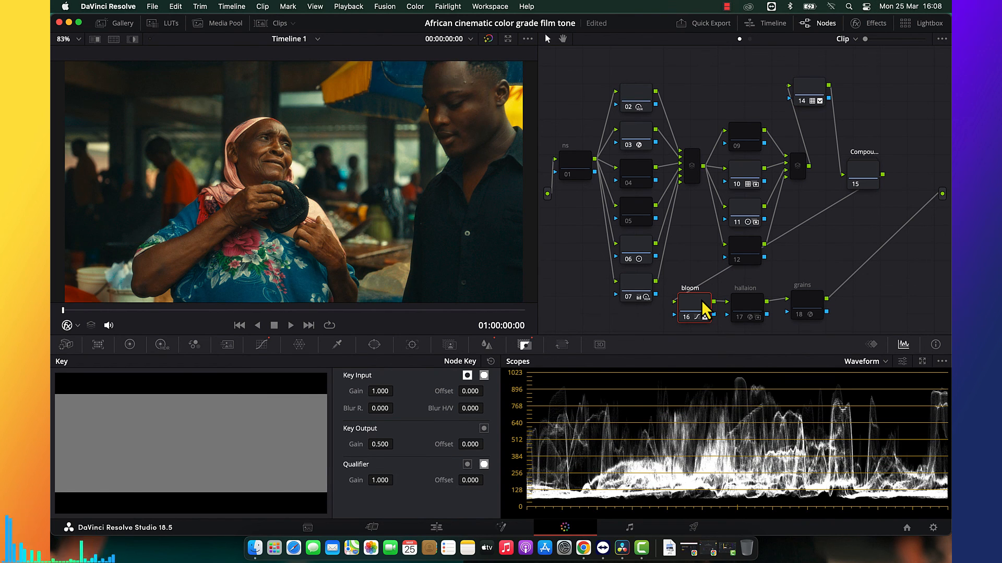
left_click(744, 302)
key("super+d")
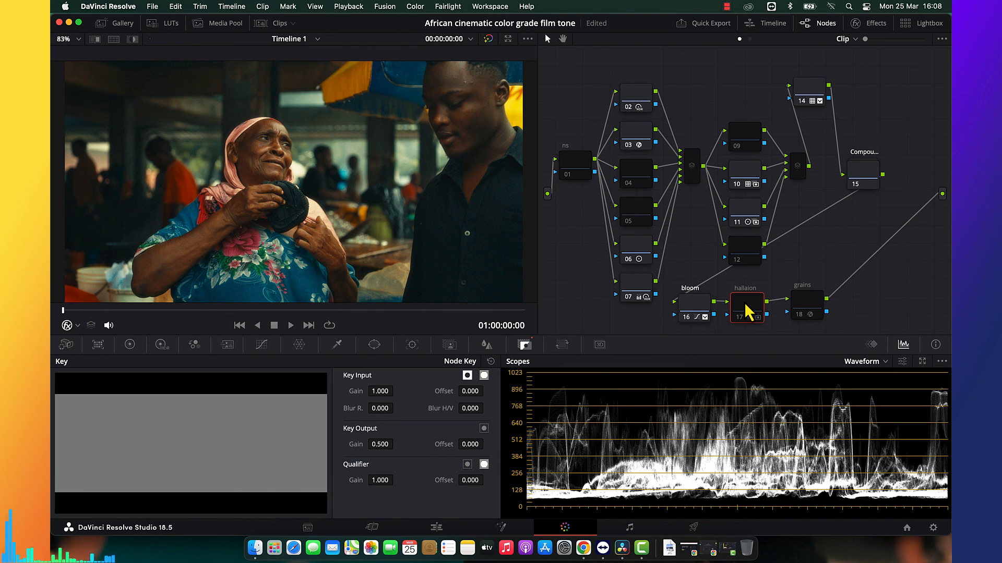
left_click(797, 308)
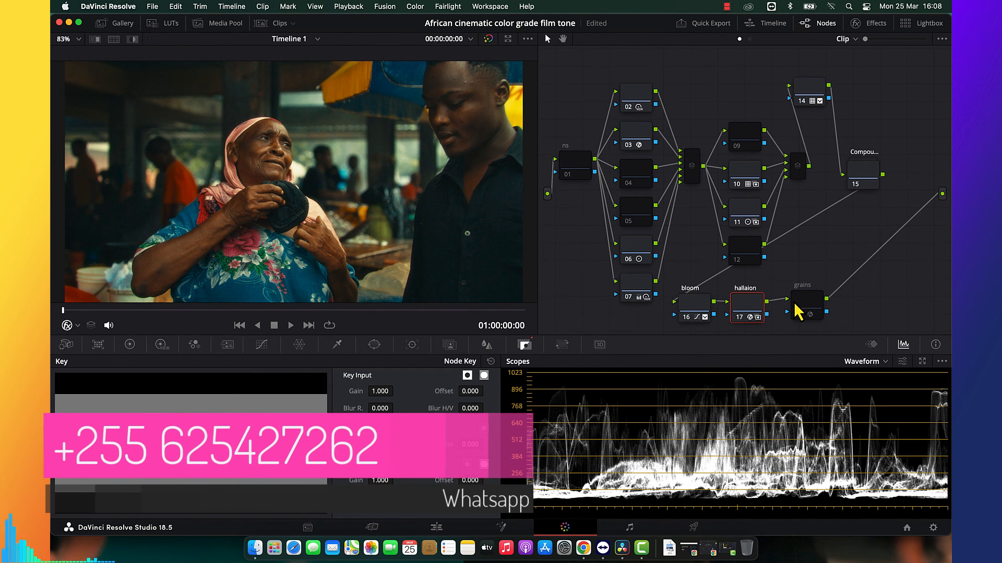
key("super+d")
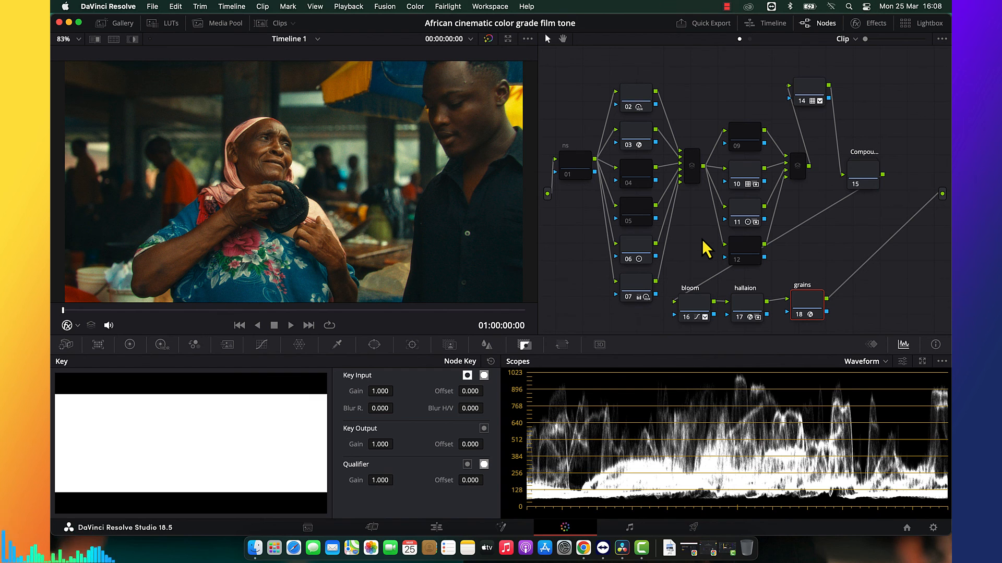
Look at the unused nodes 04 and 05 in the first group of stacked nodes.
left_click(643, 180)
left_click(646, 215)
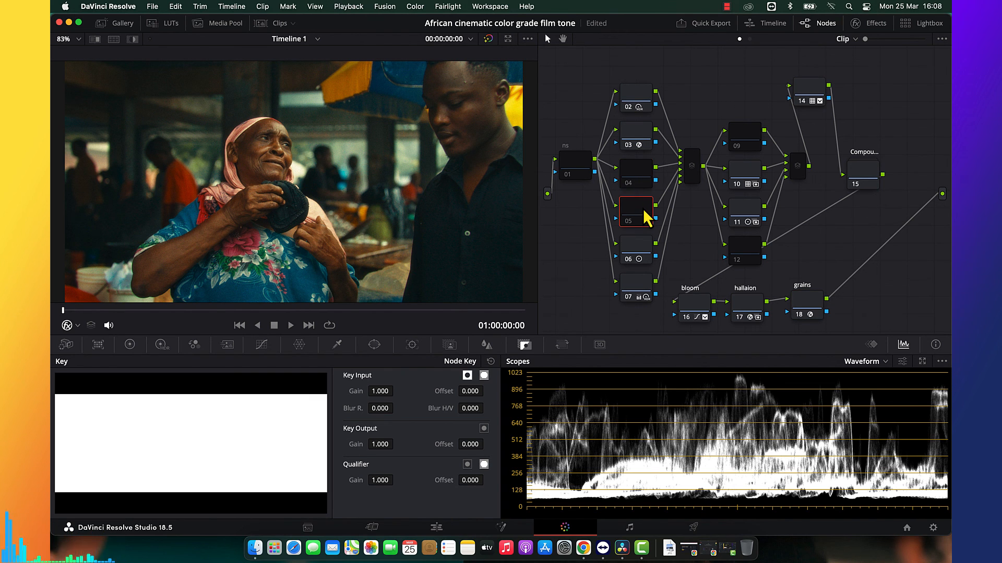